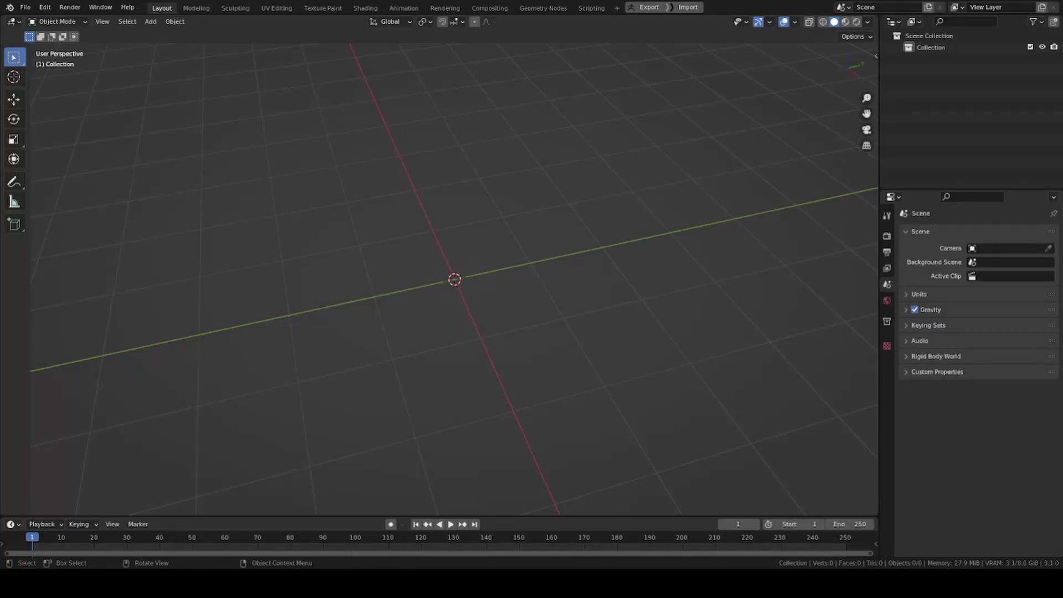
Orbit the viewport around the grid and world origin from several angles.
middle_click_drag(482, 354, 503, 295)
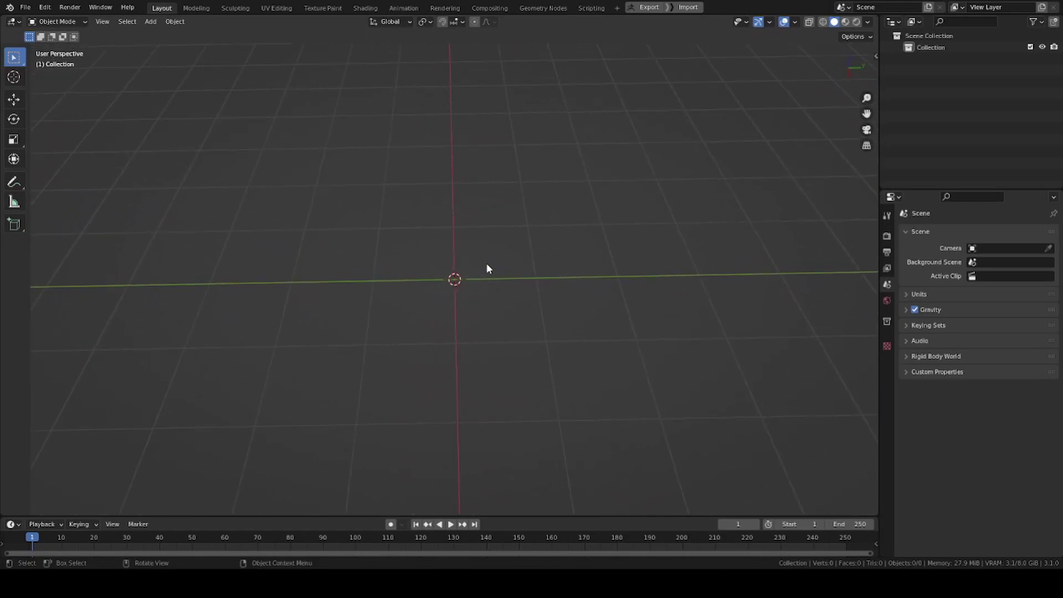
left_click_drag(29, 80, 33, 80)
mouse_move(575, 285)
middle_mouse_down()
mouse_move(575, 309)
mouse_move(631, 330)
mouse_move(563, 268)
mouse_move(551, 301)
mouse_move(556, 282)
mouse_move(613, 304)
mouse_move(432, 273)
mouse_move(494, 301)
mouse_move(418, 292)
middle_mouse_up()
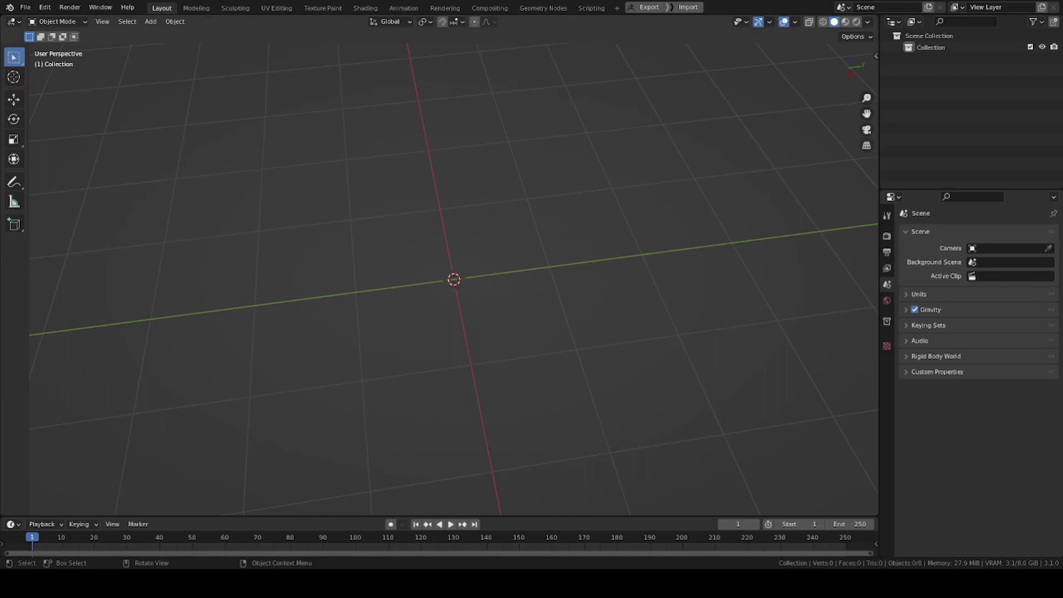
mouse_move(540, 293)
middle_mouse_down()
mouse_move(508, 297)
mouse_move(524, 271)
middle_mouse_up()
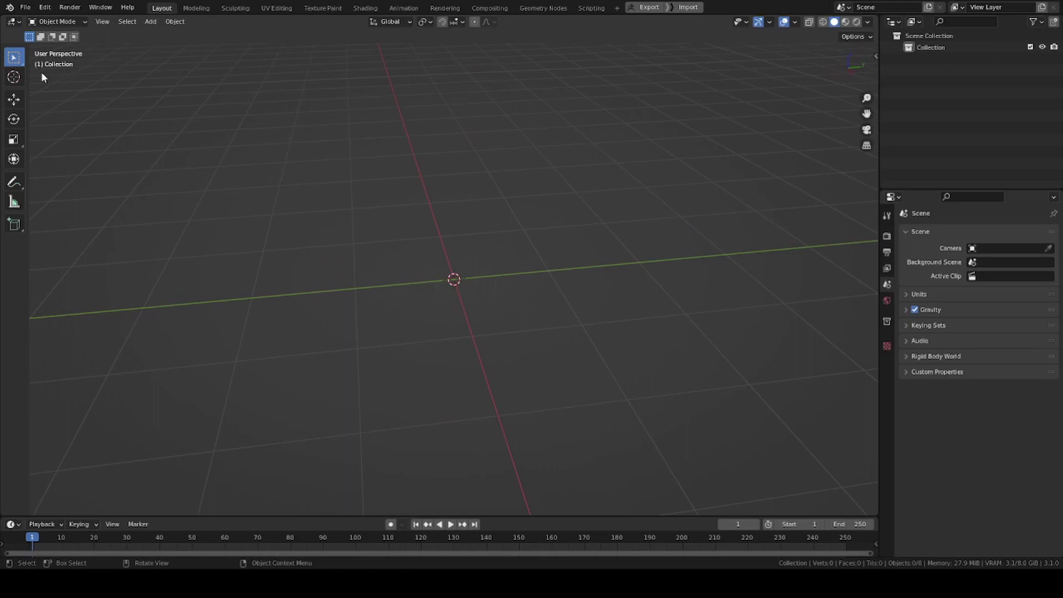
middle_click_drag(473, 271, 441, 277)
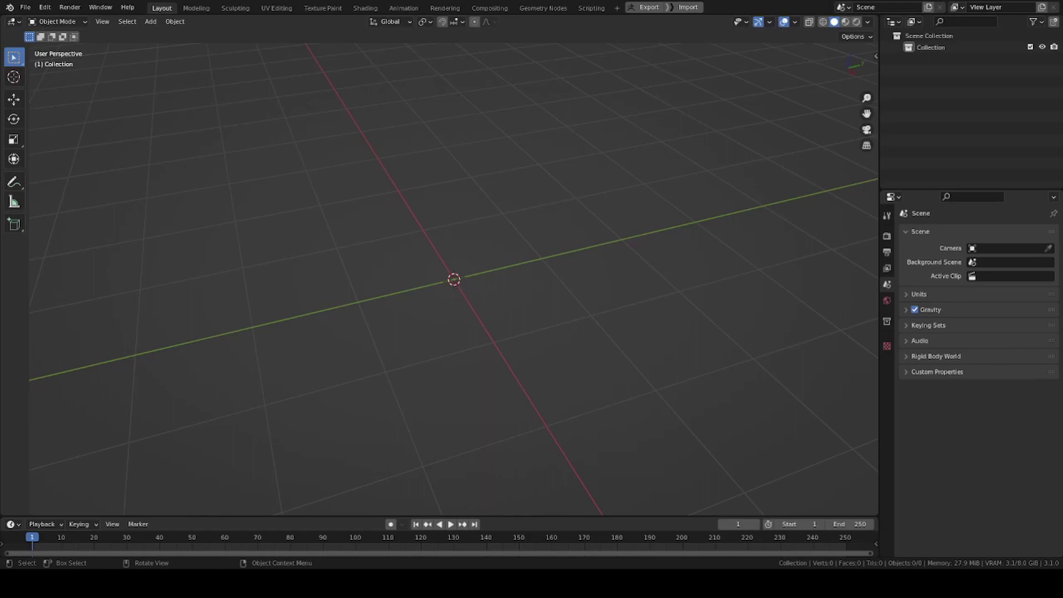
middle_click_drag(316, 289, 441, 272)
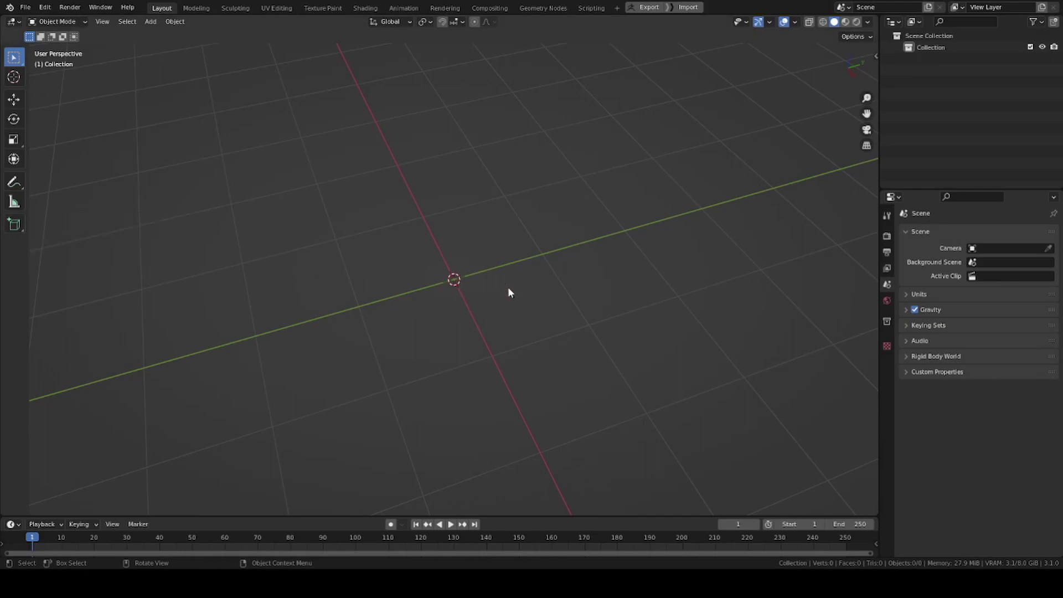
left_click_drag(29, 243, 27, 246)
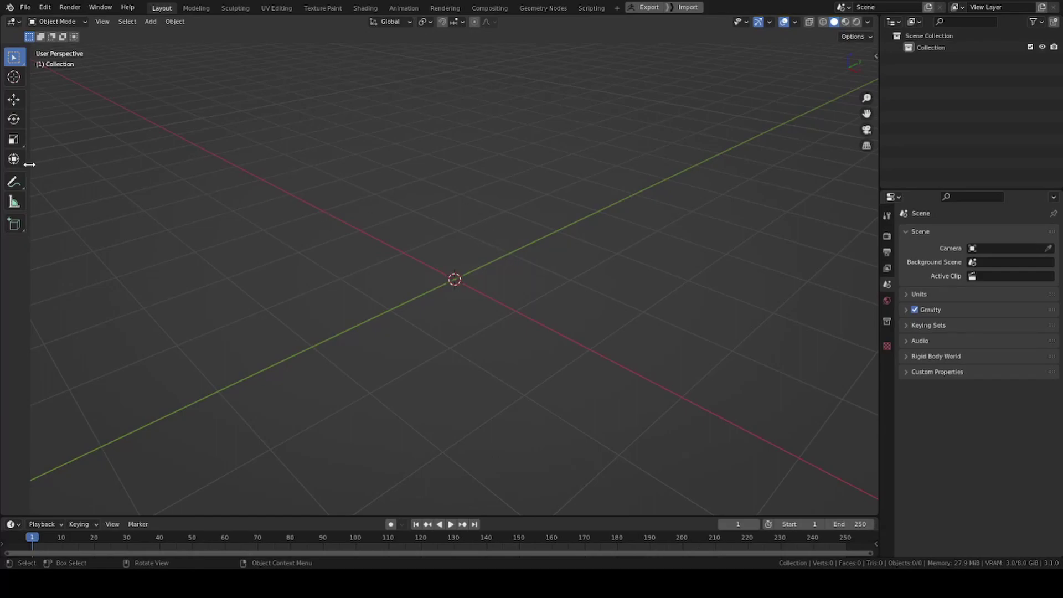
middle_click_drag(562, 202, 525, 252)
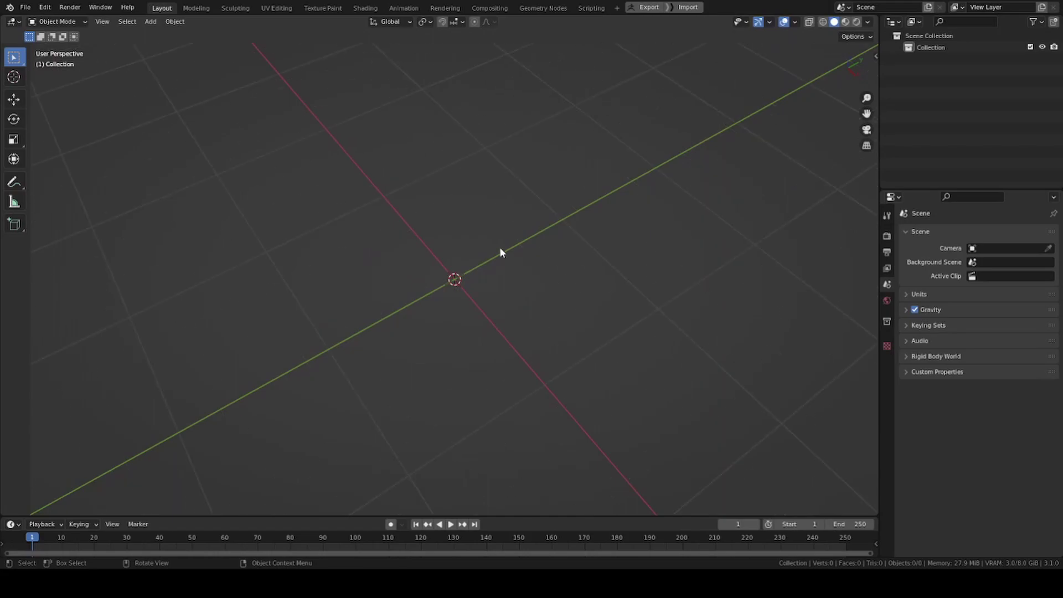
middle_click_drag(411, 221, 465, 222)
middle_click_drag(560, 176, 572, 111)
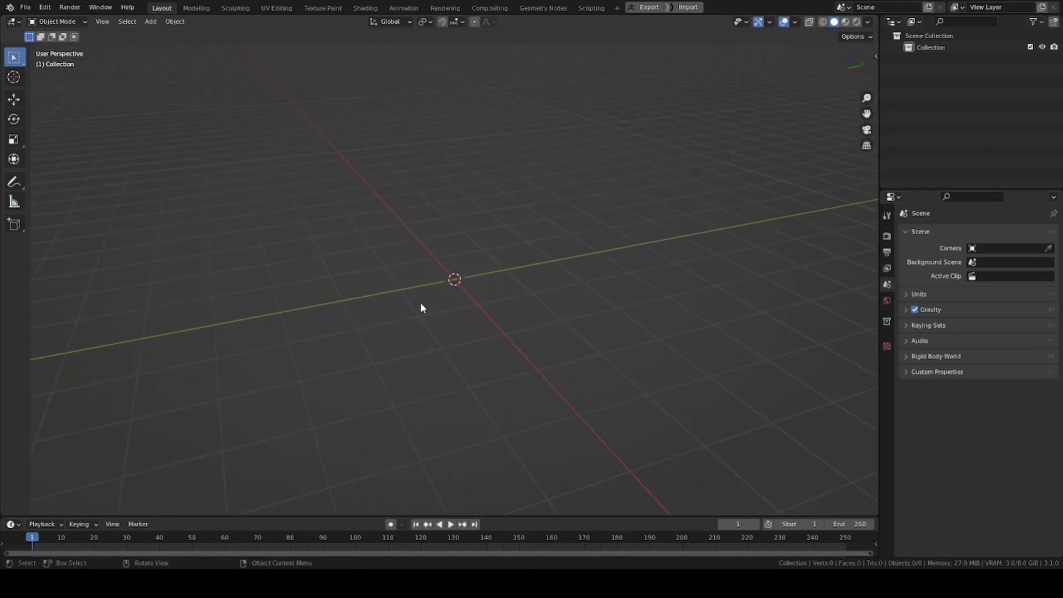
Restore Blender's factory settings via File > Defaults.
left_click(26, 7)
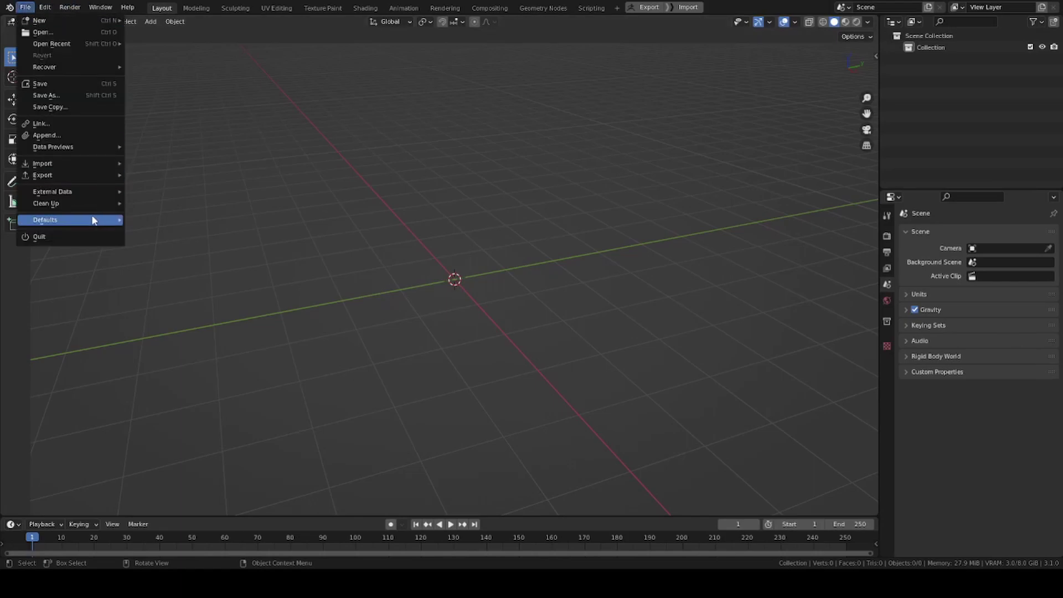
left_click(161, 230)
left_click(171, 235)
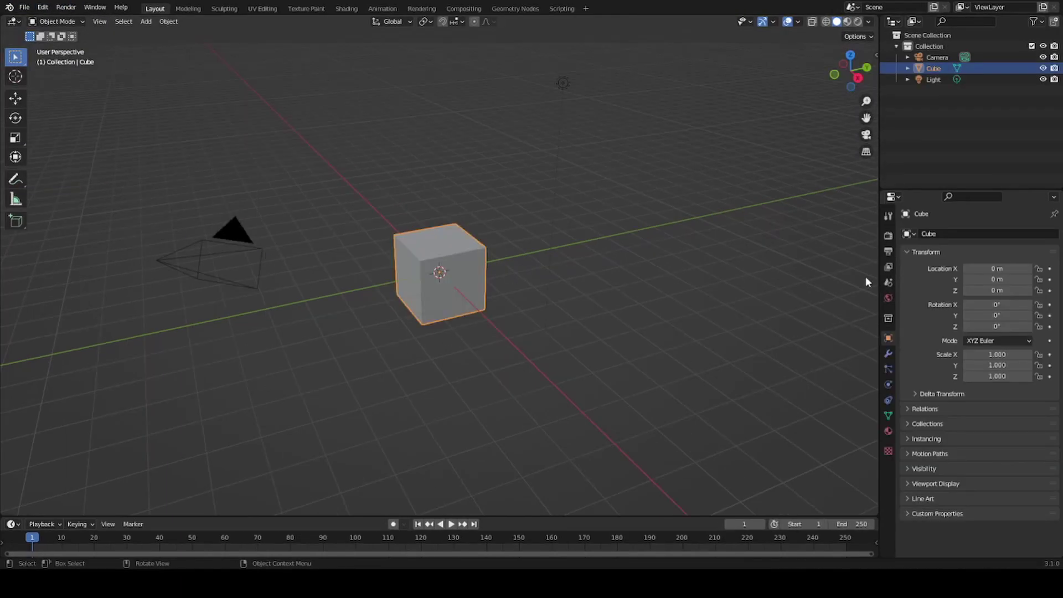
Box-select the default camera, cube and light together.
mouse_move(471, 250)
middle_mouse_down()
mouse_move(299, 276)
mouse_move(404, 239)
mouse_move(388, 234)
mouse_move(450, 235)
mouse_move(508, 211)
mouse_move(462, 274)
mouse_move(452, 253)
middle_mouse_up()
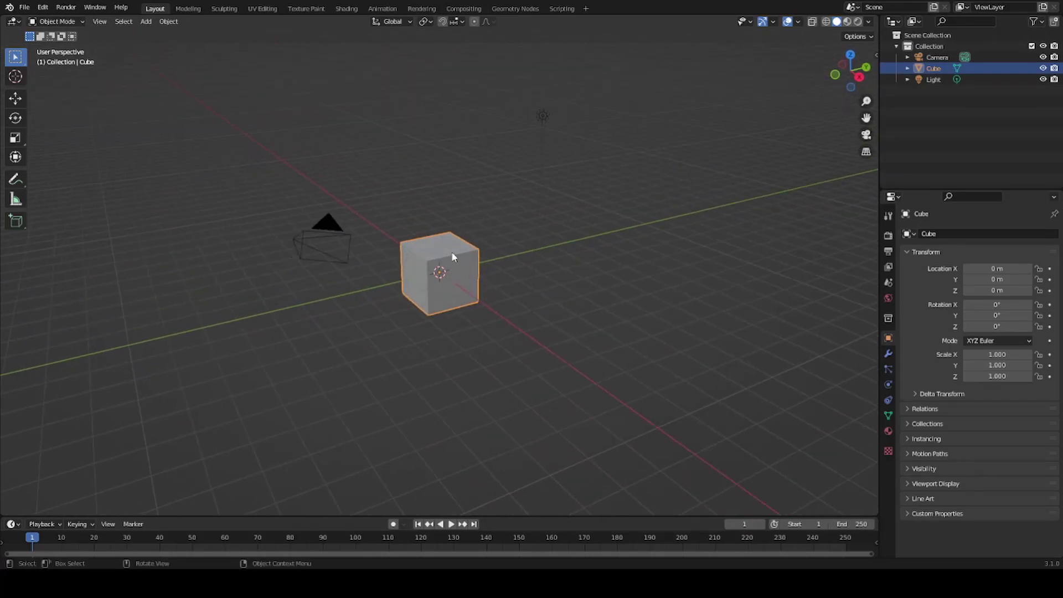
left_click(542, 115)
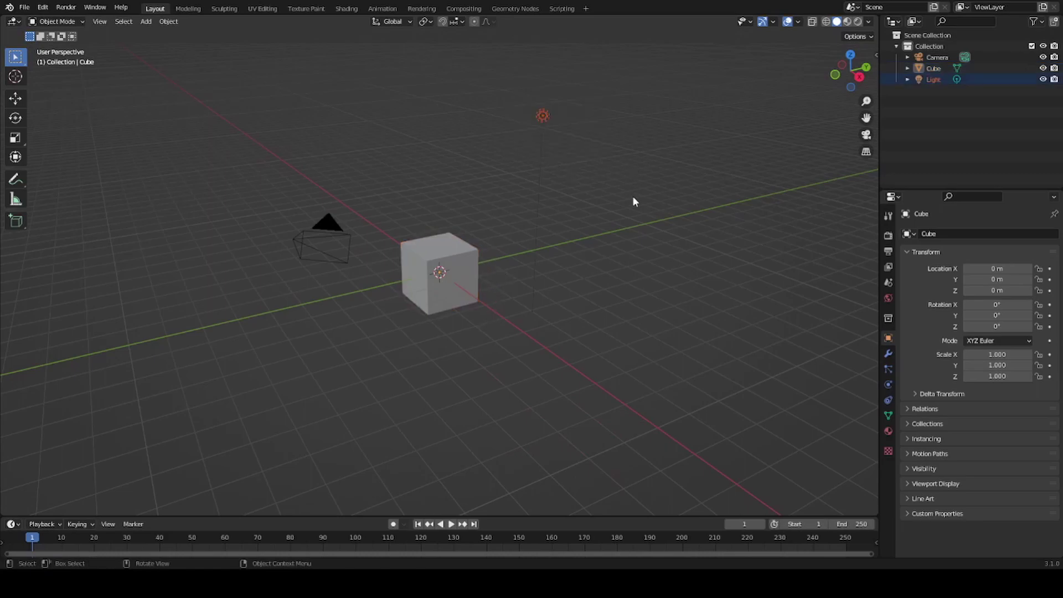
mouse_move(238, 308)
left_mouse_down()
mouse_move(308, 174)
mouse_move(324, 166)
left_mouse_up()
left_click_drag(202, 381, 670, 95)
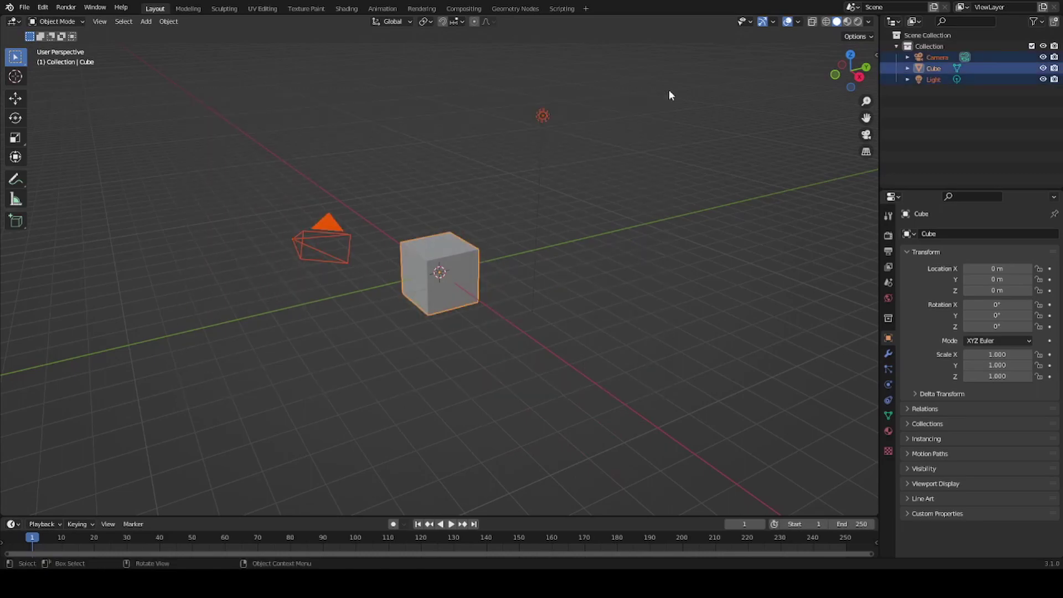
left_click(190, 79)
left_click_drag(191, 80, 688, 359)
mouse_move(324, 190)
middle_mouse_down()
mouse_move(238, 177)
mouse_move(276, 185)
middle_mouse_up()
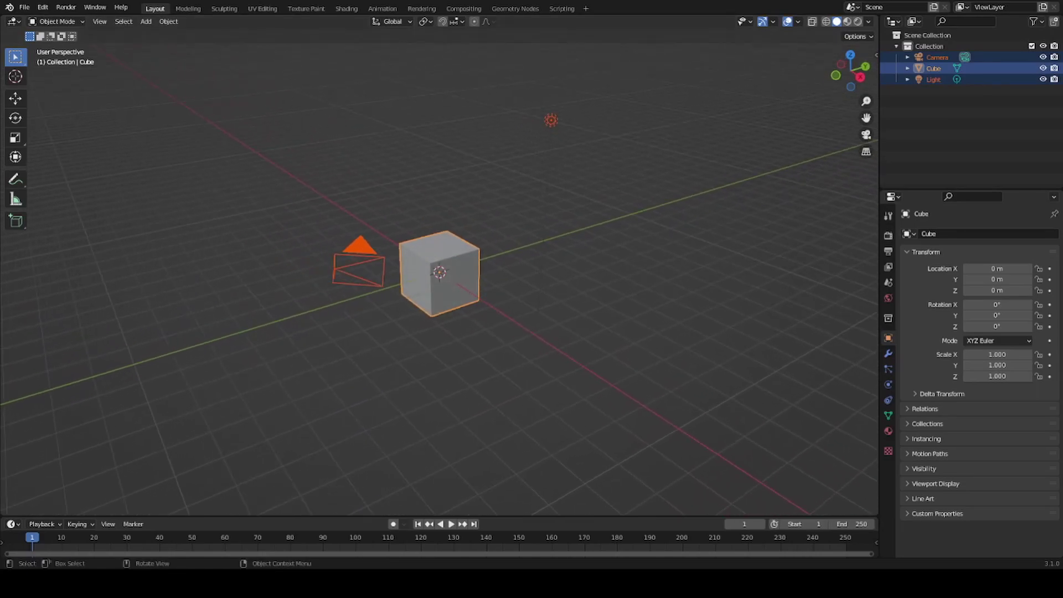
left_click(108, 90)
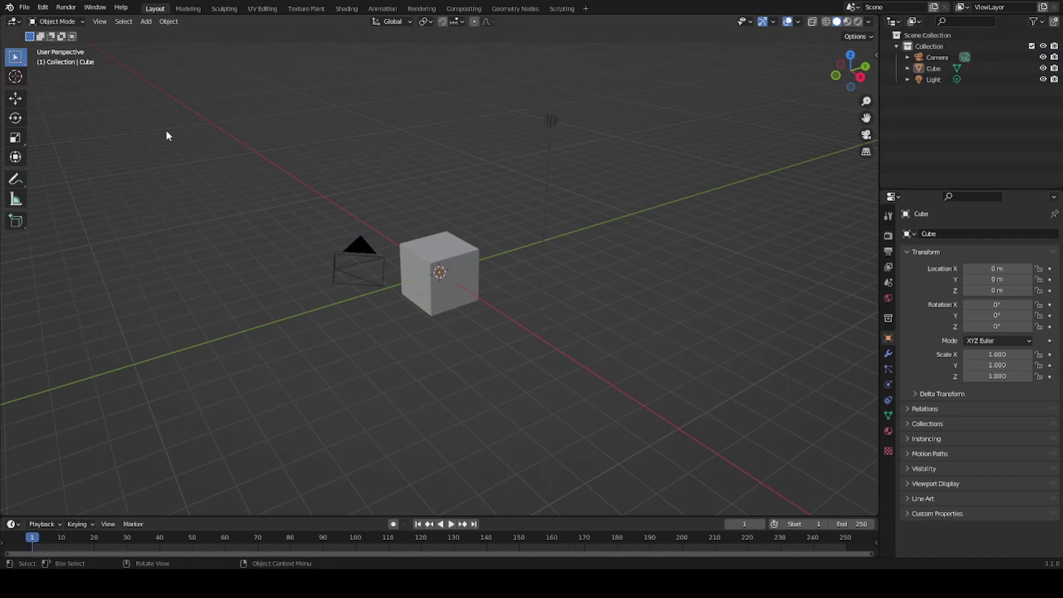
mouse_move(195, 81)
left_mouse_down()
mouse_move(257, 142)
mouse_move(776, 441)
left_mouse_up()
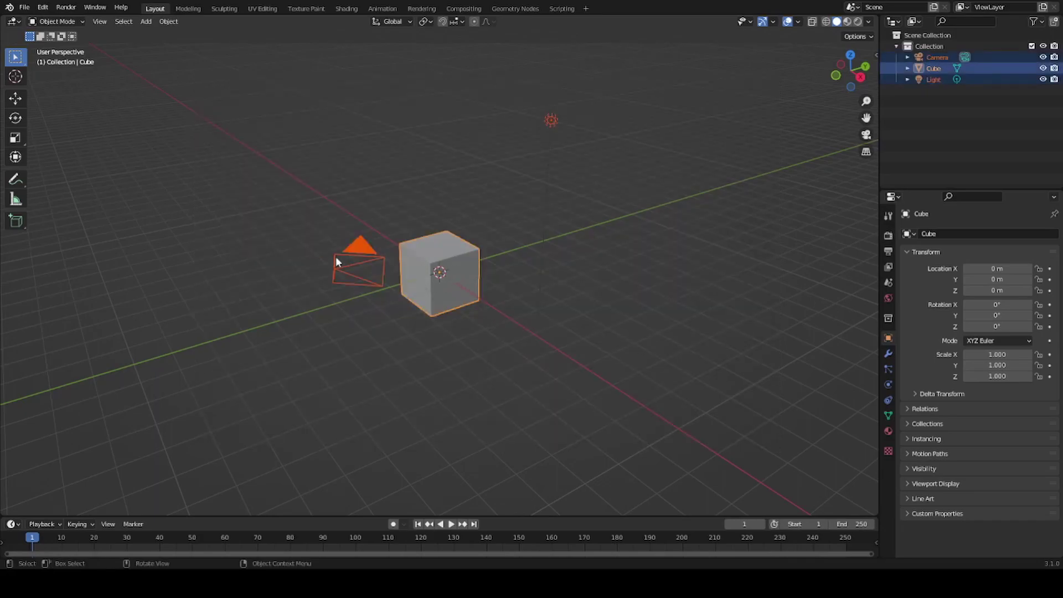
mouse_move(336, 258)
middle_mouse_down()
mouse_move(568, 301)
mouse_move(556, 297)
middle_mouse_up()
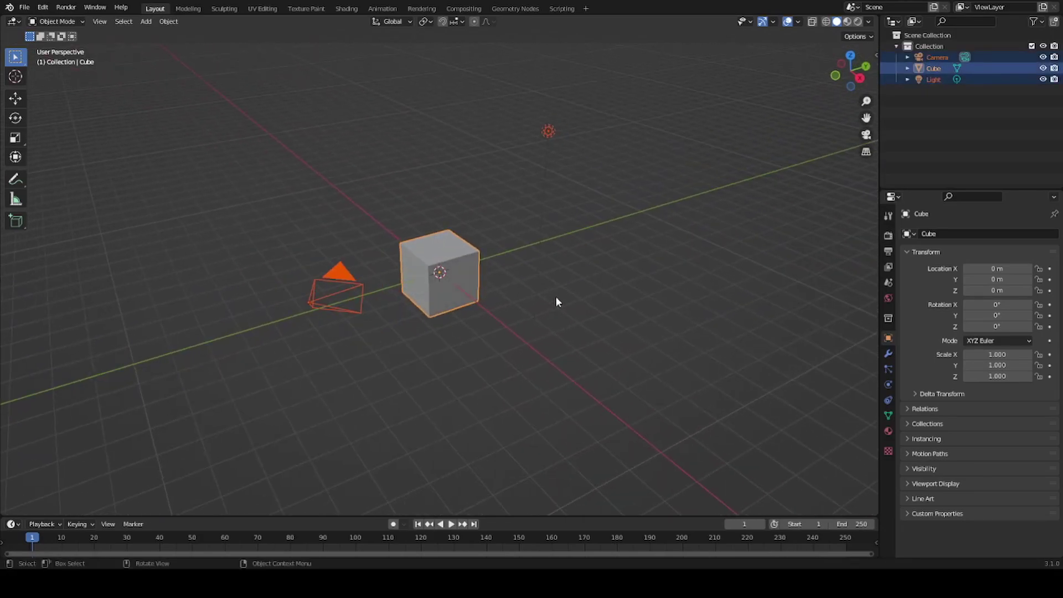
Delete the camera, cube and light, then save the empty scene as the startup file.
key("x")
left_click(556, 298)
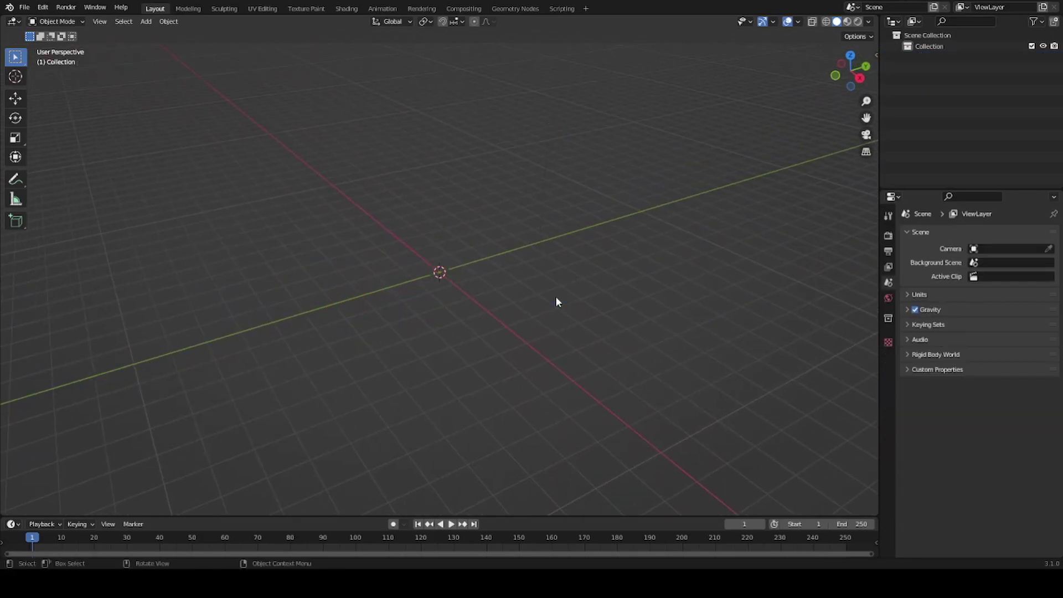
left_click(24, 8)
left_click(24, 7)
mouse_move(46, 211)
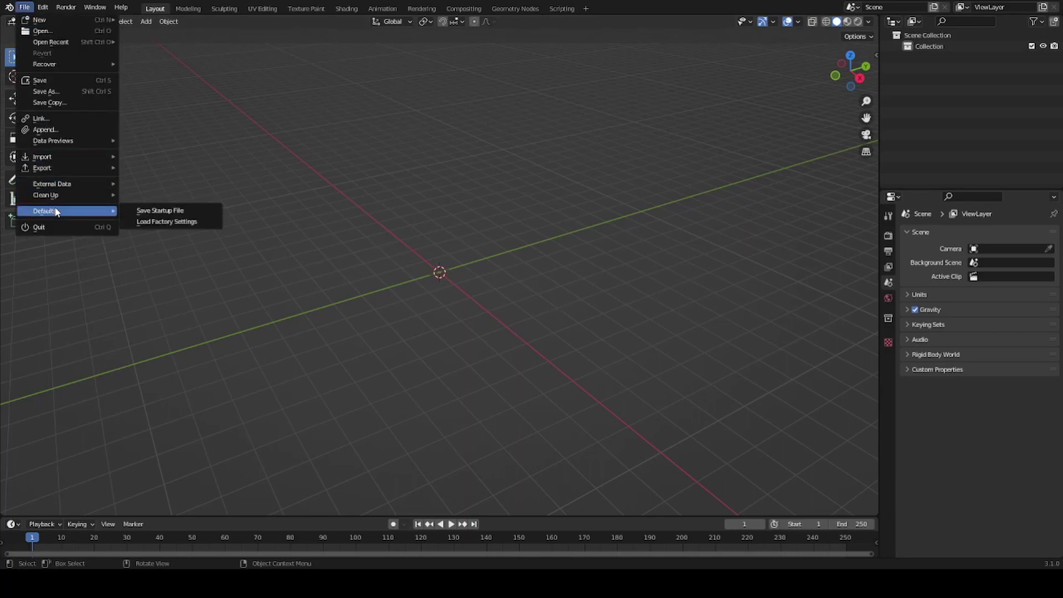
left_click(154, 212)
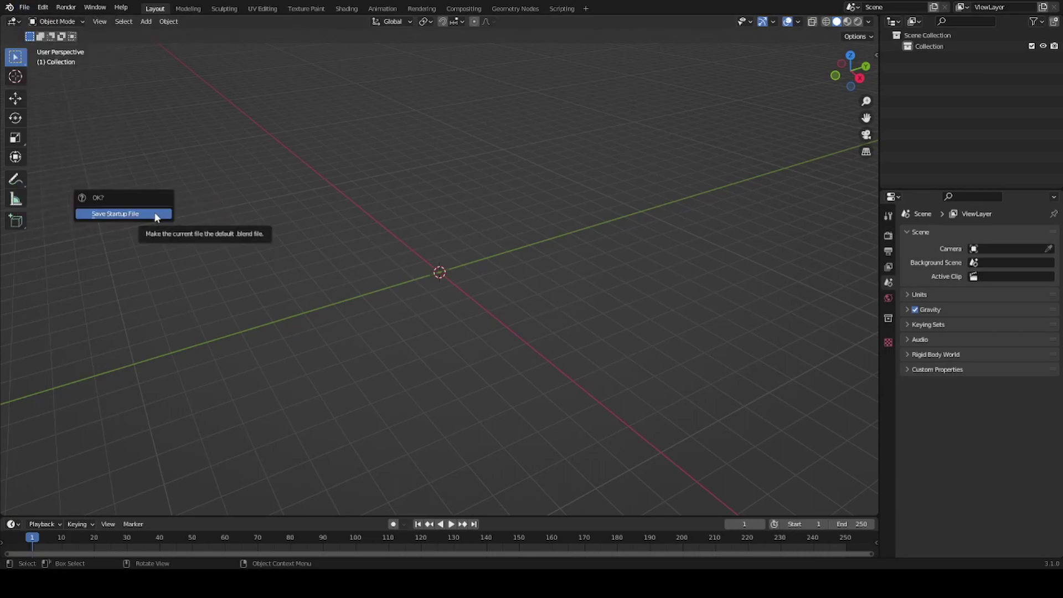
left_click(155, 216)
middle_click_drag(485, 274, 481, 291)
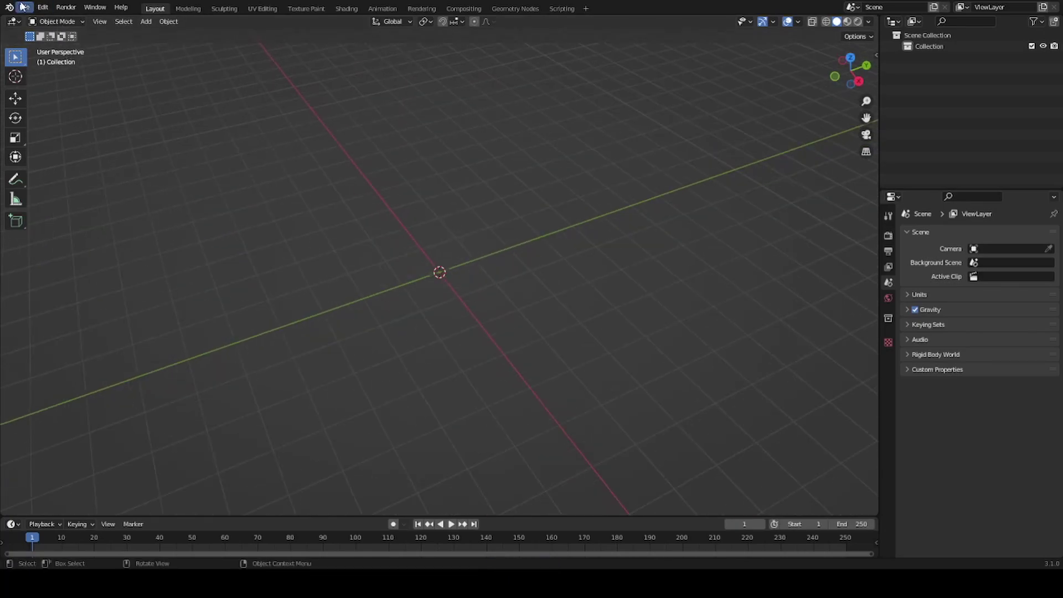
left_click(22, 6)
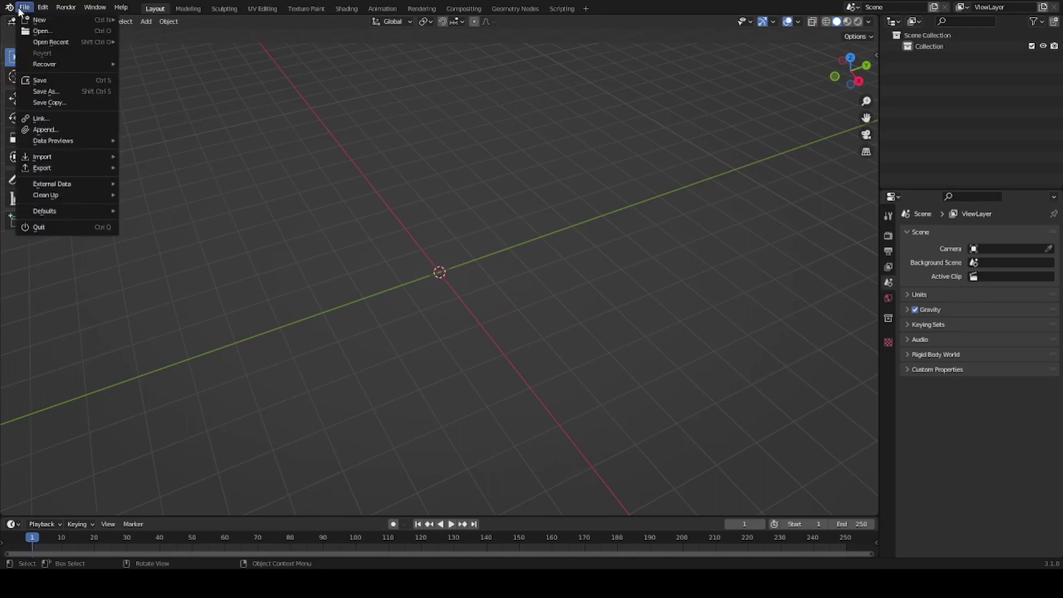
mouse_move(50, 42)
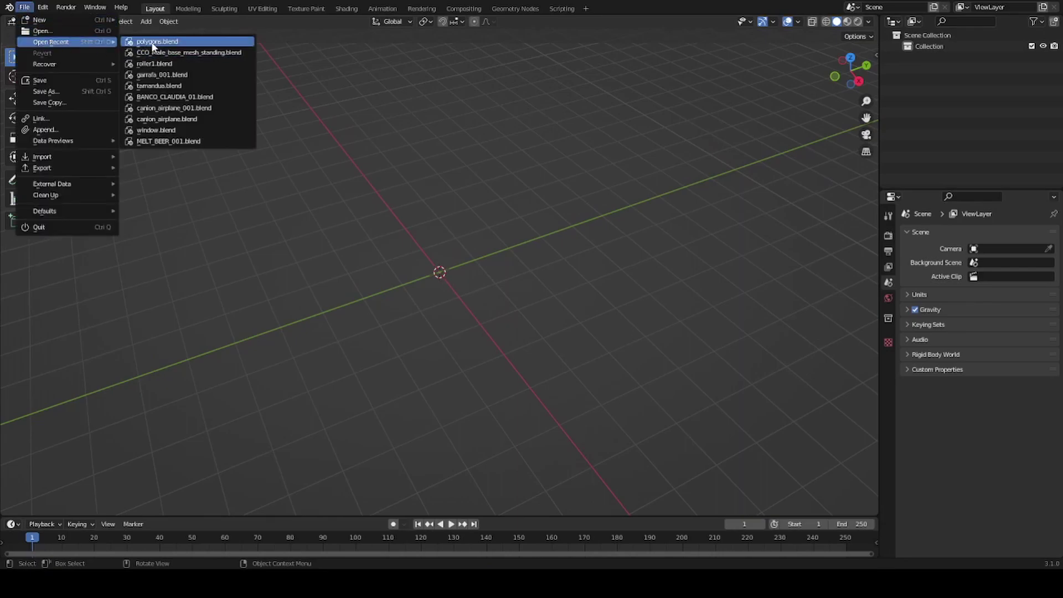
Open recent file polygons.blend without saving, then orbit and pan around the shapes.
left_click(157, 41)
left_click(551, 304)
mouse_move(266, 367)
middle_mouse_down()
mouse_move(499, 257)
mouse_move(546, 287)
mouse_move(551, 309)
mouse_move(510, 310)
mouse_move(533, 288)
mouse_move(513, 308)
middle_mouse_up()
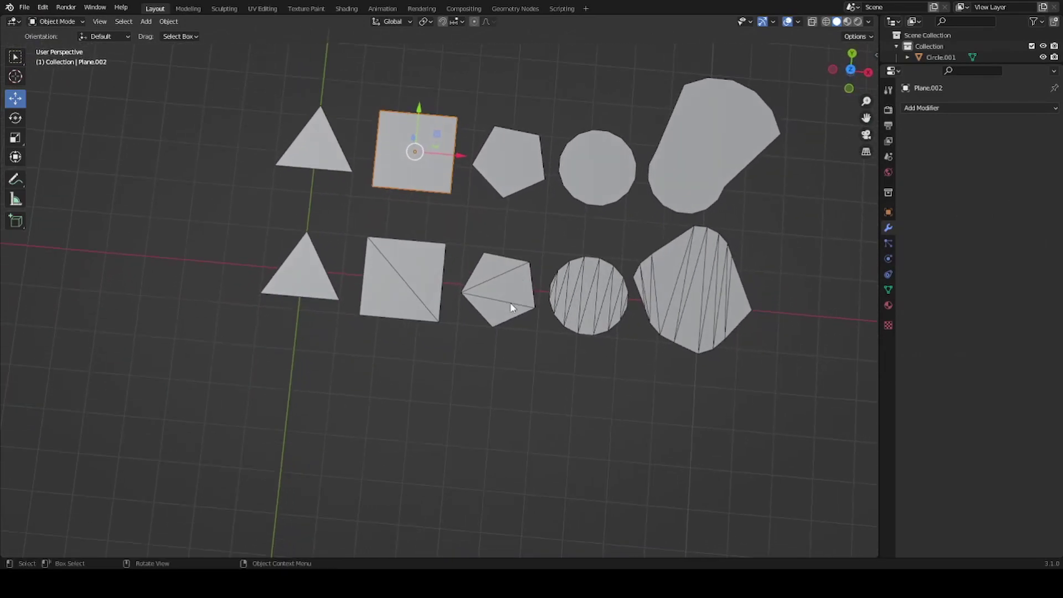
mouse_move(576, 218)
middle_mouse_down("shift")
mouse_move(605, 304)
mouse_move(453, 299)
mouse_move(524, 308)
middle_mouse_up("shift")
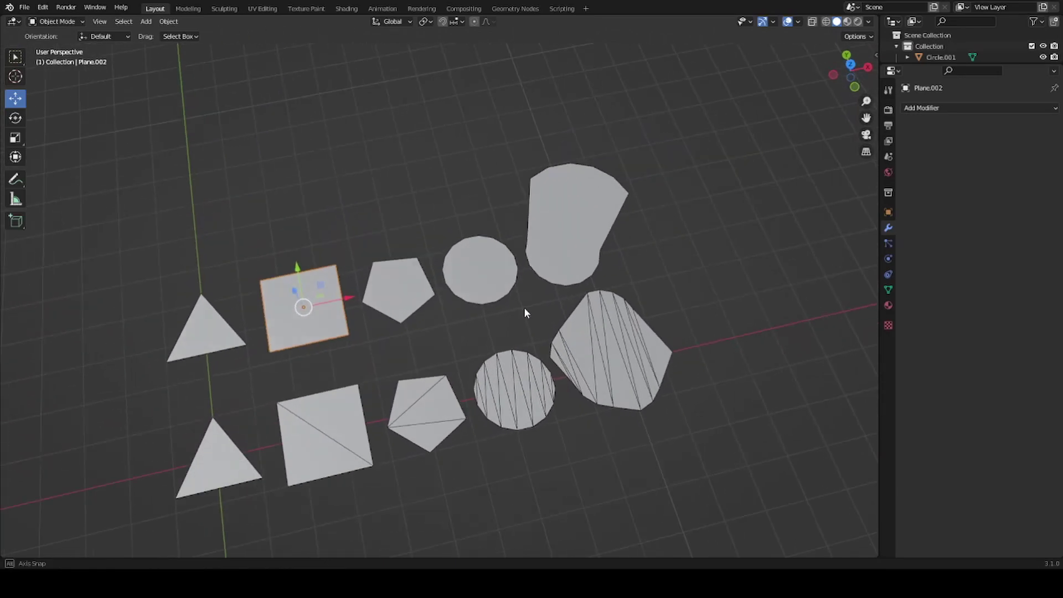
key("Tab")
key("Tab")
middle_click_drag(254, 306, 263, 291)
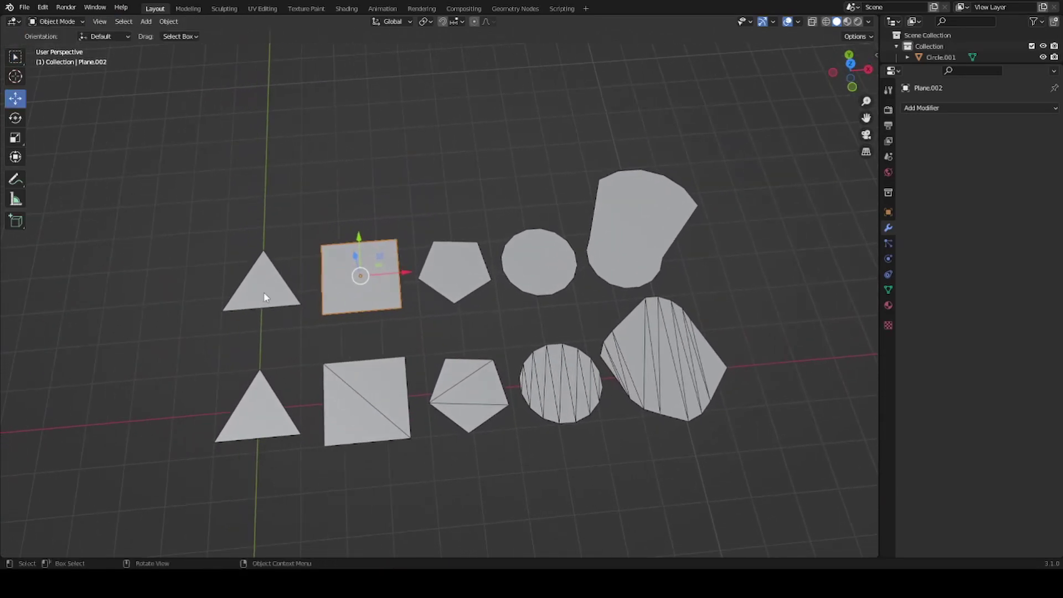
Select the triangle, toggle its Edit Mode briefly, then orbit to a top-down view.
left_click(264, 292)
mouse_move(420, 296)
middle_mouse_down()
mouse_move(295, 277)
mouse_move(449, 253)
middle_mouse_up()
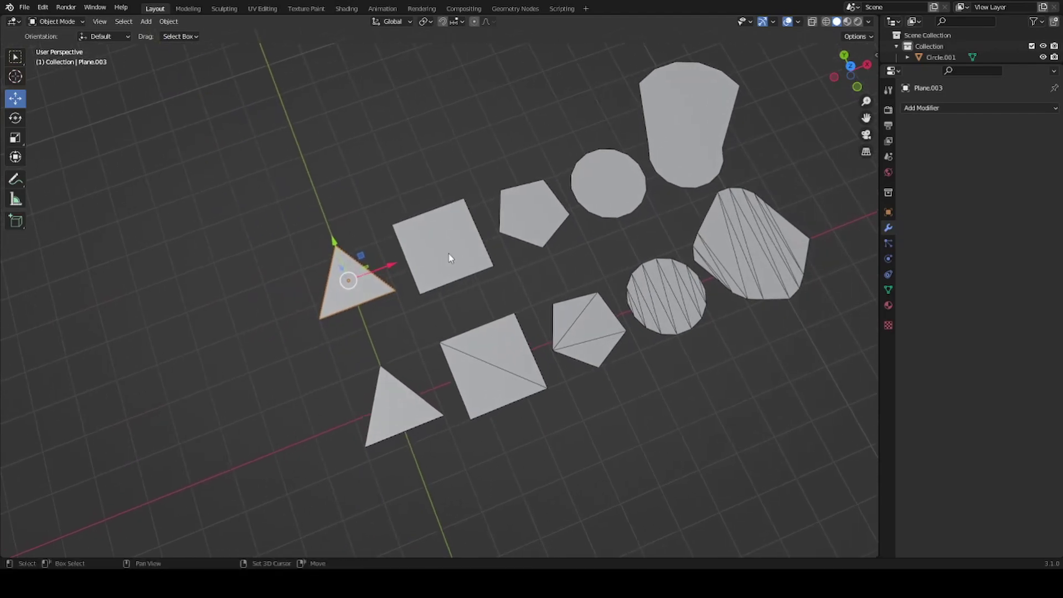
key("Tab")
scroll(388, 263, "up", 2)
key("Tab")
scroll(646, 247, "down", 3)
mouse_move(646, 247)
middle_mouse_down()
mouse_move(525, 332)
mouse_move(545, 328)
mouse_move(435, 344)
middle_mouse_up()
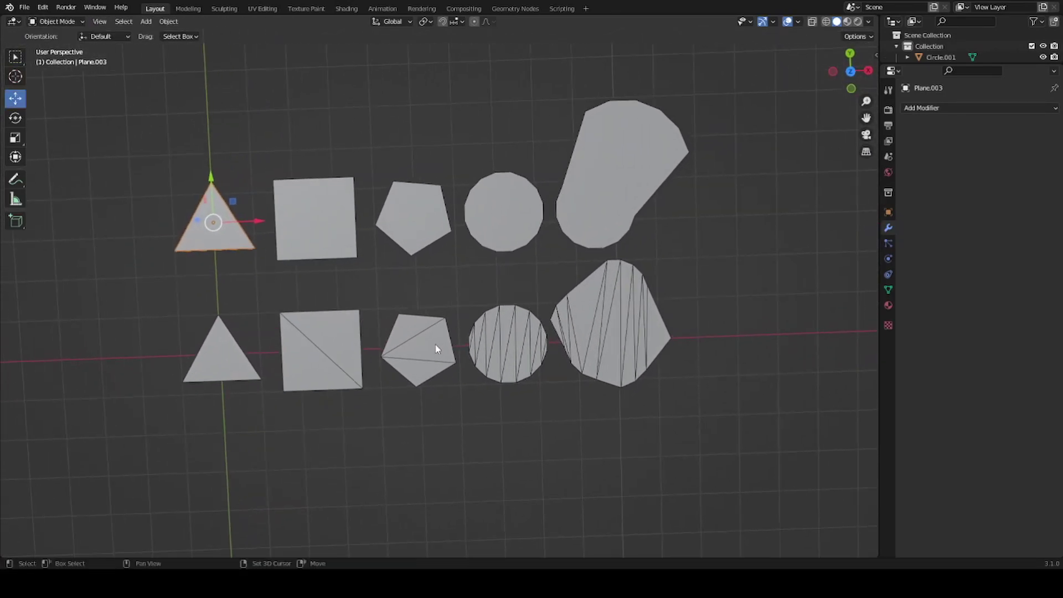
Select the square and triangles in turn, orbiting to compare plain and triangulated rows.
left_click(279, 223)
left_click(210, 233)
mouse_move(298, 215)
middle_mouse_down()
mouse_move(279, 214)
mouse_move(526, 267)
mouse_move(606, 256)
mouse_move(608, 273)
middle_mouse_up()
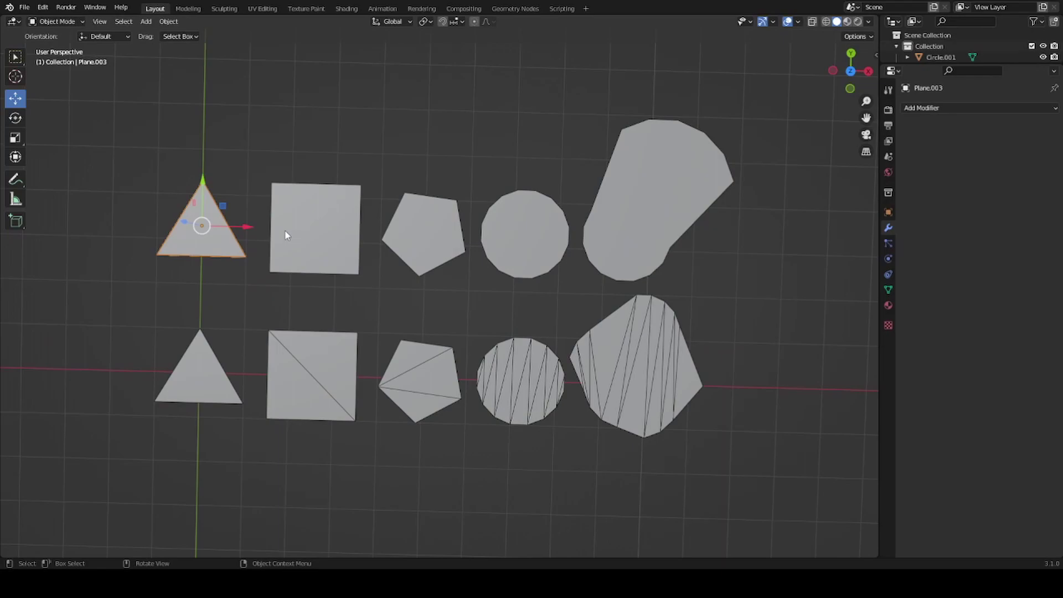
left_click(301, 132)
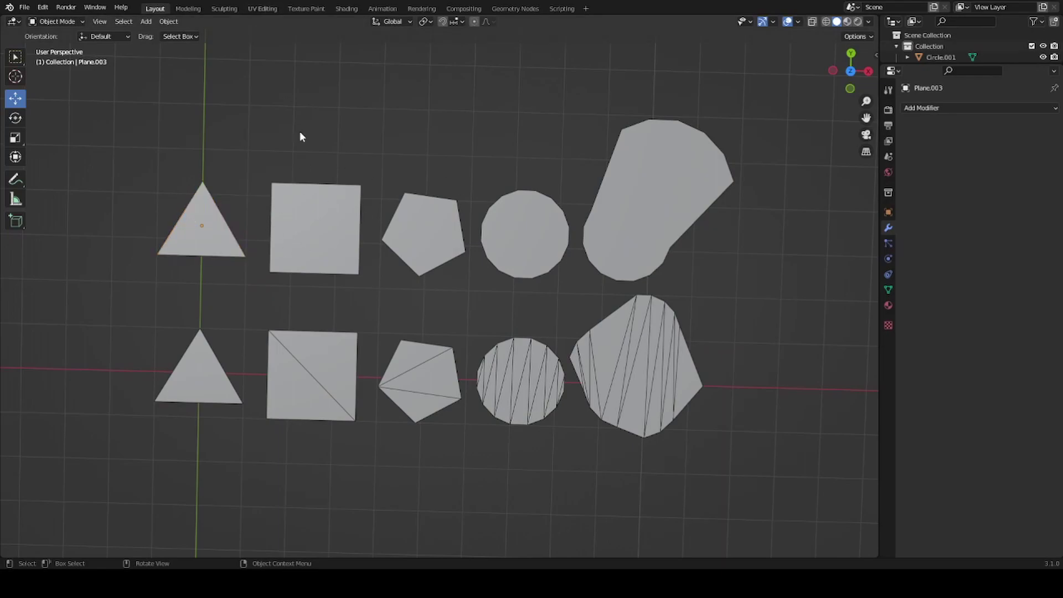
middle_click_drag(822, 314, 809, 278)
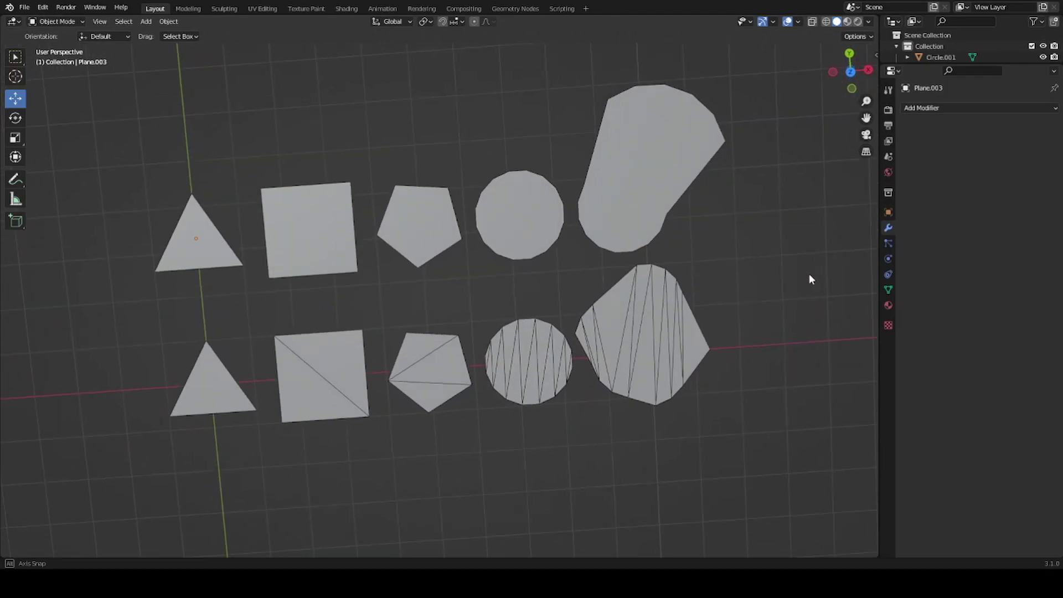
left_click(219, 261)
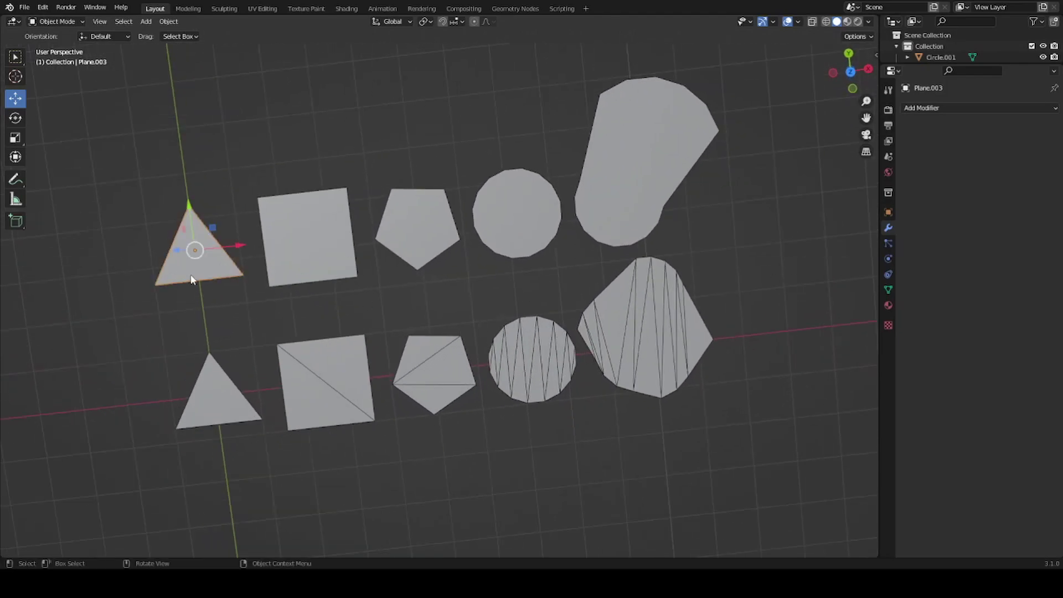
left_click(350, 260)
mouse_move(363, 263)
middle_mouse_down()
mouse_move(475, 404)
mouse_move(429, 340)
middle_mouse_up()
In top view (Numpad 7), select each row of shapes, then Tab into the upper triangle's mesh.
left_click(430, 340)
key("KP_7")
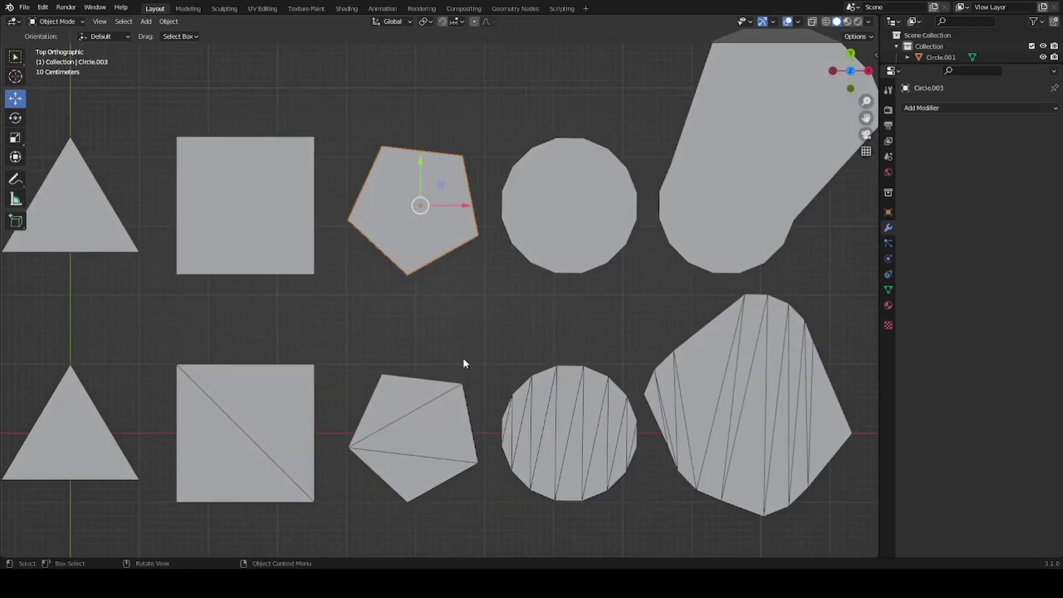
left_click(546, 233)
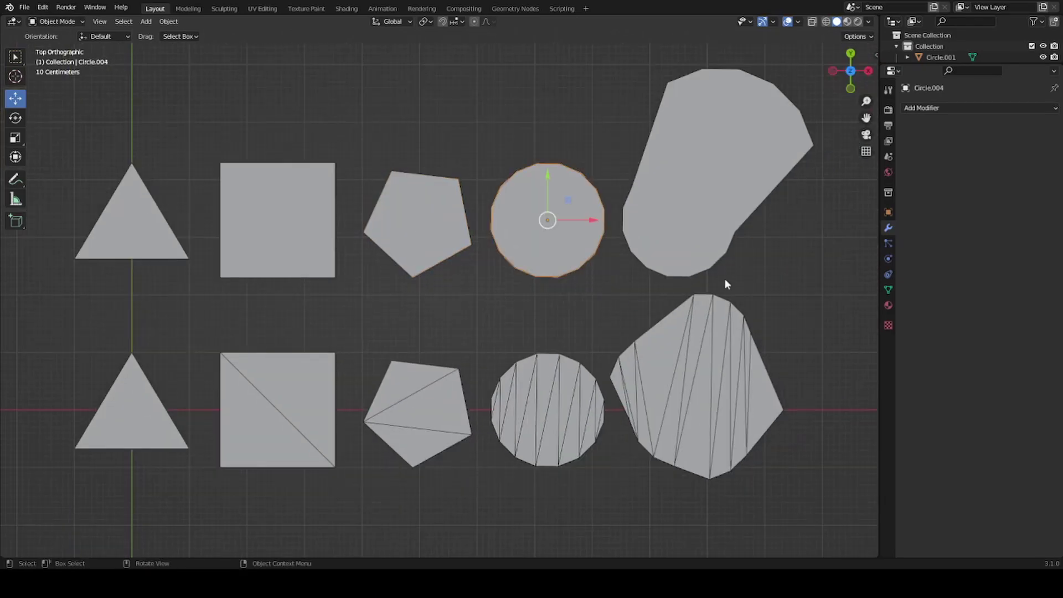
left_click(725, 242)
left_click(132, 222)
left_click_drag(90, 95, 744, 244)
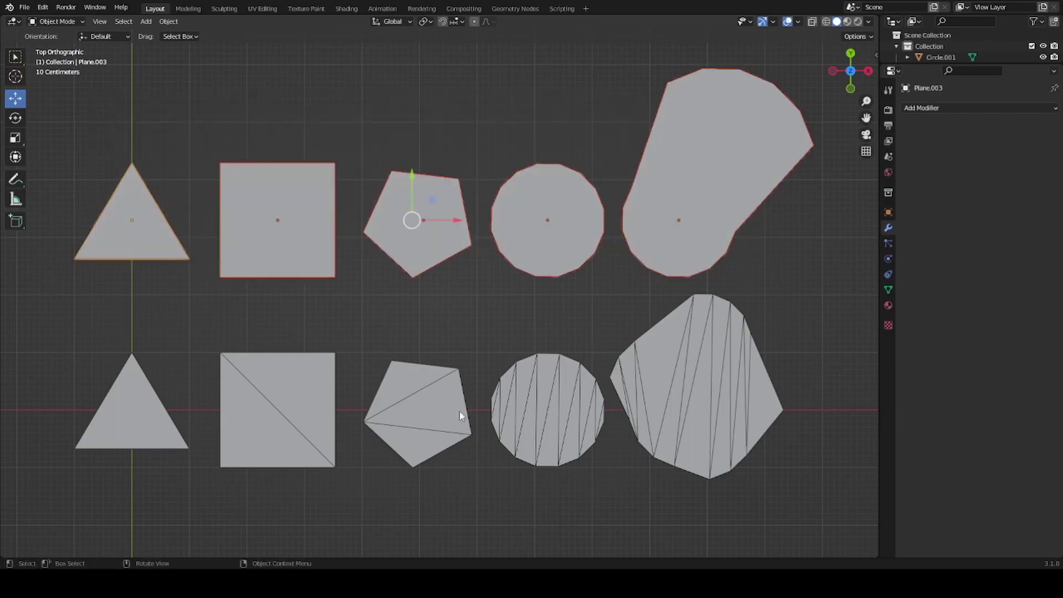
left_click_drag(93, 315, 826, 469)
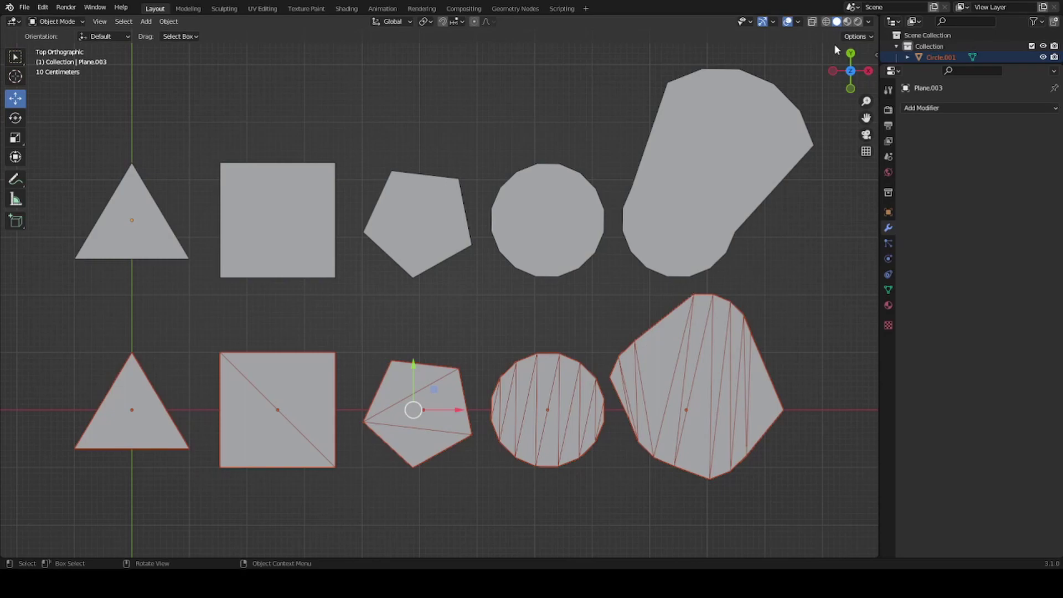
left_click(159, 237)
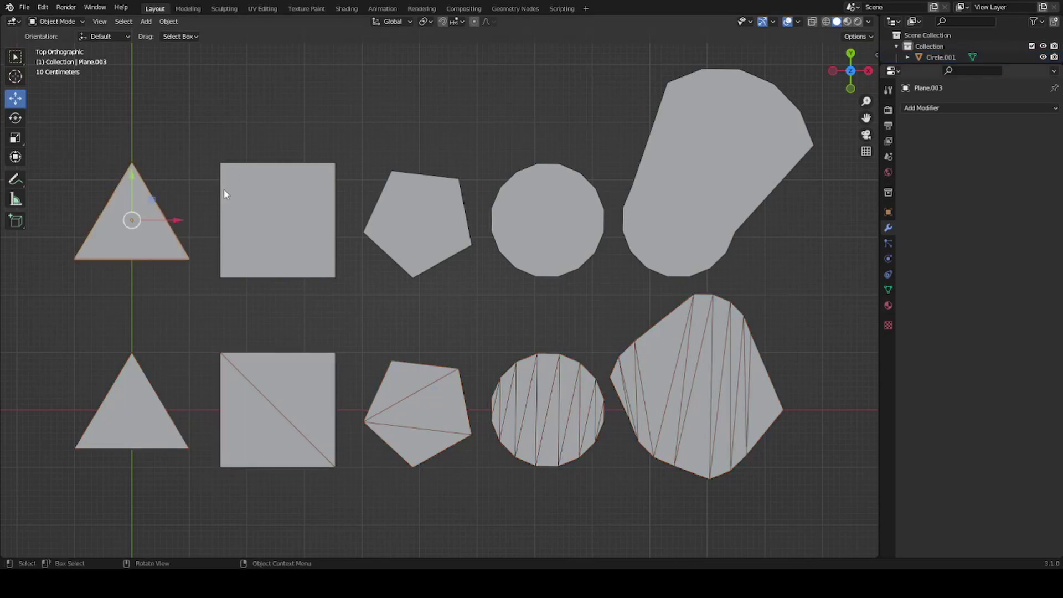
key("Tab")
In vertex mode, inspect the upper triangle's and upper square's vertices, then return to Object Mode.
key("1")
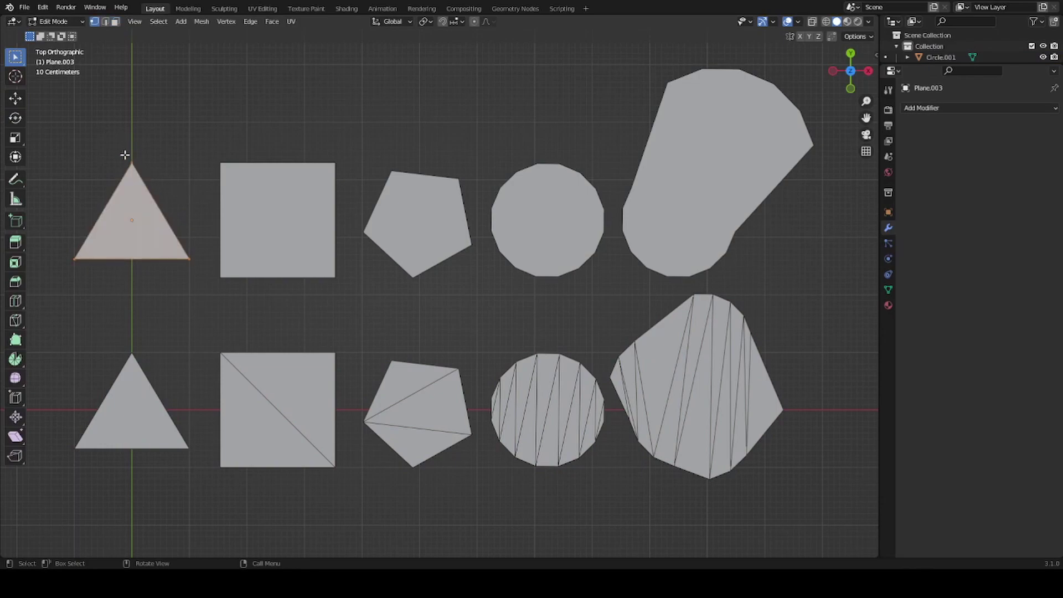
left_click(124, 155)
left_click_drag(90, 182, 125, 239)
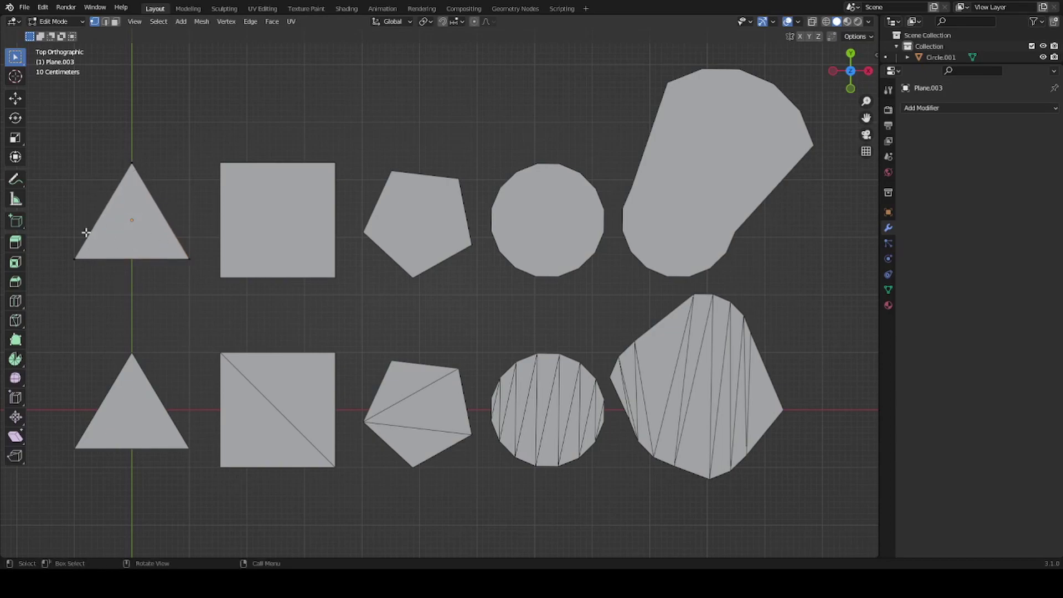
key("Tab")
left_click(297, 227)
key("Tab")
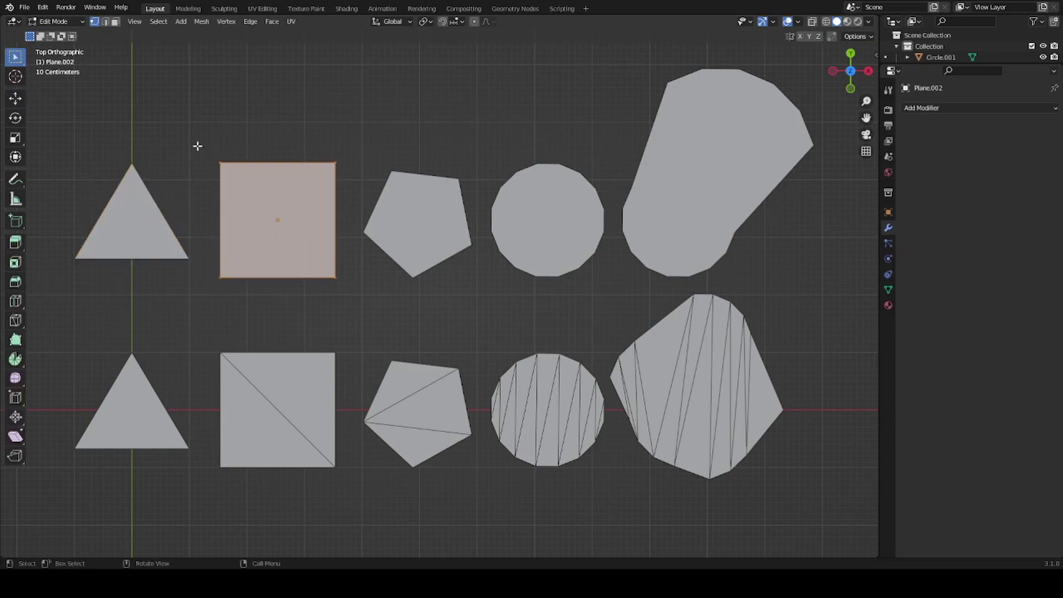
left_click(197, 145)
left_click(228, 294)
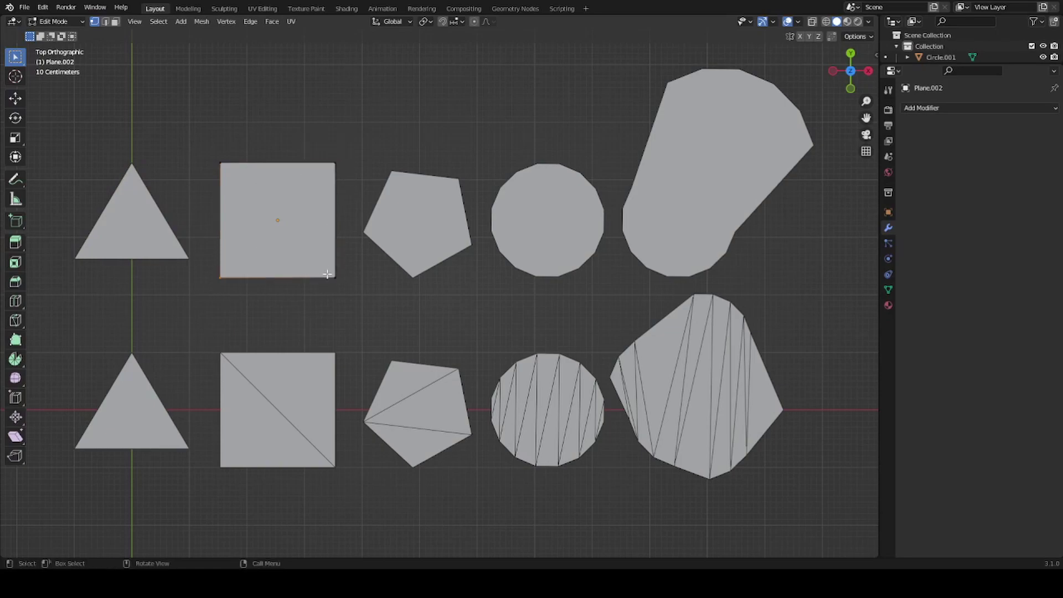
left_click_drag(267, 198, 308, 277)
key("Tab")
Inspect the meshes of the upper pentagon, large shape and circle, selecting the circle's vertices.
left_click(441, 234)
left_click(526, 220)
left_click(682, 233)
key("Tab")
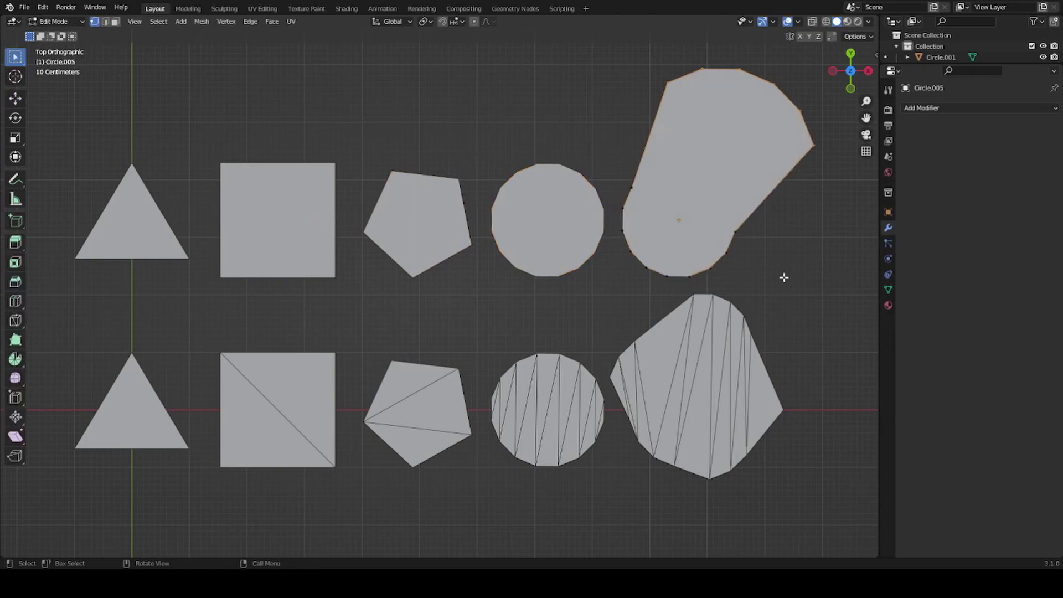
key("Tab")
left_click(568, 188)
key("Tab")
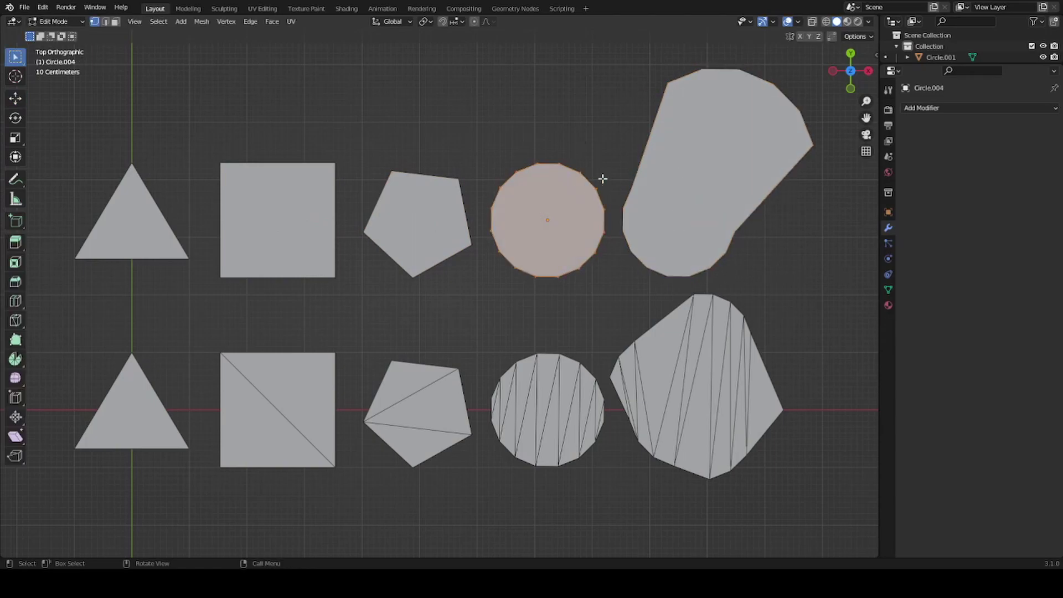
mouse_move(475, 131)
left_mouse_down()
mouse_move(609, 303)
mouse_move(619, 294)
left_mouse_up()
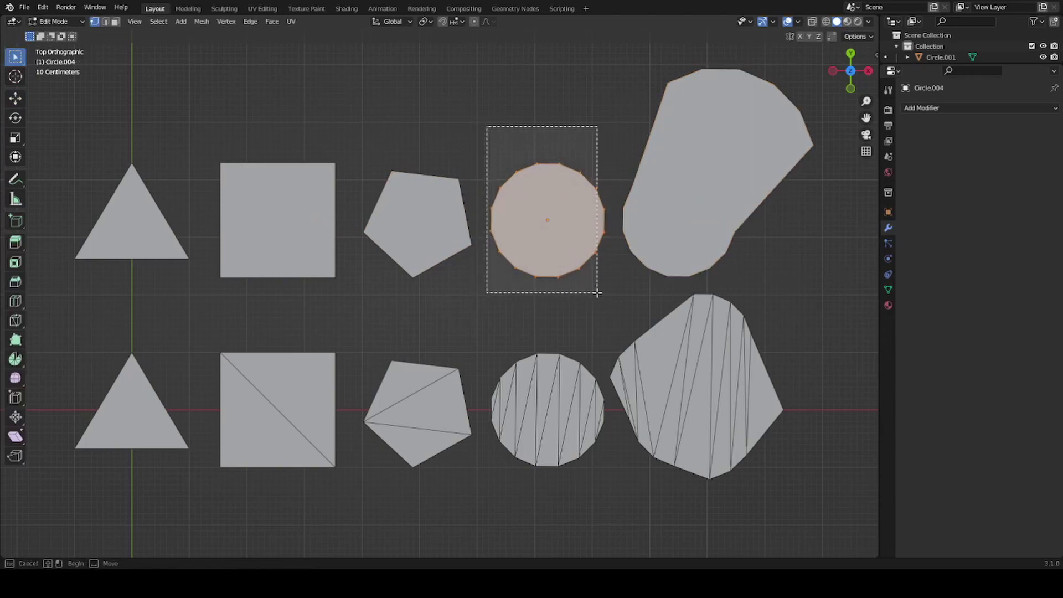
key("Tab")
Select the triangulated lower triangle, panning the view toward the bottom row.
left_click(133, 432)
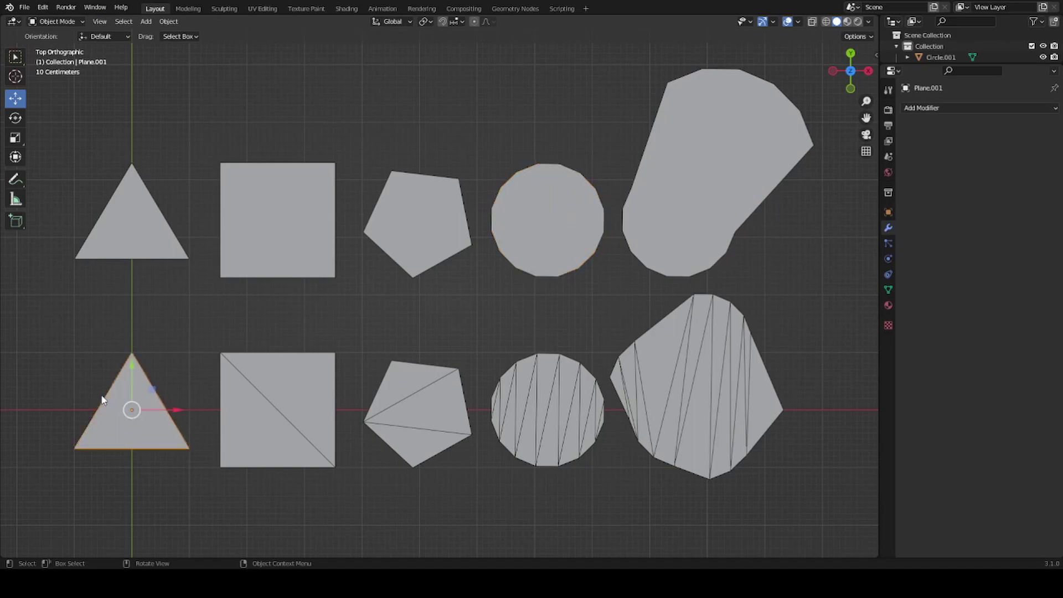
scroll(274, 409, "up", 1)
middle_click_drag(319, 353, 268, 434, "shift")
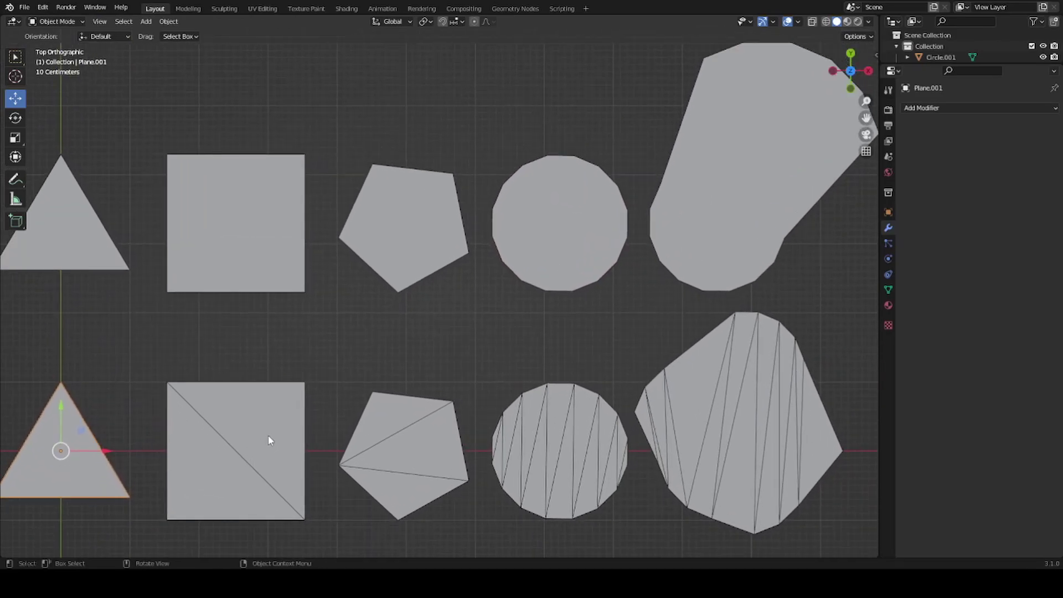
scroll(268, 435, "down", 1)
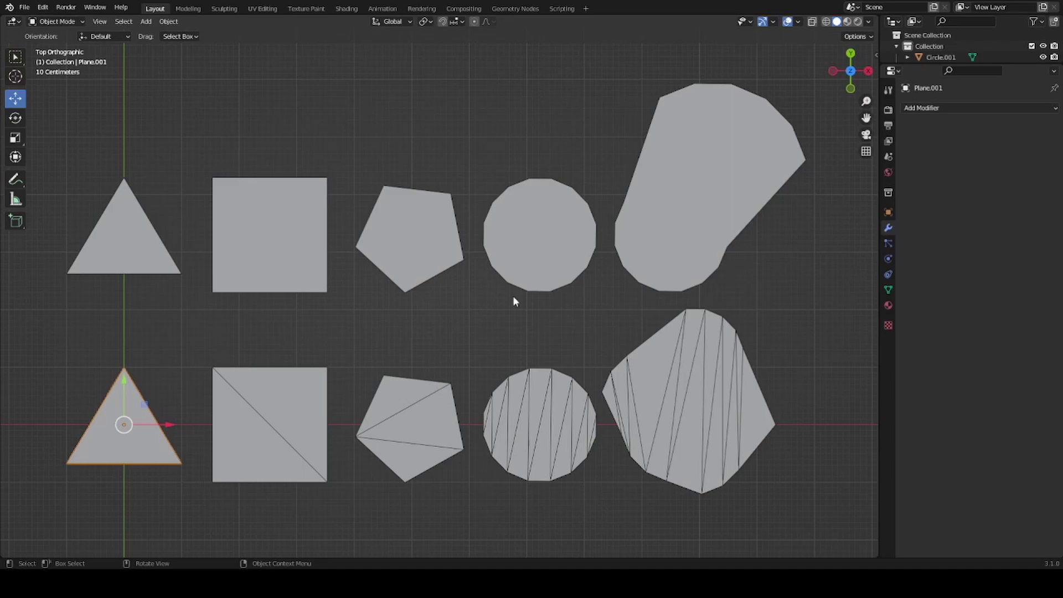
key("ctrl+z")
left_click(113, 418)
Box-select the triangulated faces of the lower triangle, square and pentagon in Edit Mode.
key("Tab")
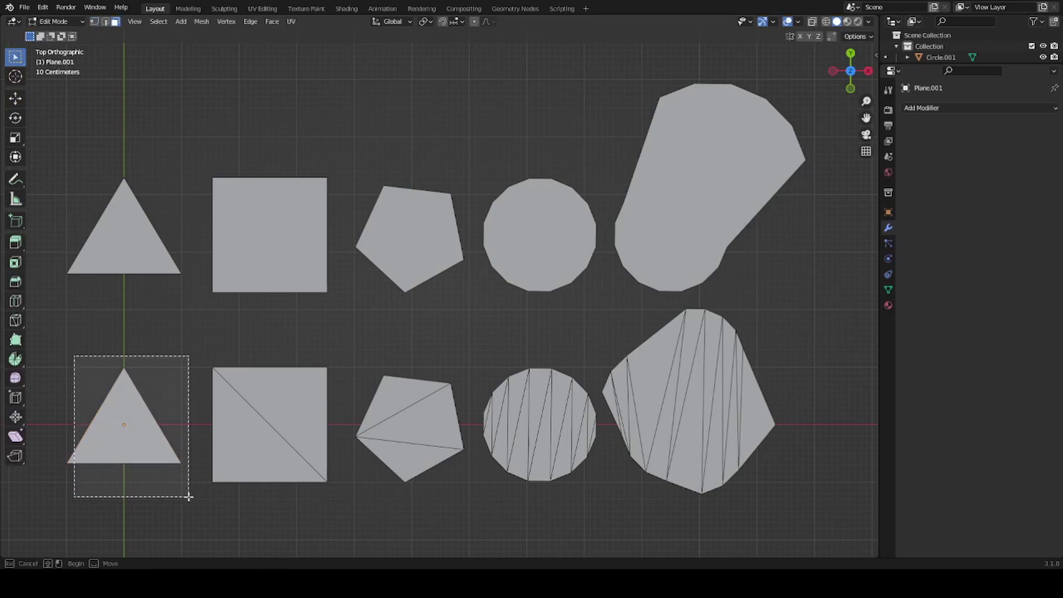
left_click_drag(74, 356, 190, 493)
left_click(254, 421)
left_click_drag(193, 343, 355, 506)
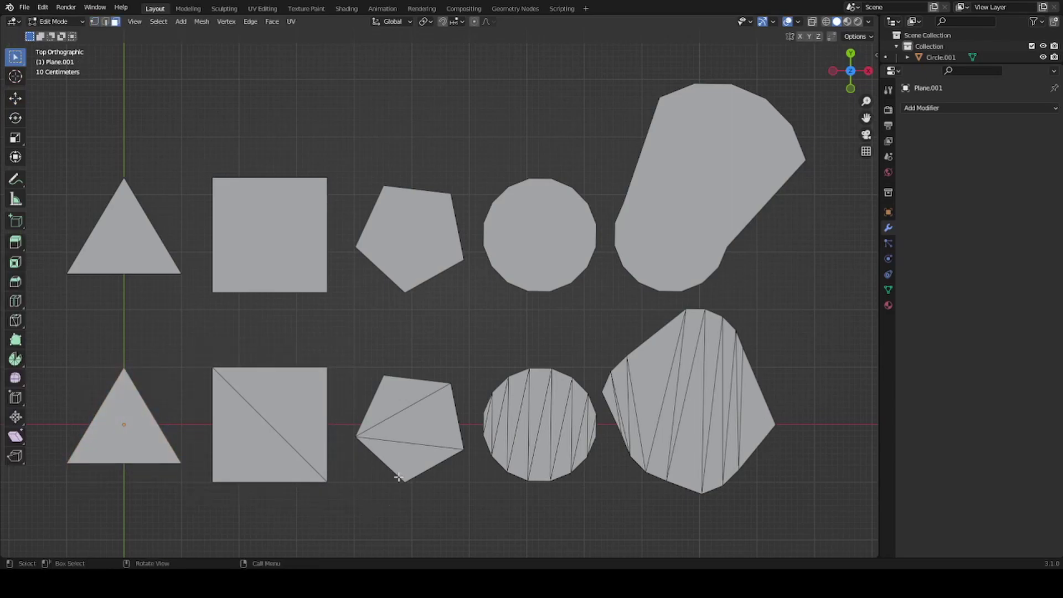
key("Tab")
left_click(403, 433)
key("Tab")
left_click_drag(356, 352, 432, 472)
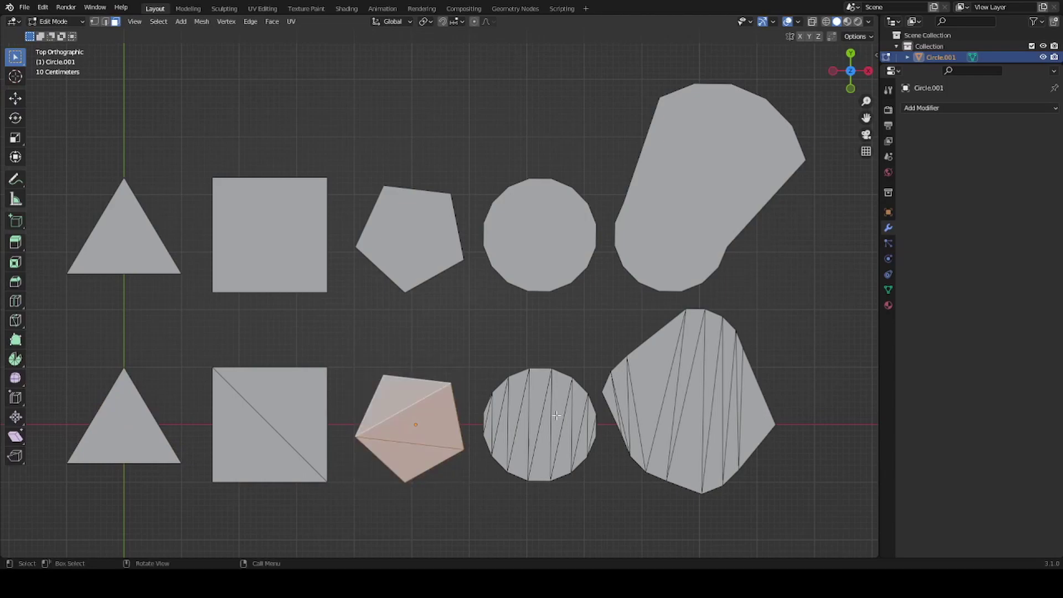
Inspect the lower circle's and lower-right shape's faces, then orbit to an angled perspective.
left_click(495, 385)
key("Tab")
key("Tab")
mouse_move(480, 358)
left_mouse_down()
mouse_move(554, 492)
mouse_move(607, 498)
left_mouse_up()
key("Tab")
left_click(679, 413)
key("Tab")
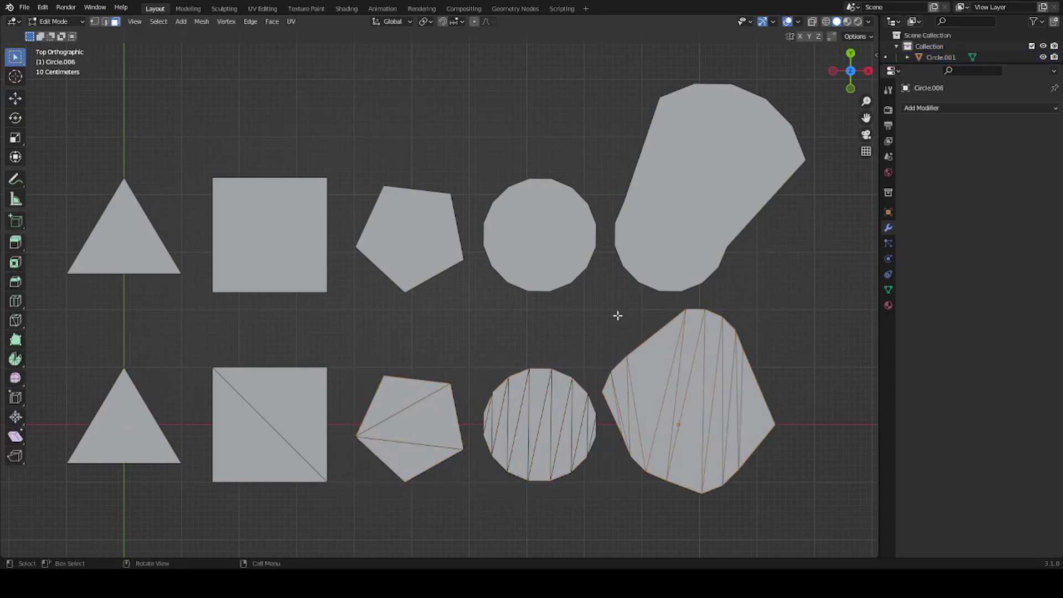
left_click_drag(602, 308, 809, 493)
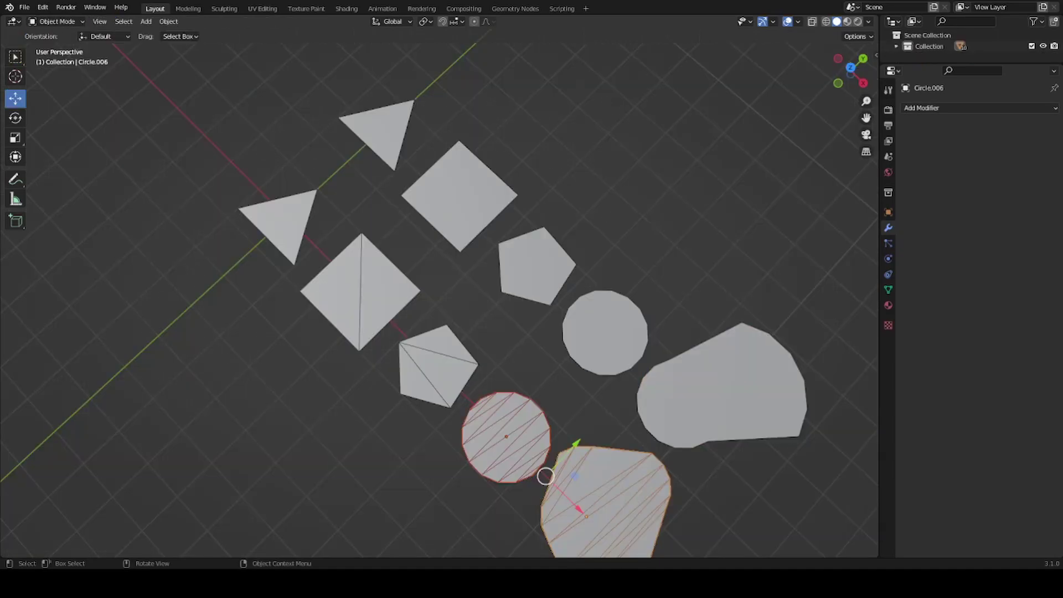
middle_click_drag(477, 310, 581, 374)
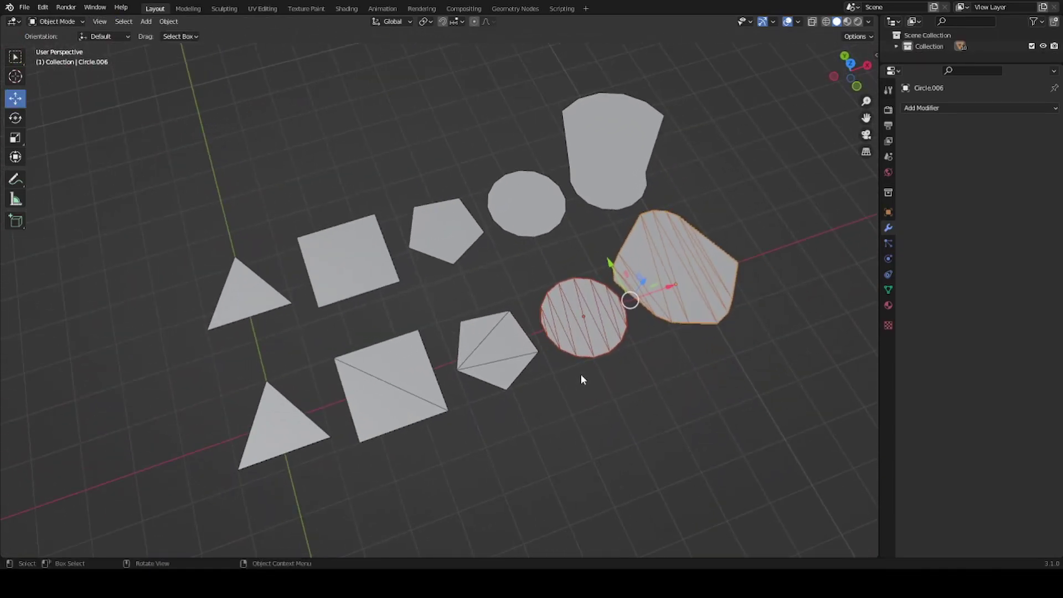
Zoom and orbit, selecting the upper square and then the large upper-right shape.
scroll(487, 314, "up", 3)
scroll(458, 350, "up", 2)
scroll(574, 274, "down", 1)
scroll(517, 318, "down", 1)
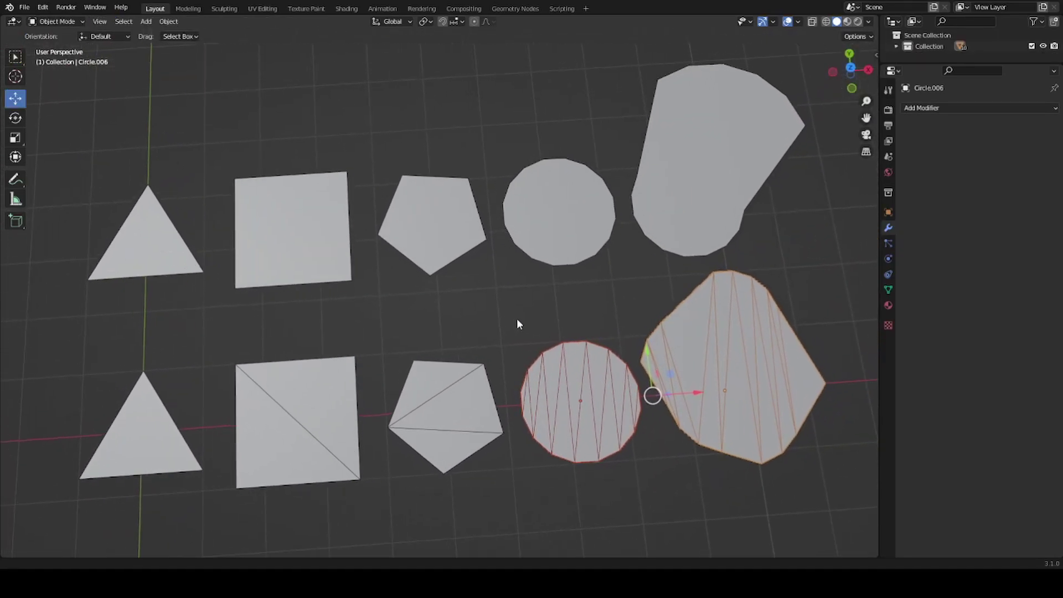
left_click(311, 261)
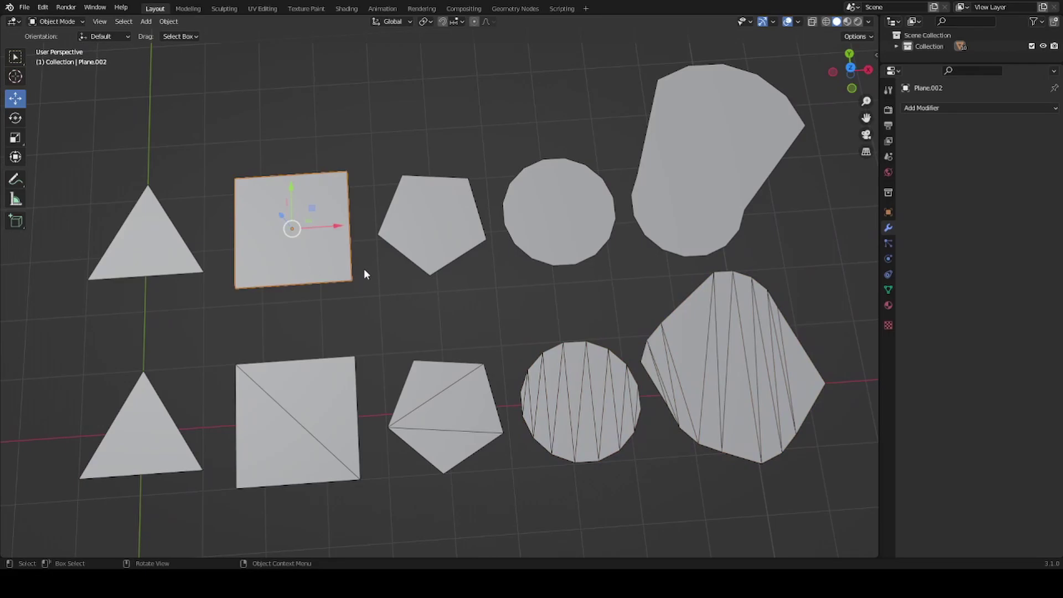
mouse_move(436, 242)
middle_mouse_down()
mouse_move(434, 230)
mouse_move(380, 256)
mouse_move(447, 200)
middle_mouse_up()
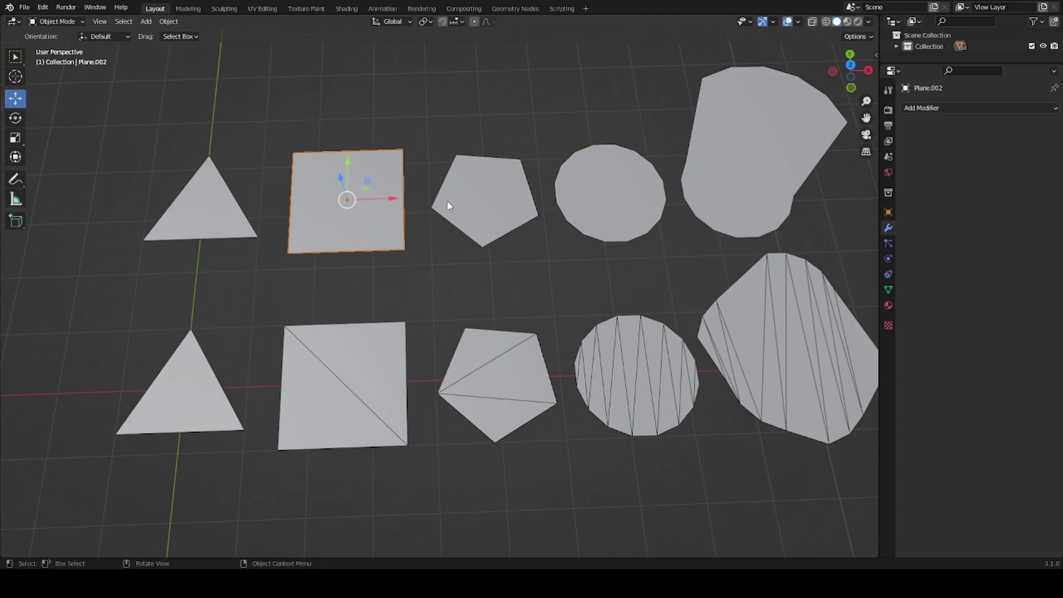
left_click(654, 174)
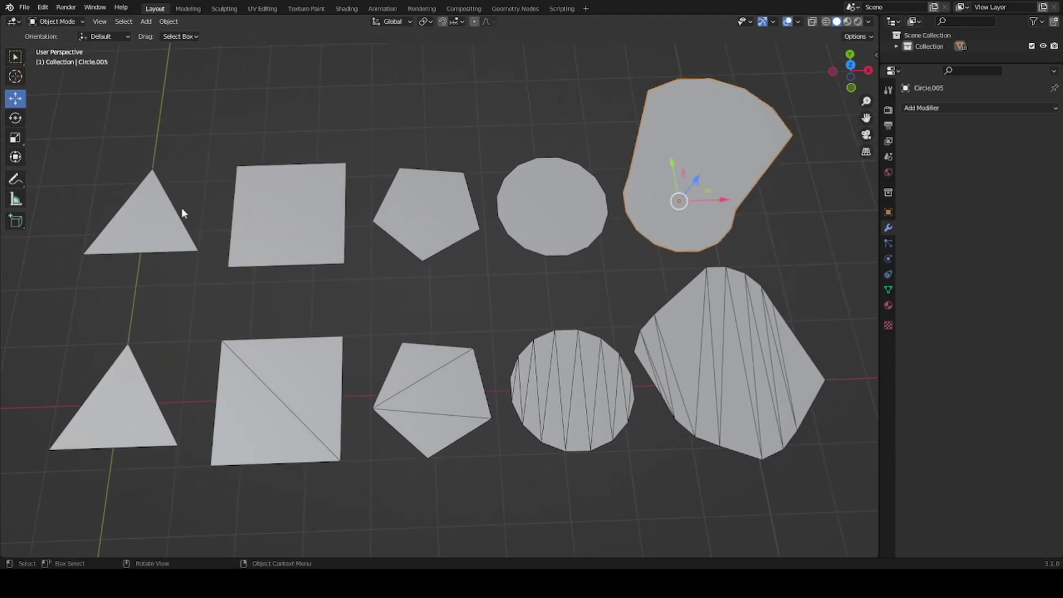
Box-select all five top-row shapes, then orbit to an oblique view of both rows.
scroll(474, 356, "down", 2)
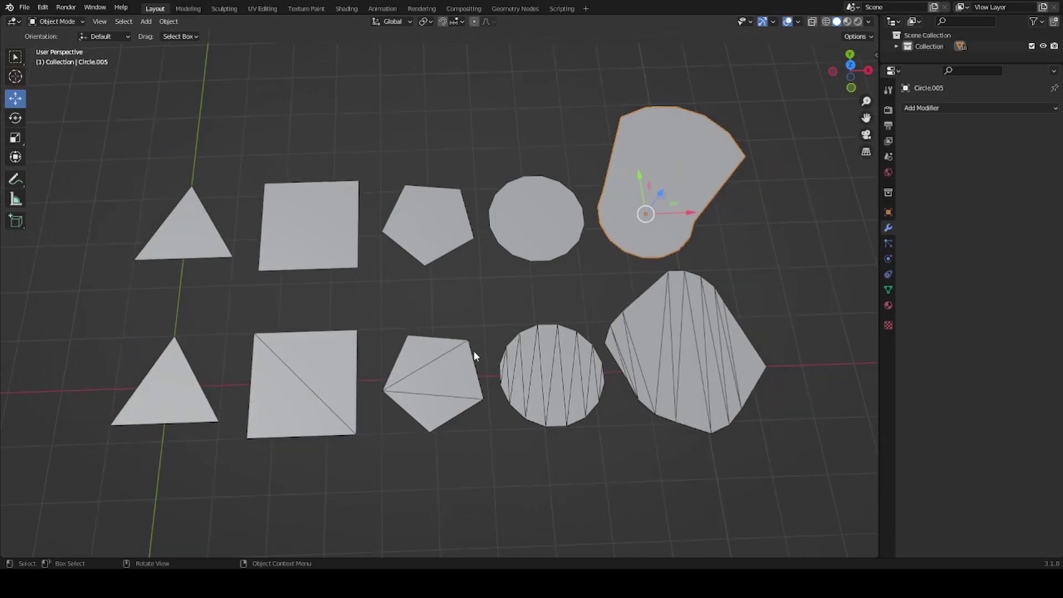
middle_click_drag(669, 110, 613, 221)
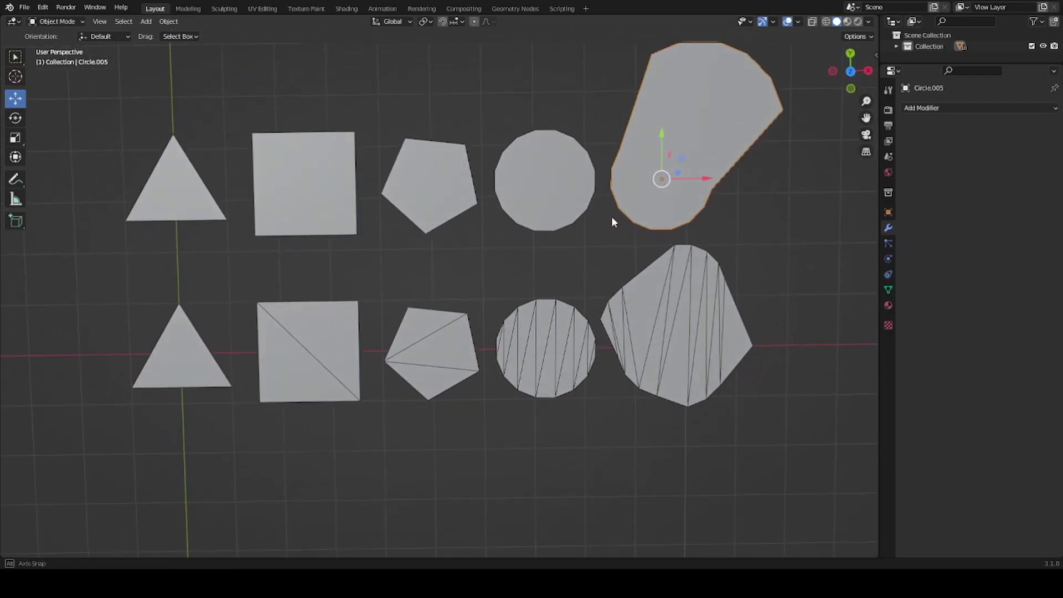
middle_click_drag(248, 109, 238, 139, "shift")
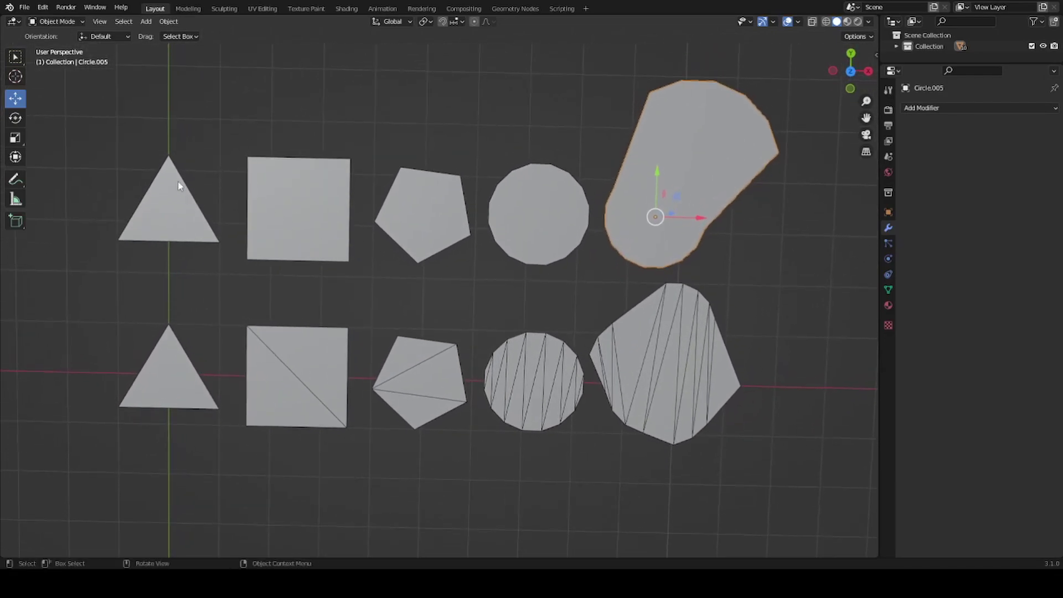
mouse_move(99, 118)
left_mouse_down()
mouse_move(754, 426)
mouse_move(801, 281)
left_mouse_up()
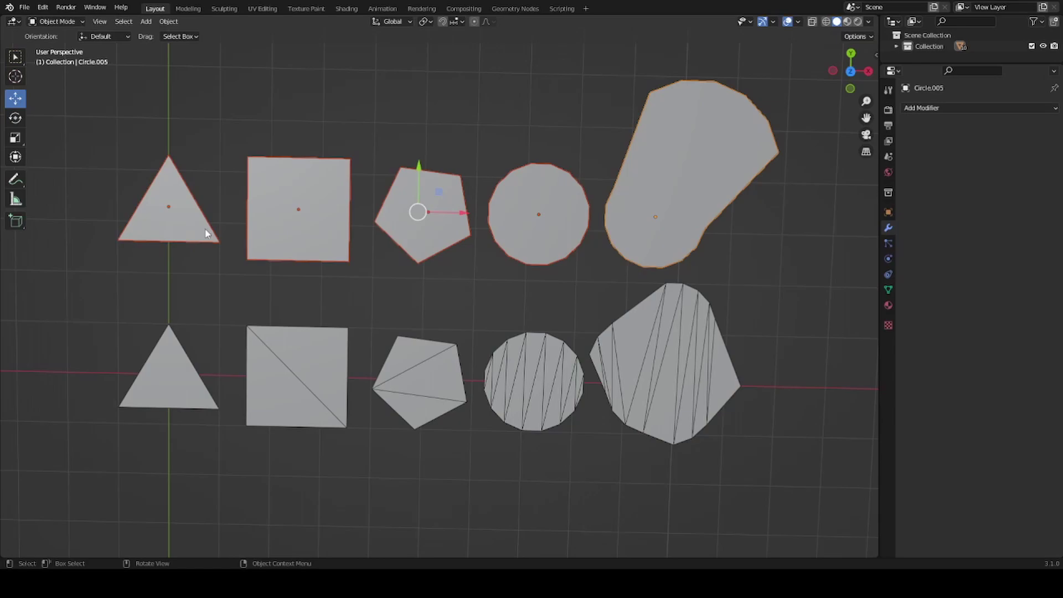
middle_click_drag(455, 260, 341, 313)
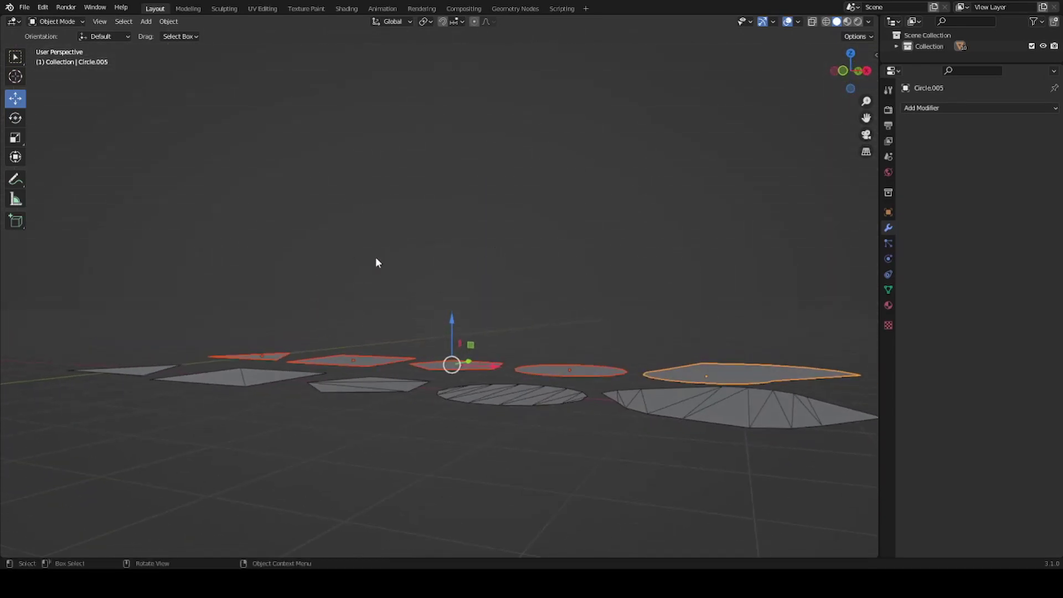
middle_click_drag(340, 313, 387, 341)
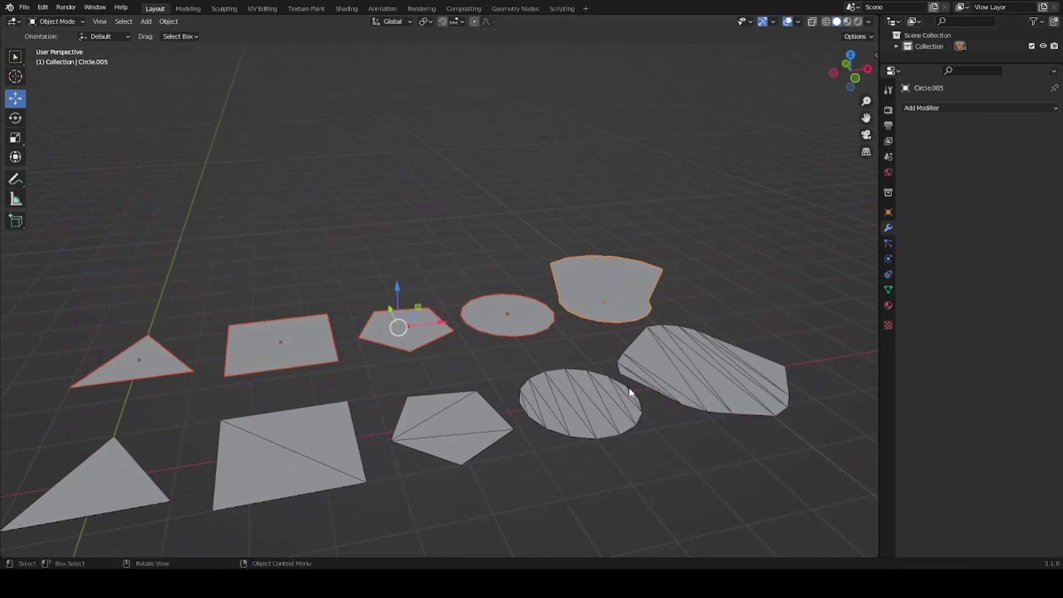
middle_click_drag(500, 364, 548, 316, "shift")
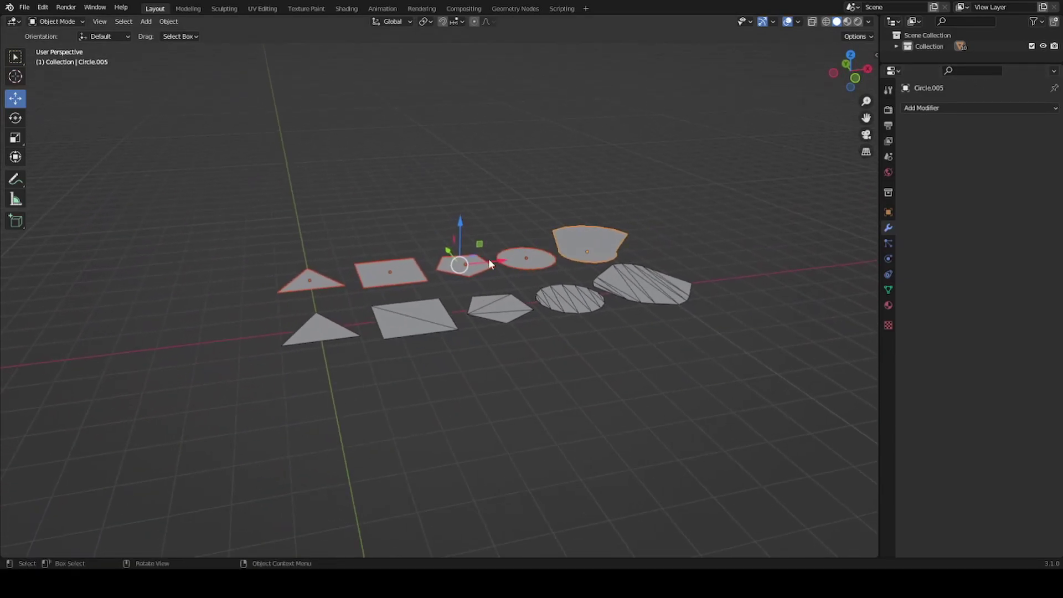
Start a new scene with Ctrl+N, discarding polygons.blend changes with Don't Save.
key("a")
key("ctrl+n")
left_click(518, 251)
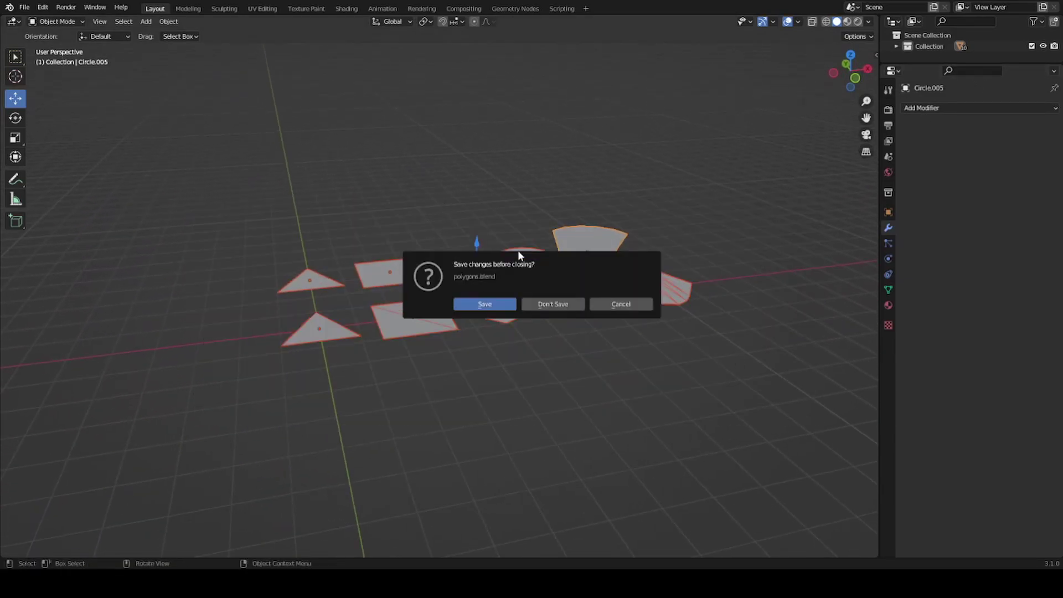
left_click(570, 305)
Orbit the empty scene's grid and axes from several angles.
middle_click_drag(513, 303, 482, 301)
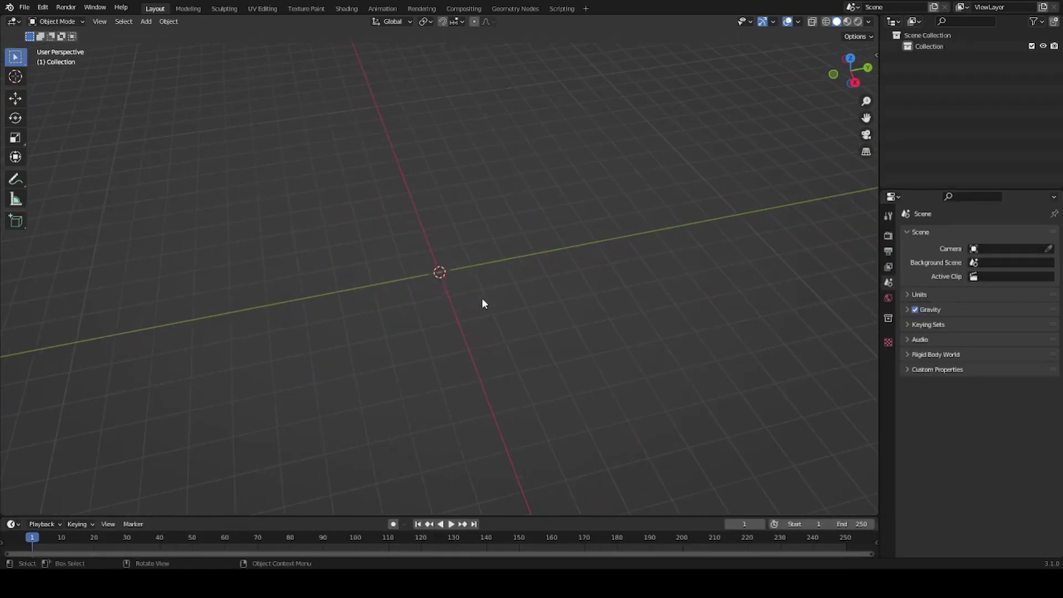
mouse_move(569, 289)
middle_mouse_down()
mouse_move(536, 273)
mouse_move(517, 237)
mouse_move(437, 213)
mouse_move(415, 246)
mouse_move(404, 242)
middle_mouse_up()
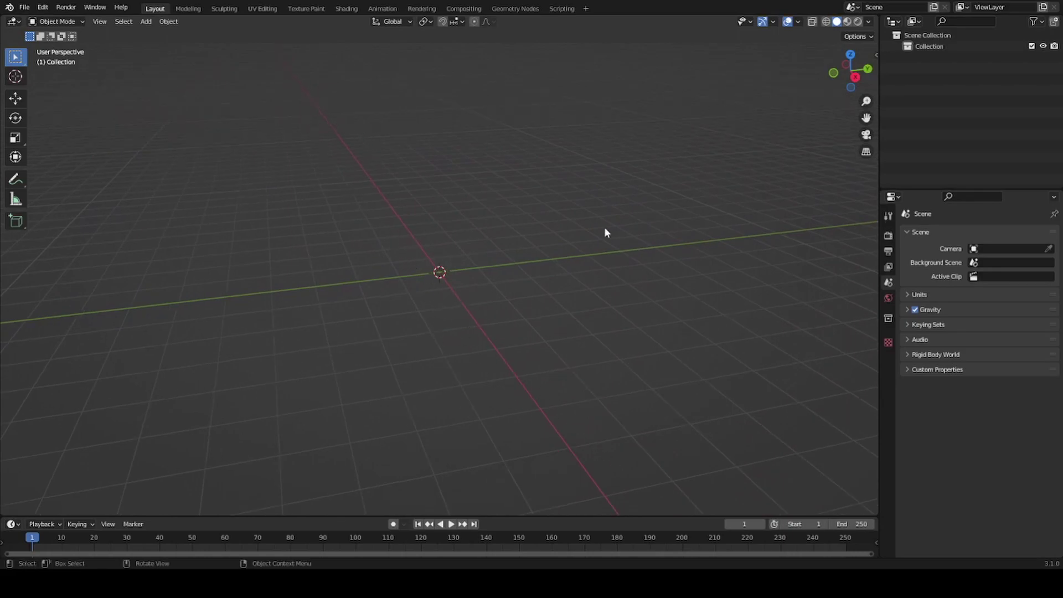
mouse_move(520, 392)
middle_mouse_down()
mouse_move(456, 413)
mouse_move(479, 411)
middle_mouse_up()
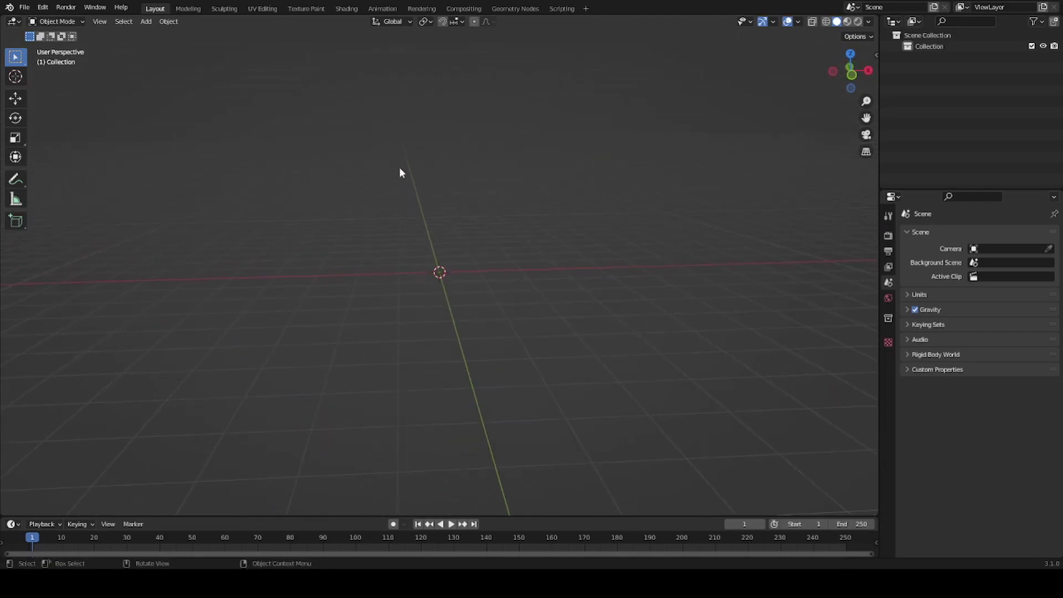
mouse_move(381, 166)
middle_mouse_down()
mouse_move(451, 349)
mouse_move(550, 318)
mouse_move(539, 383)
middle_mouse_up()
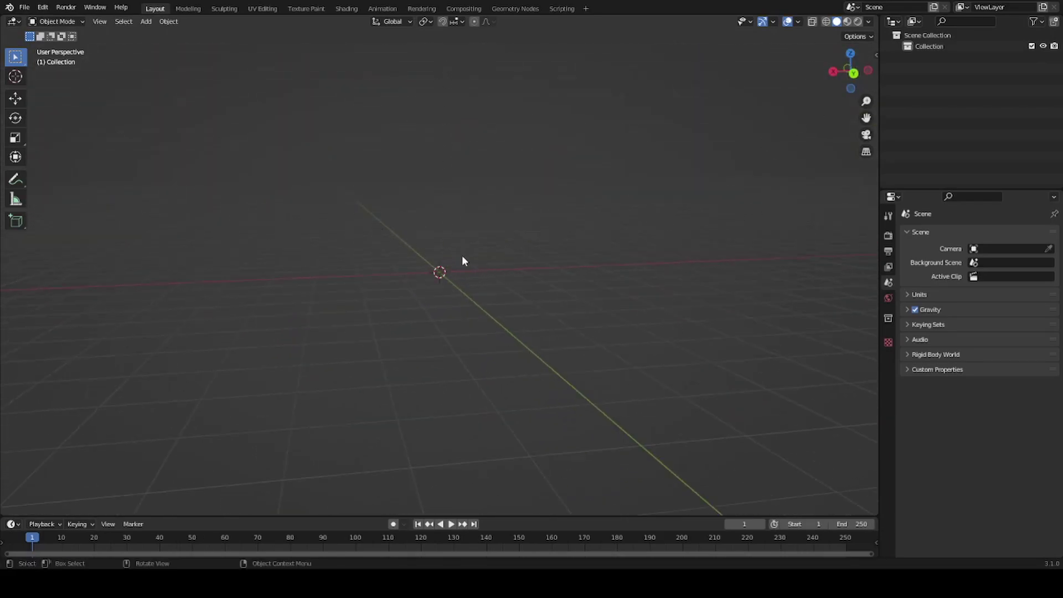
middle_click_drag(463, 261, 441, 308)
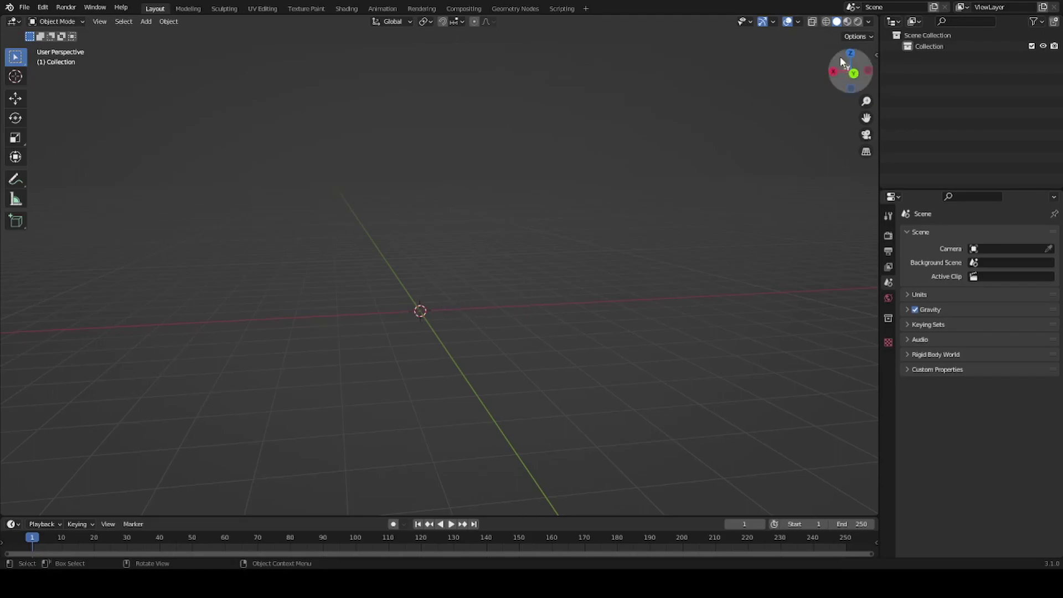
mouse_move(765, 139)
middle_mouse_down()
mouse_move(661, 202)
mouse_move(776, 144)
middle_mouse_up()
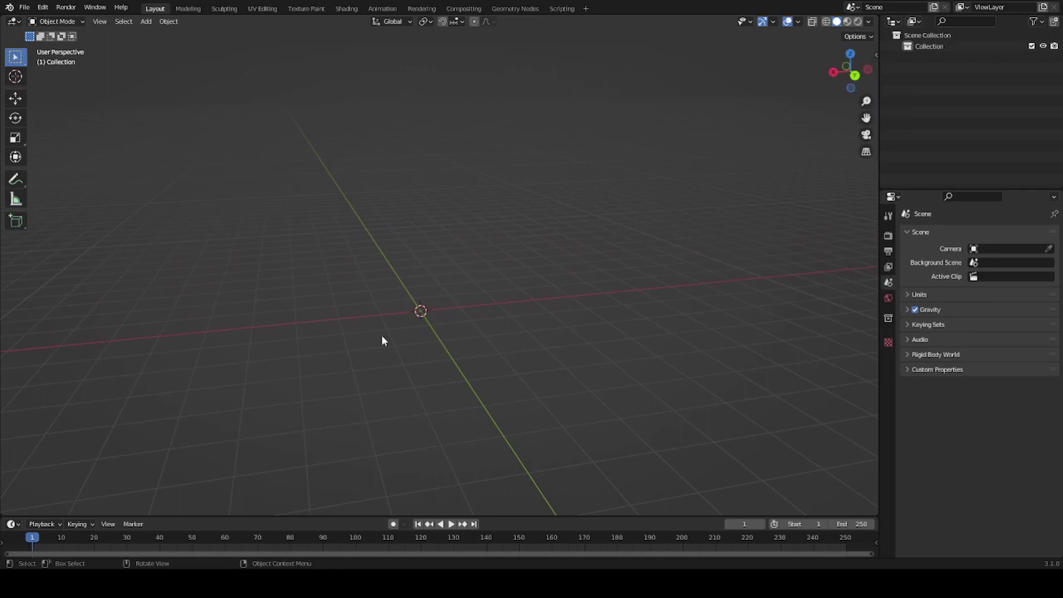
middle_click_drag(381, 335, 498, 302)
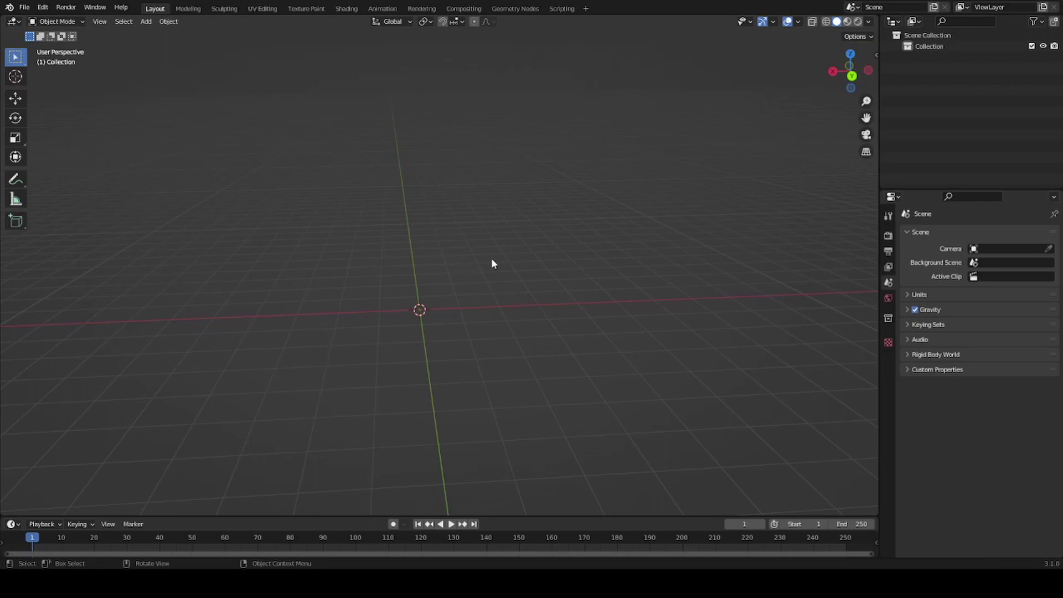
middle_click_drag(491, 259, 487, 283)
mouse_move(403, 308)
middle_mouse_down()
mouse_move(497, 290)
mouse_move(247, 315)
middle_mouse_up()
mouse_move(558, 302)
middle_mouse_down()
mouse_move(451, 323)
mouse_move(475, 323)
middle_mouse_up()
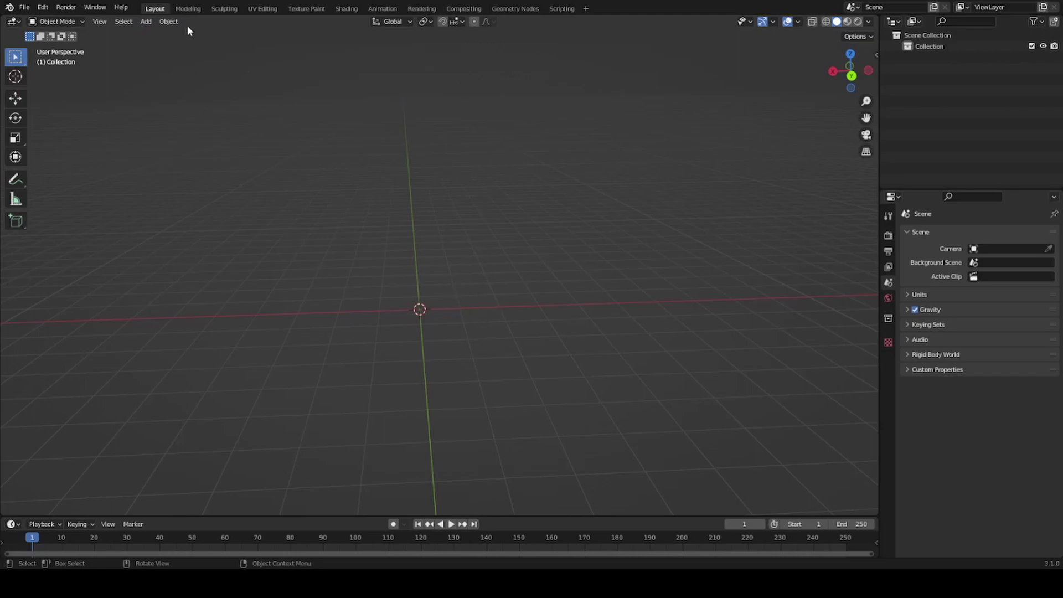
Bring up the Add menu with Shift+A to reach the Mesh primitives.
left_click(168, 23)
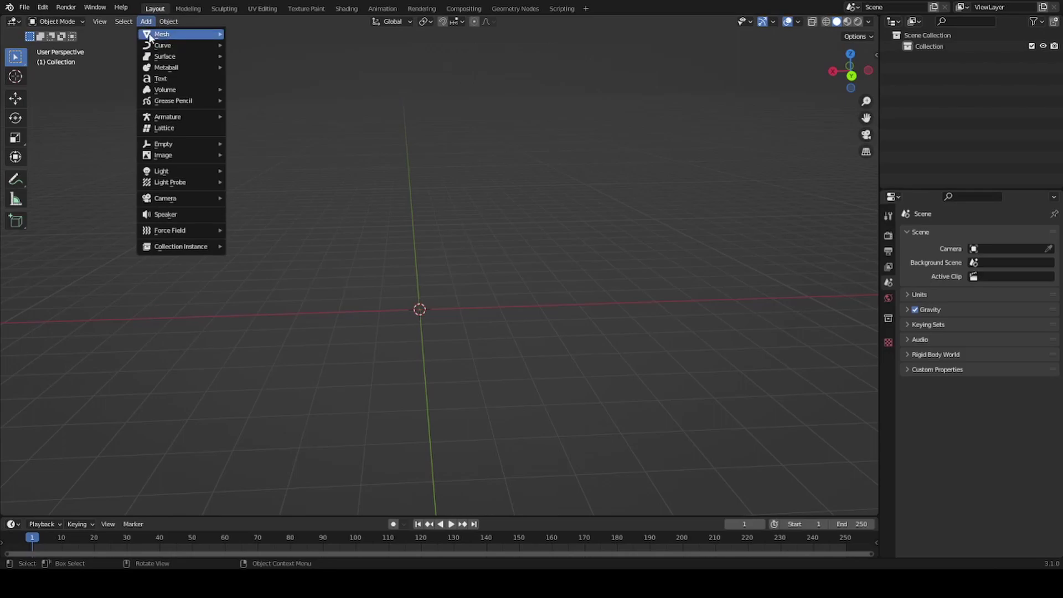
mouse_move(161, 34)
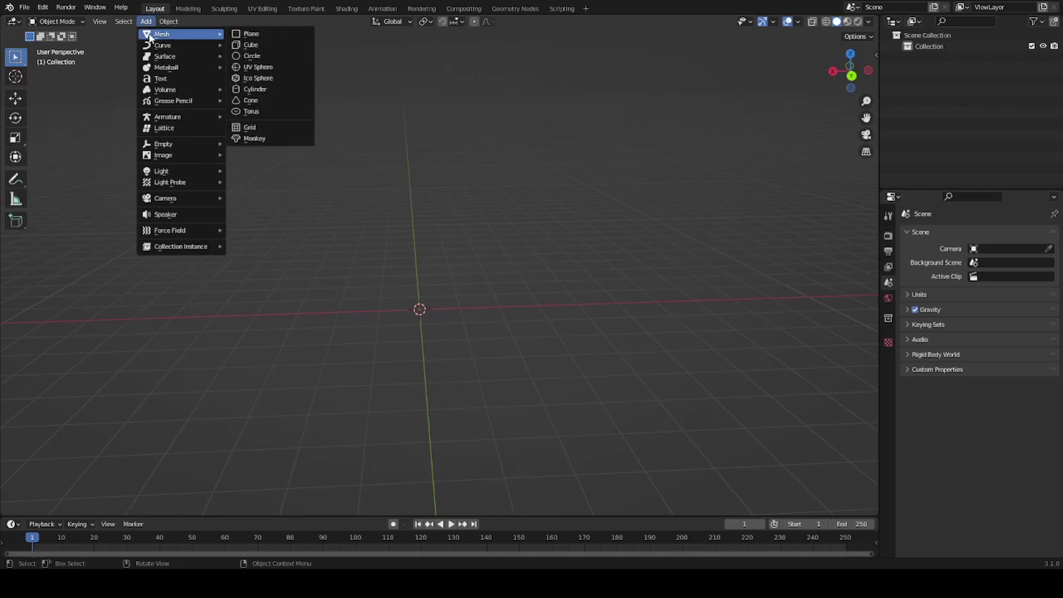
middle_click_drag(452, 271, 444, 271)
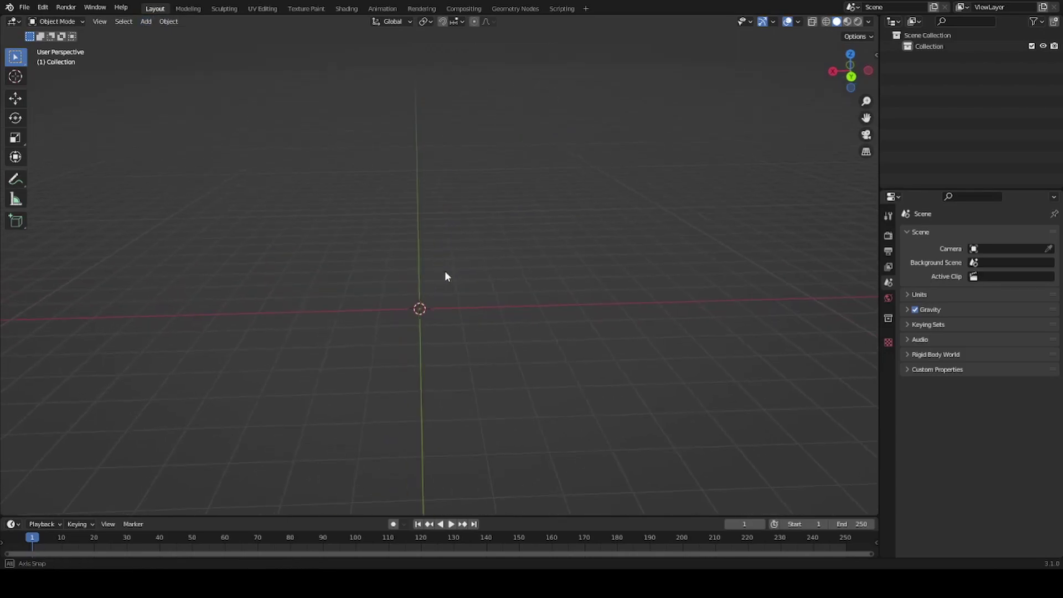
key("shift+a")
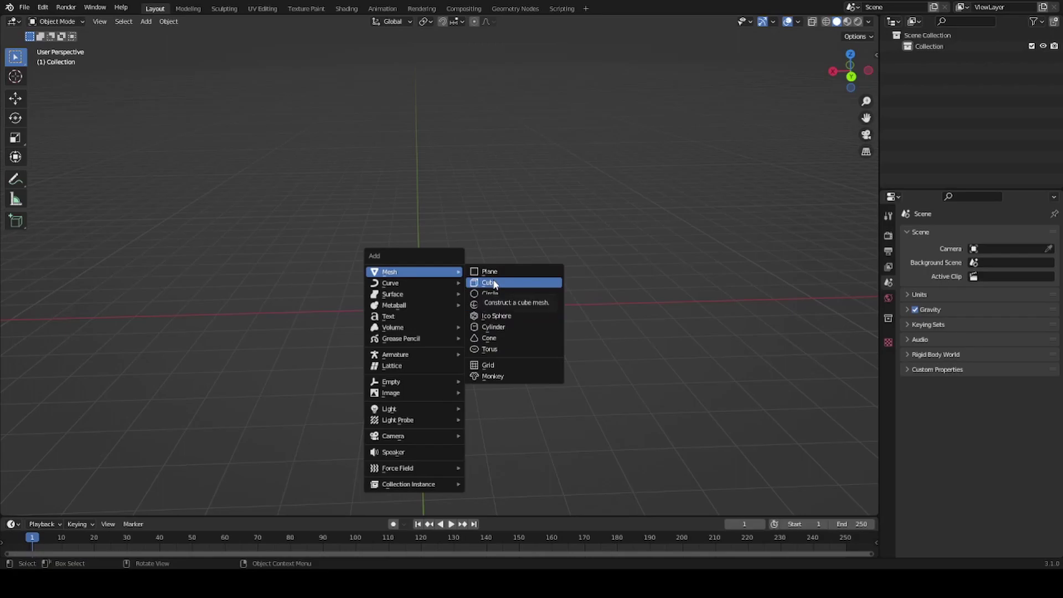
Add a plane at the origin and toggle it through Edit Mode with all geometry selected.
left_click(507, 271)
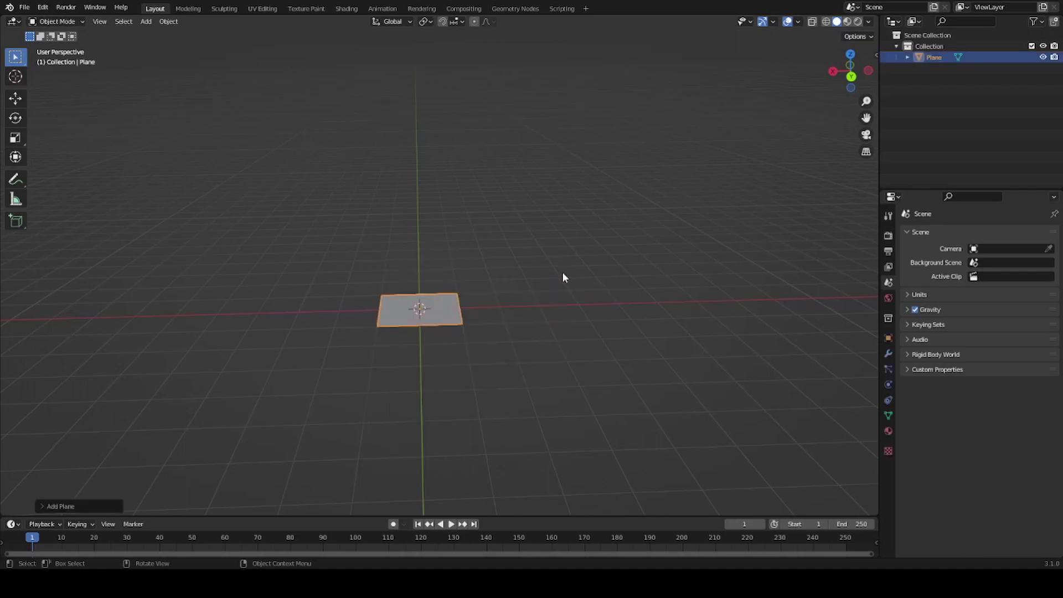
mouse_move(562, 278)
middle_mouse_down()
mouse_move(470, 358)
mouse_move(477, 318)
mouse_move(362, 284)
middle_mouse_up()
scroll(427, 334, "up", 3)
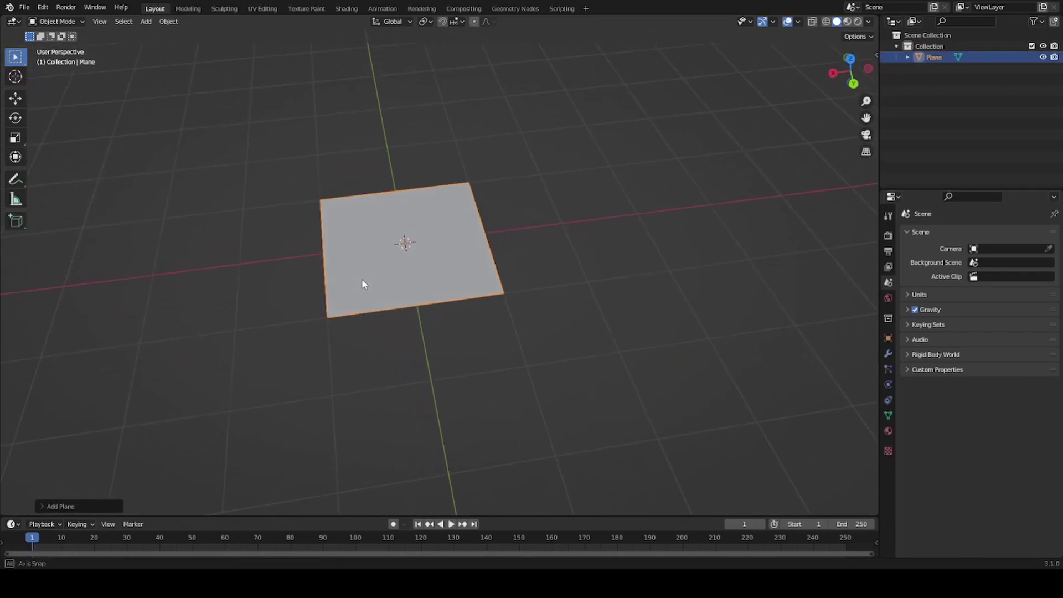
key("Tab")
left_click_drag(220, 93, 607, 386)
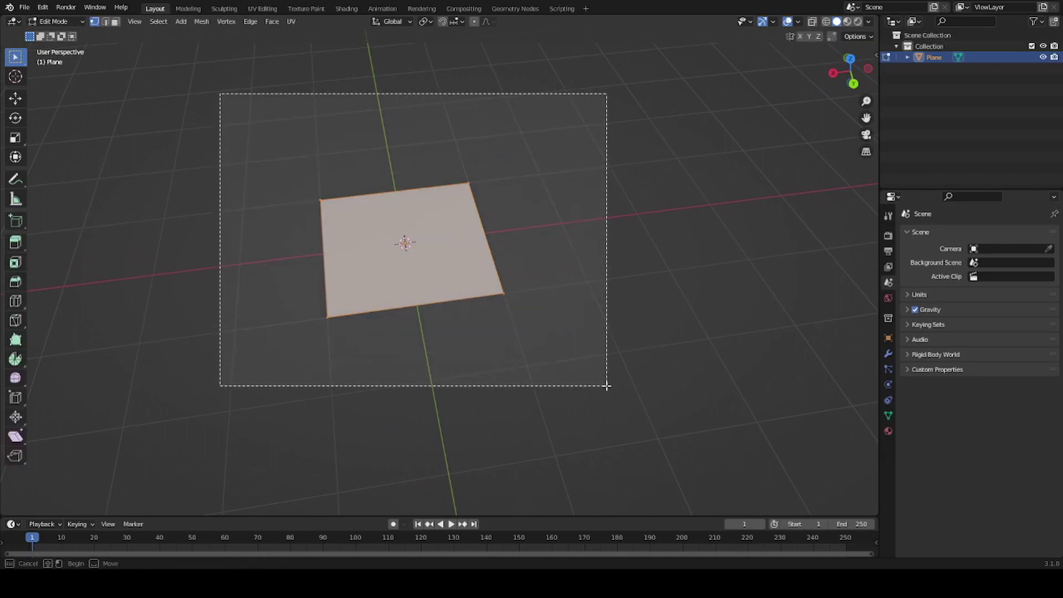
middle_click_drag(485, 288, 447, 316)
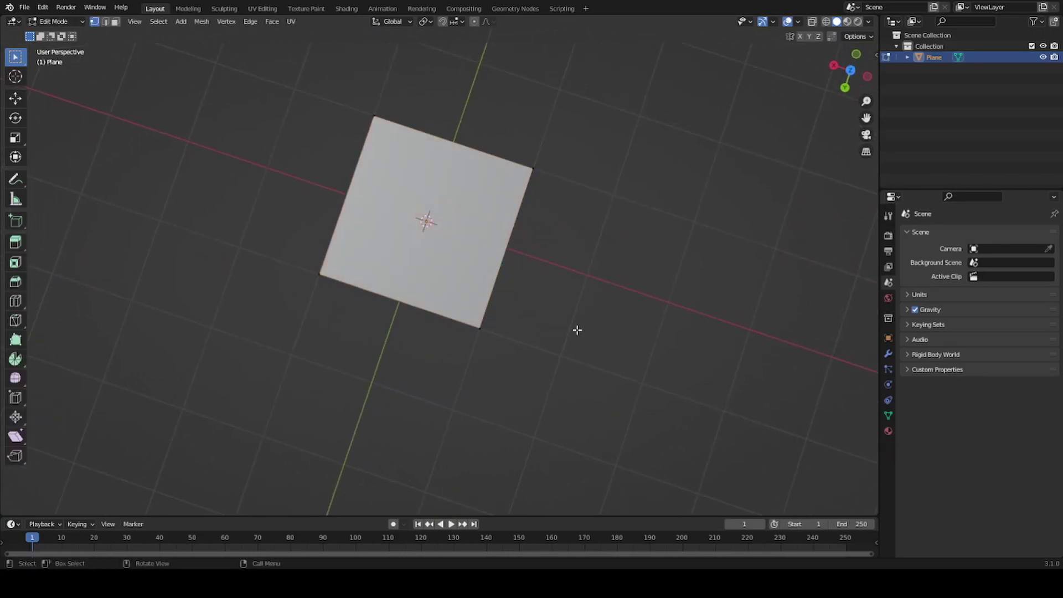
mouse_move(578, 330)
middle_mouse_down()
mouse_move(371, 292)
mouse_move(417, 250)
middle_mouse_up()
key("Tab")
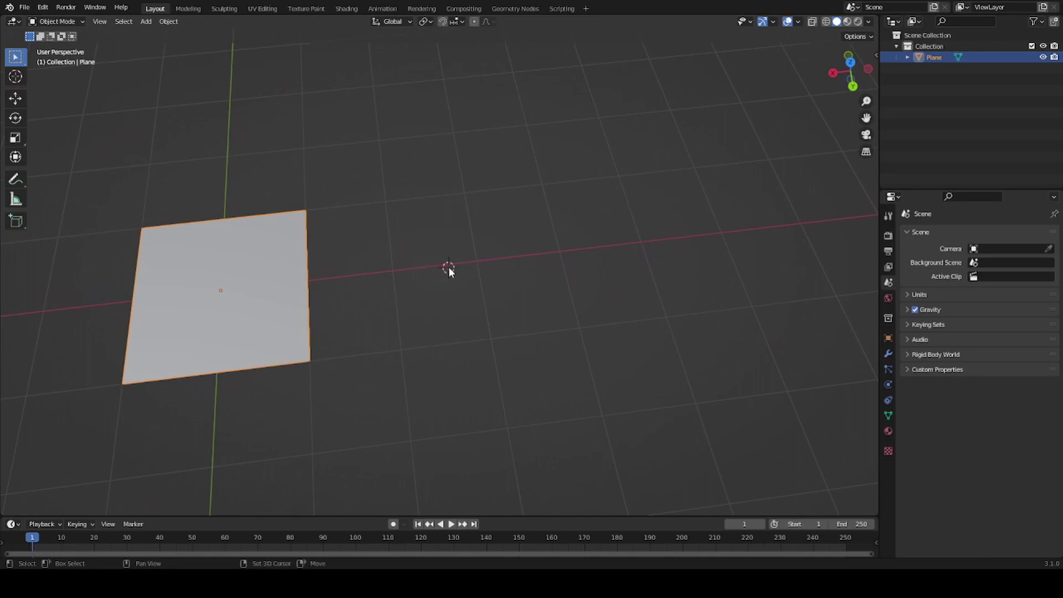
Add a cube beside the plane and view both from above.
key("shift+a")
left_click(515, 280)
scroll(488, 295, "down", 2)
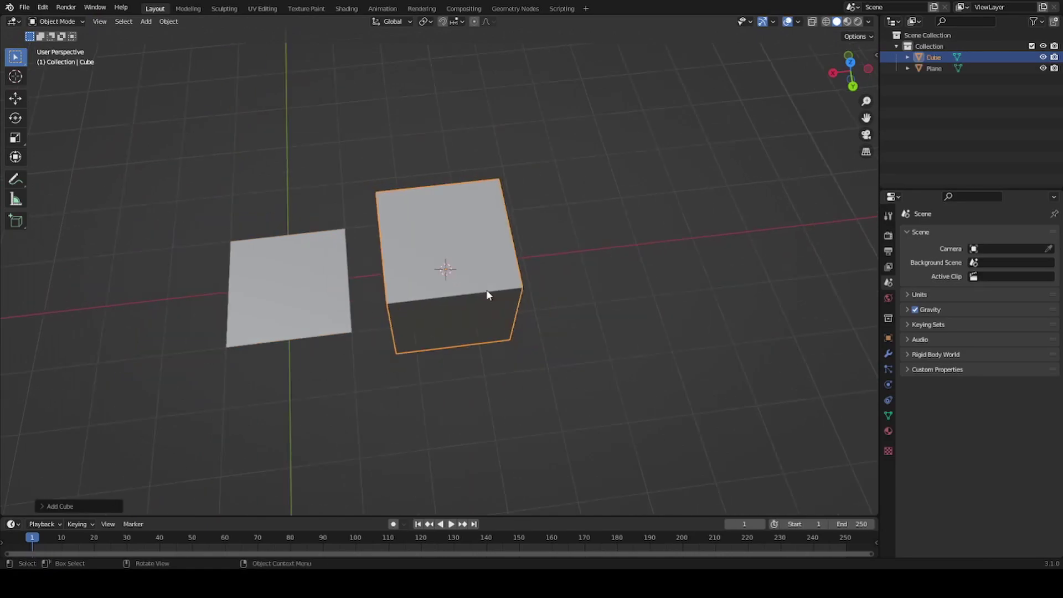
mouse_move(487, 294)
middle_mouse_down()
mouse_move(339, 258)
mouse_move(284, 308)
middle_mouse_up()
mouse_move(410, 268)
middle_mouse_down()
mouse_move(560, 288)
mouse_move(386, 273)
mouse_move(446, 273)
mouse_move(430, 360)
mouse_move(418, 239)
mouse_move(535, 303)
mouse_move(505, 320)
mouse_move(462, 278)
middle_mouse_up()
Select the cube's front-face and left-face corner vertices in Edit Mode, then return to Object Mode.
key("Tab")
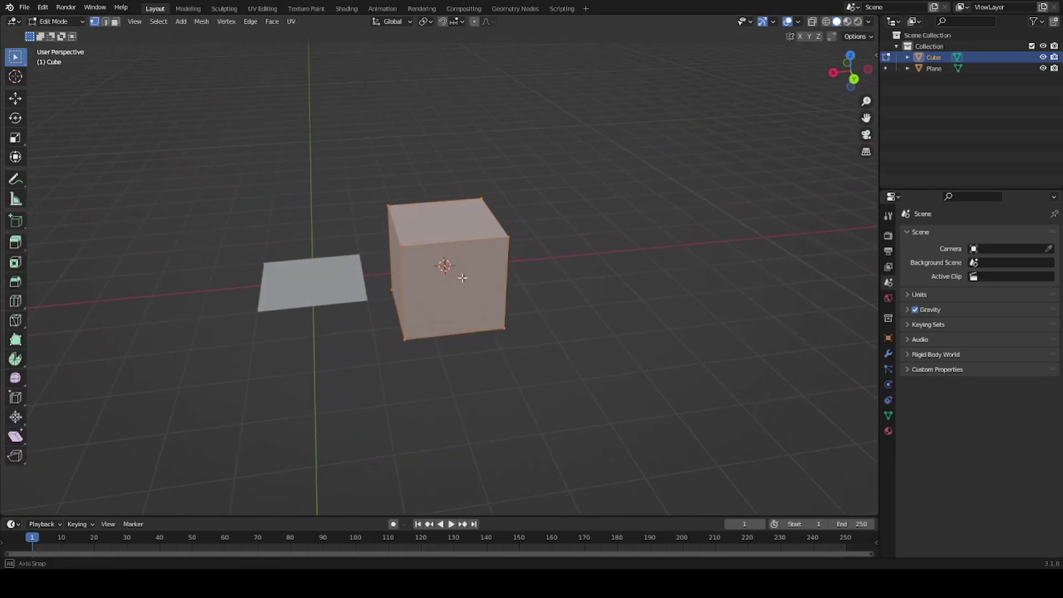
left_click(403, 247)
left_click(519, 253, "shift")
left_click(522, 332, "shift")
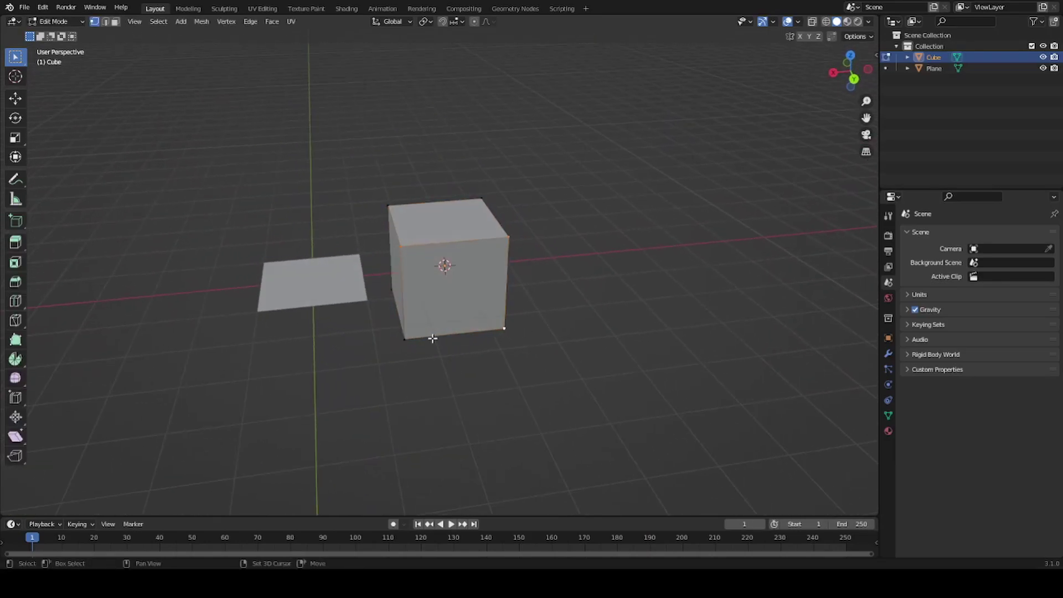
left_click(433, 338, "shift")
mouse_move(433, 338)
middle_mouse_down()
mouse_move(532, 318)
mouse_move(436, 291)
middle_mouse_up()
mouse_move(514, 272)
middle_mouse_down()
mouse_move(477, 277)
mouse_move(514, 226)
middle_mouse_up()
left_click(513, 226, "shift")
left_click(410, 328, "shift")
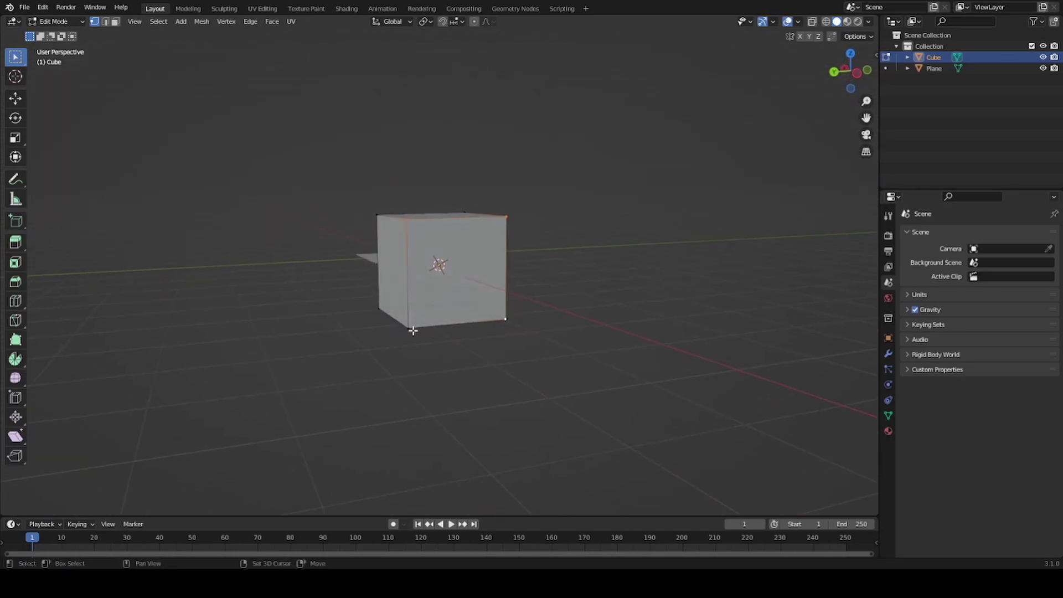
mouse_move(408, 330)
middle_mouse_down()
mouse_move(640, 315)
mouse_move(588, 286)
middle_mouse_up()
key("Tab")
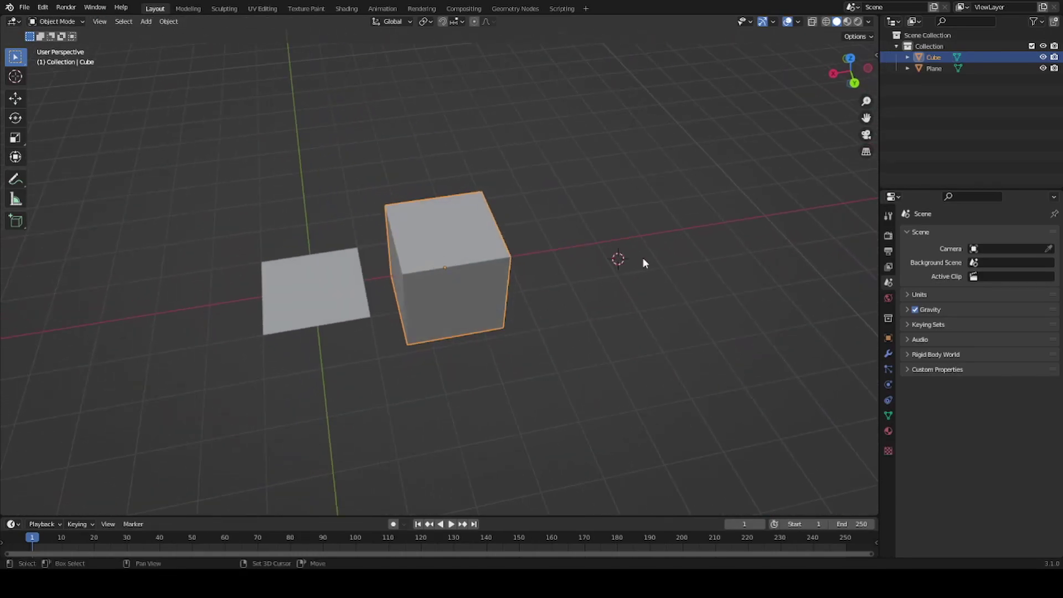
Add a circle mesh beside the cube and centre it in a top-down view.
key("shift+a")
left_click(745, 281)
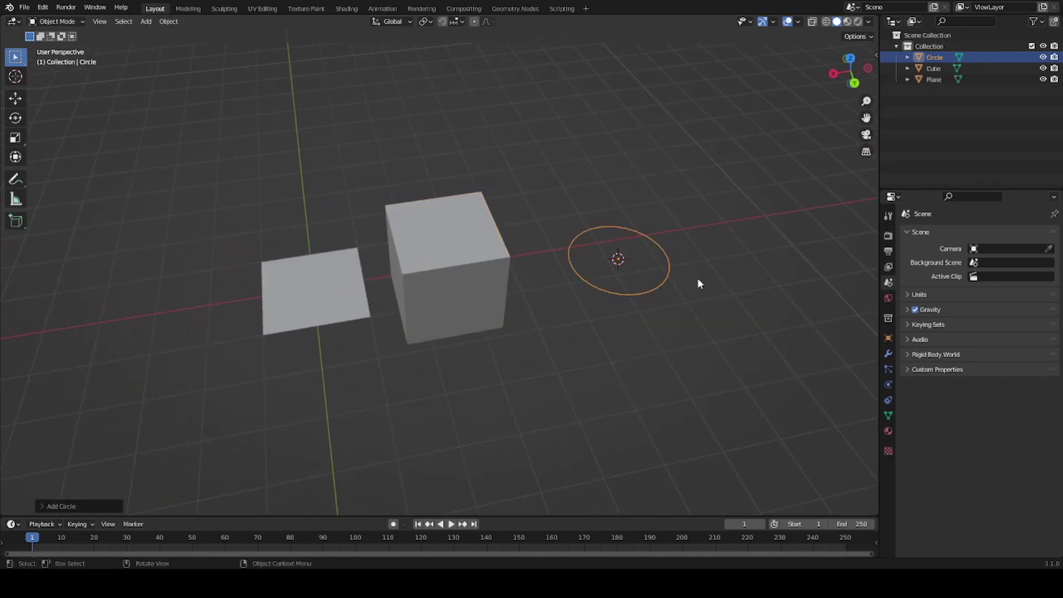
mouse_move(698, 278)
middle_mouse_down()
mouse_move(563, 268)
mouse_move(543, 338)
mouse_move(575, 349)
mouse_move(564, 284)
middle_mouse_up()
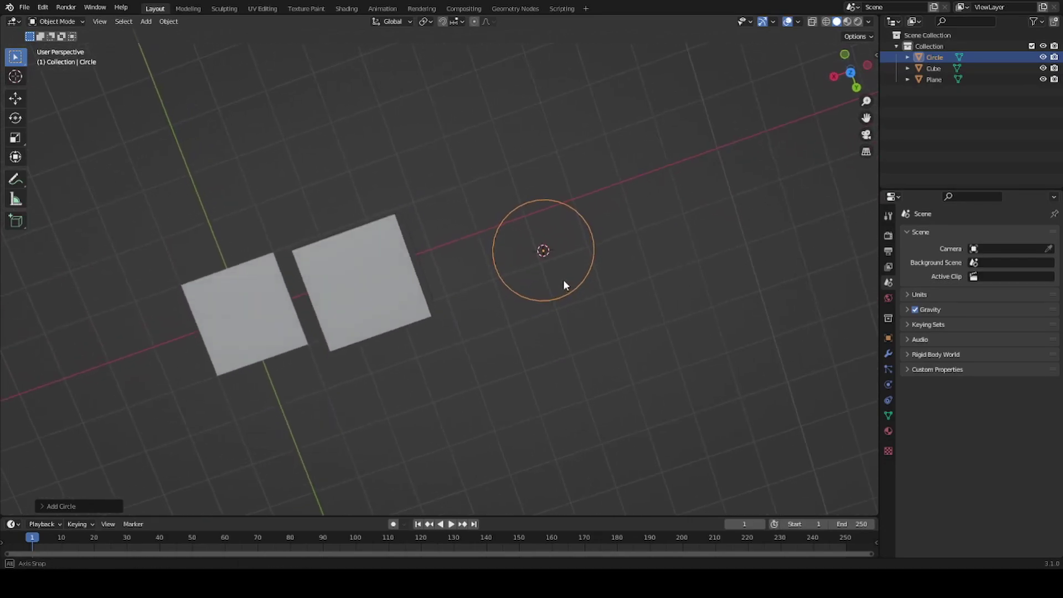
scroll(610, 272, "up", 3)
middle_click_drag(670, 266, 465, 328, "shift")
Select all the circle's vertices in Edit Mode and fill them into a solid disc.
key("Tab")
left_click_drag(223, 153, 607, 453)
left_click_drag(556, 441, 557, 441)
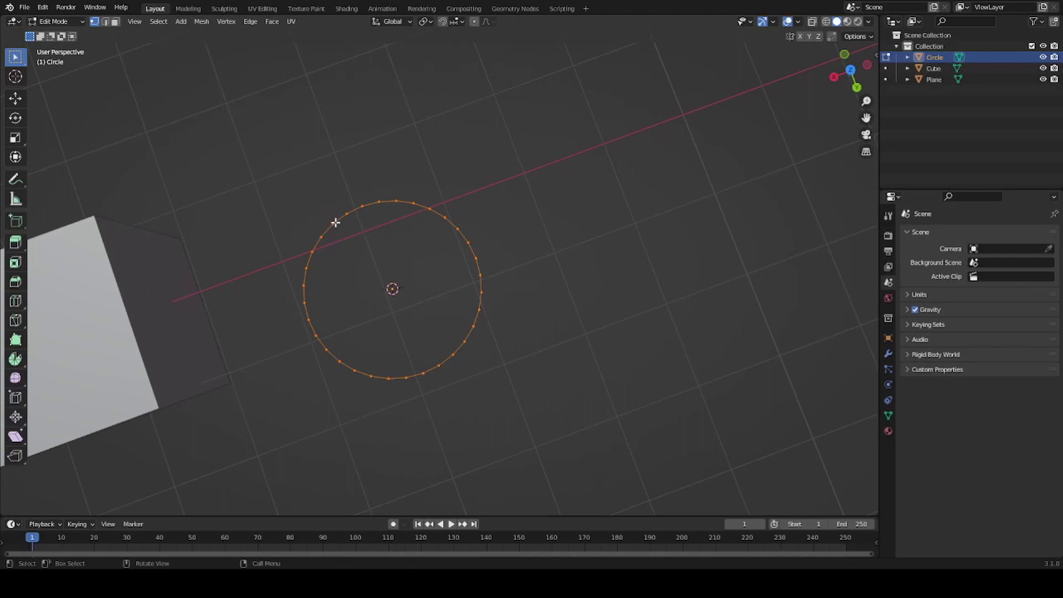
mouse_move(370, 193)
middle_mouse_down()
mouse_move(397, 316)
mouse_move(447, 344)
middle_mouse_up()
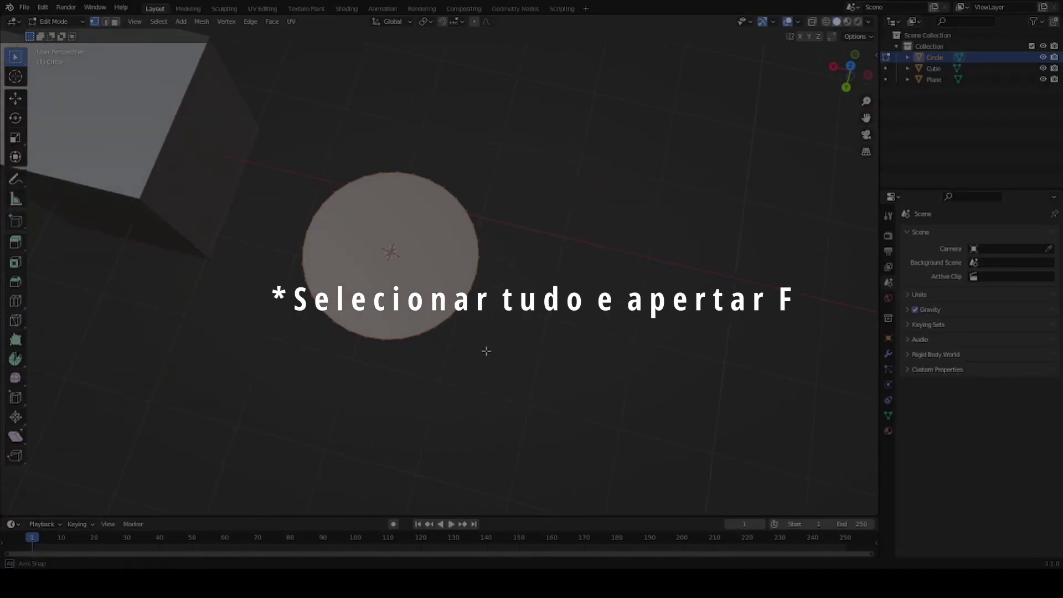
middle_click_drag(473, 300, 529, 244)
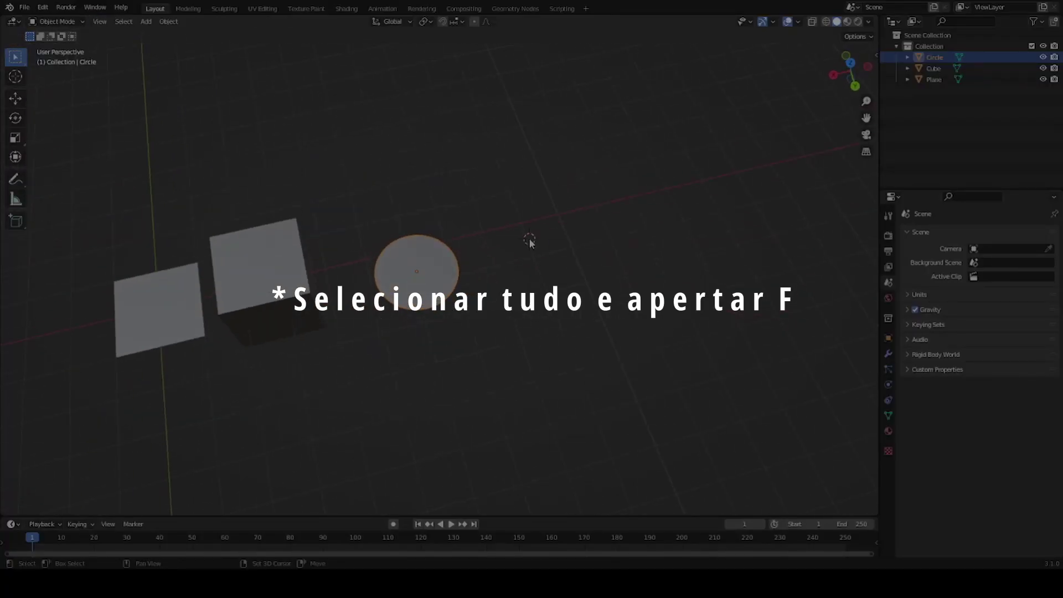
key("shift+a")
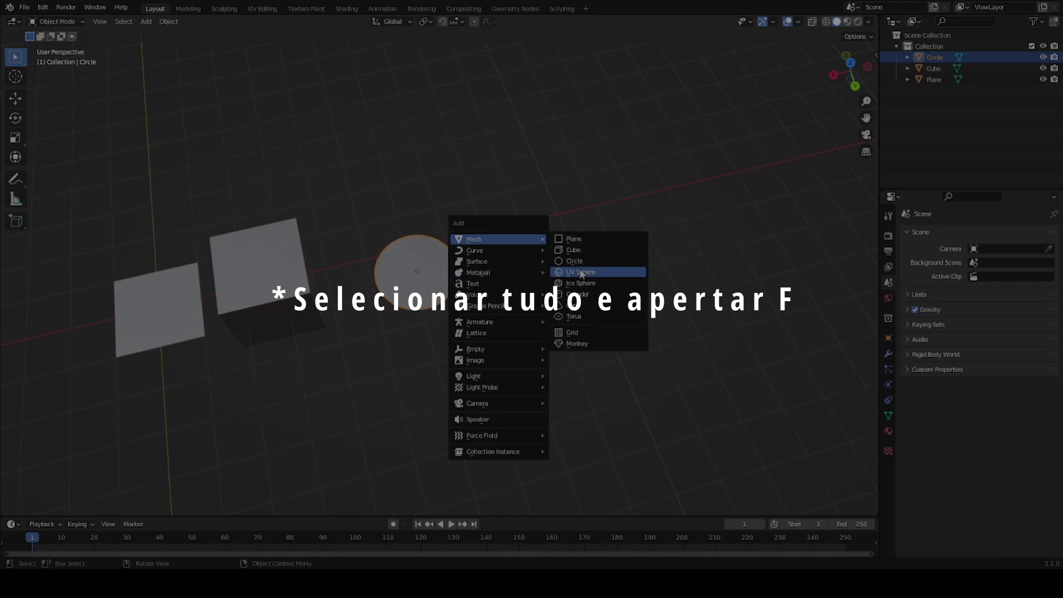
Add a UV sphere and frame all objects with the sphere left of centre.
left_click(581, 272)
middle_click_drag(607, 304, 553, 256)
scroll(609, 266, "up", 3)
mouse_move(665, 275)
middle_mouse_down("shift")
mouse_move(397, 310)
mouse_move(450, 320)
middle_mouse_up("shift")
mouse_move(529, 297)
middle_mouse_down()
mouse_move(508, 371)
mouse_move(510, 301)
middle_mouse_up()
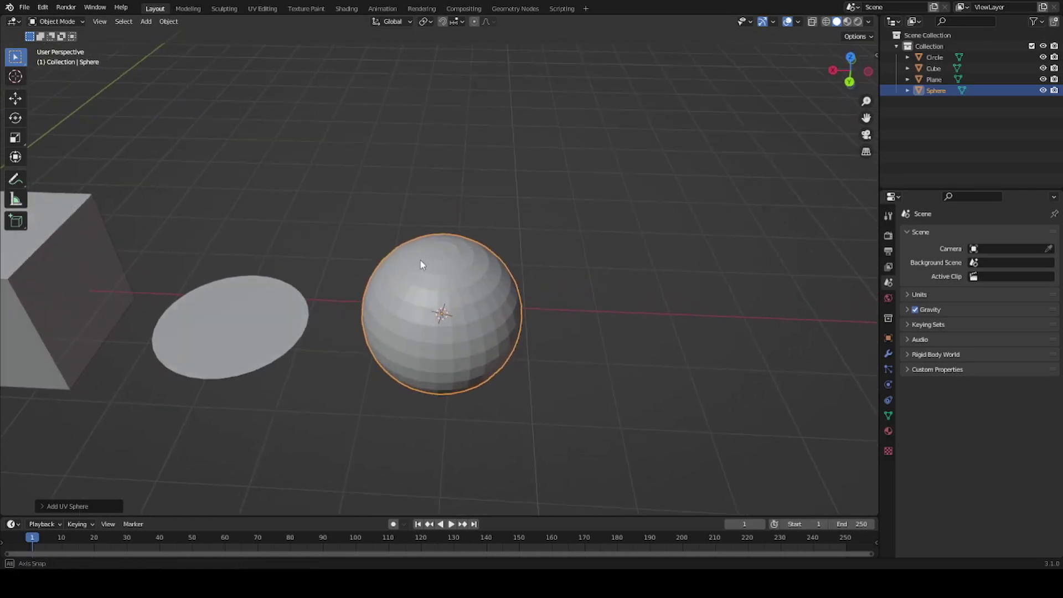
key("Home")
mouse_move(489, 275)
middle_mouse_down("shift")
mouse_move(501, 265)
mouse_move(274, 274)
mouse_move(261, 314)
mouse_move(304, 304)
middle_mouse_up("shift")
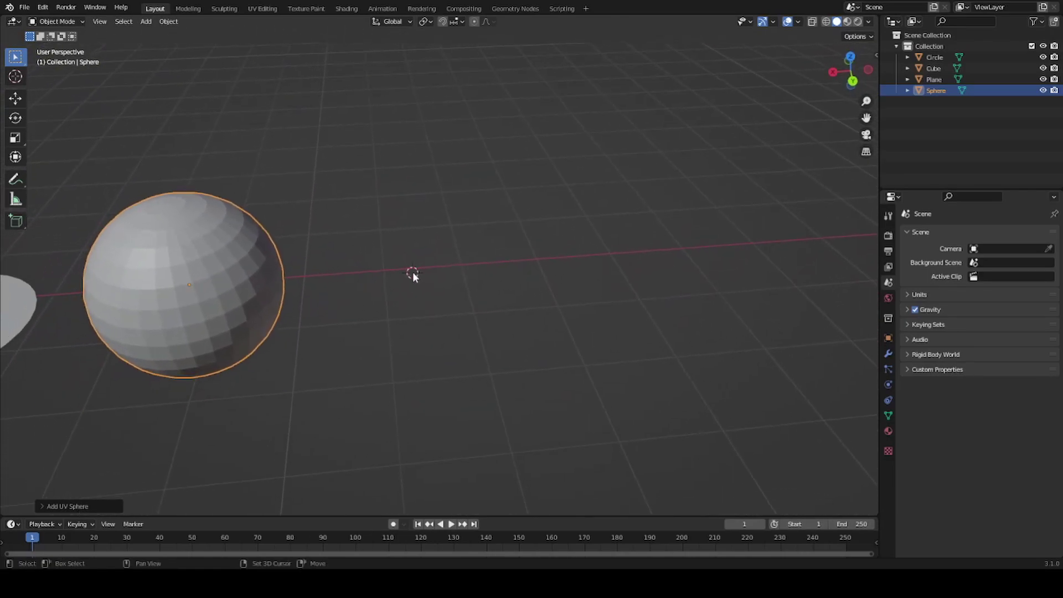
Add a cylinder to the scene.
key("shift+a")
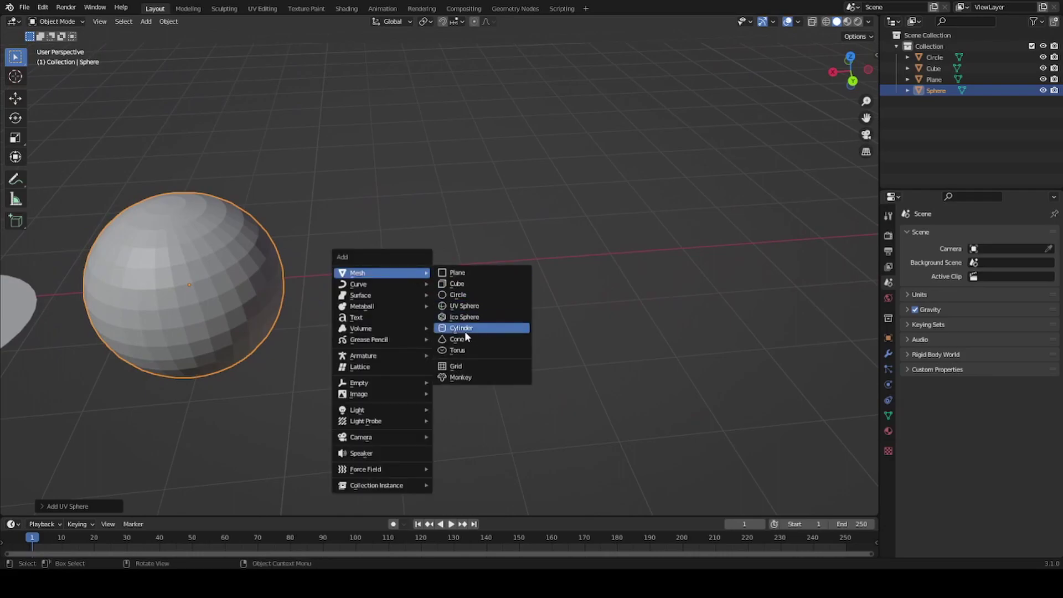
left_click(464, 330)
scroll(464, 331, "down", 3)
key("shift+a")
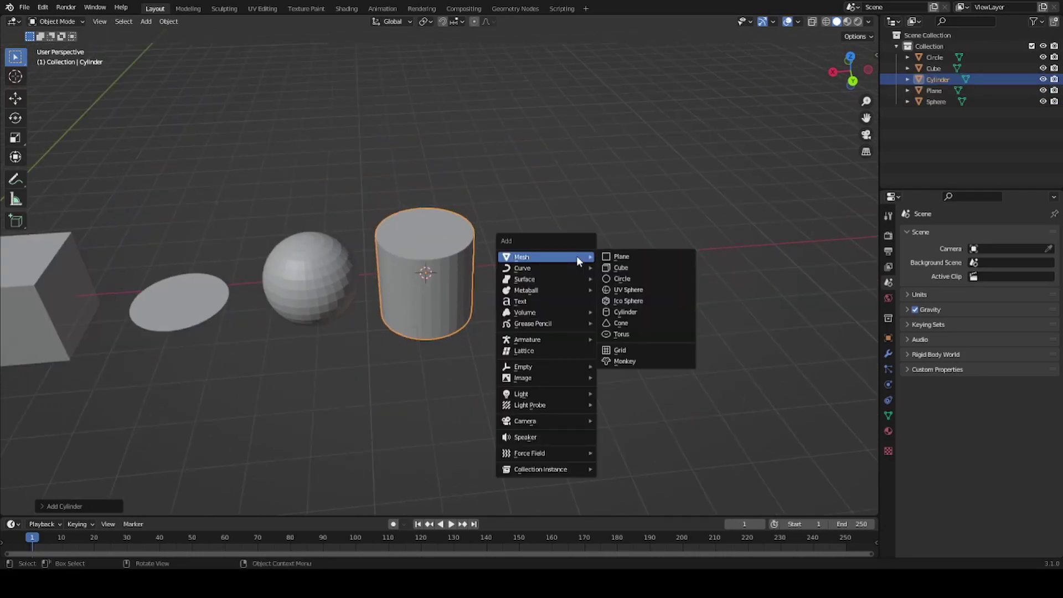
key("Escape")
Add a cone and a torus to the right of the cylinder at the 3D cursor.
right_click(577, 256, "shift")
key("shift+a")
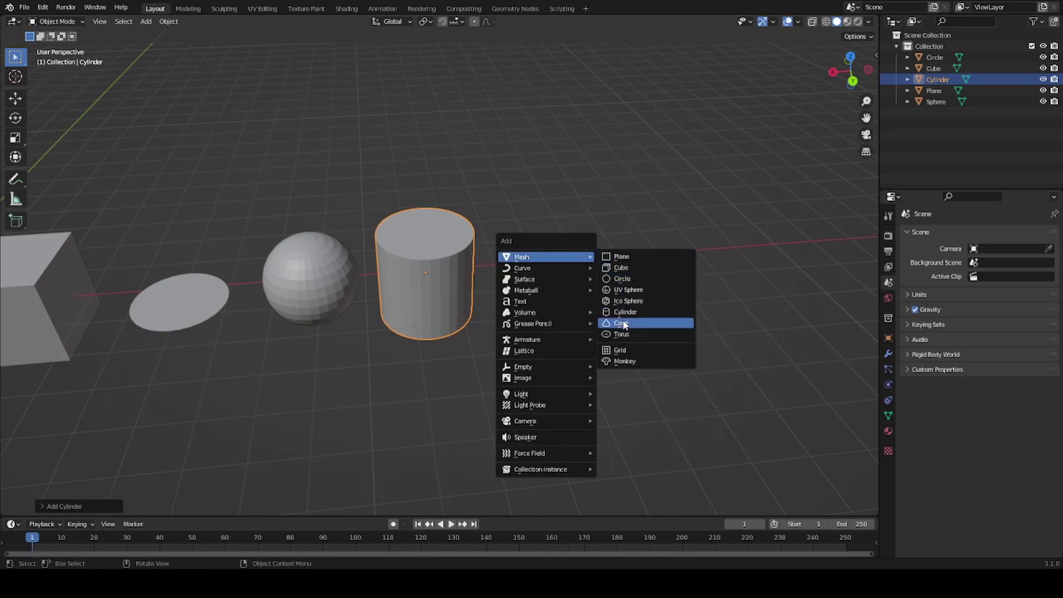
left_click(623, 323)
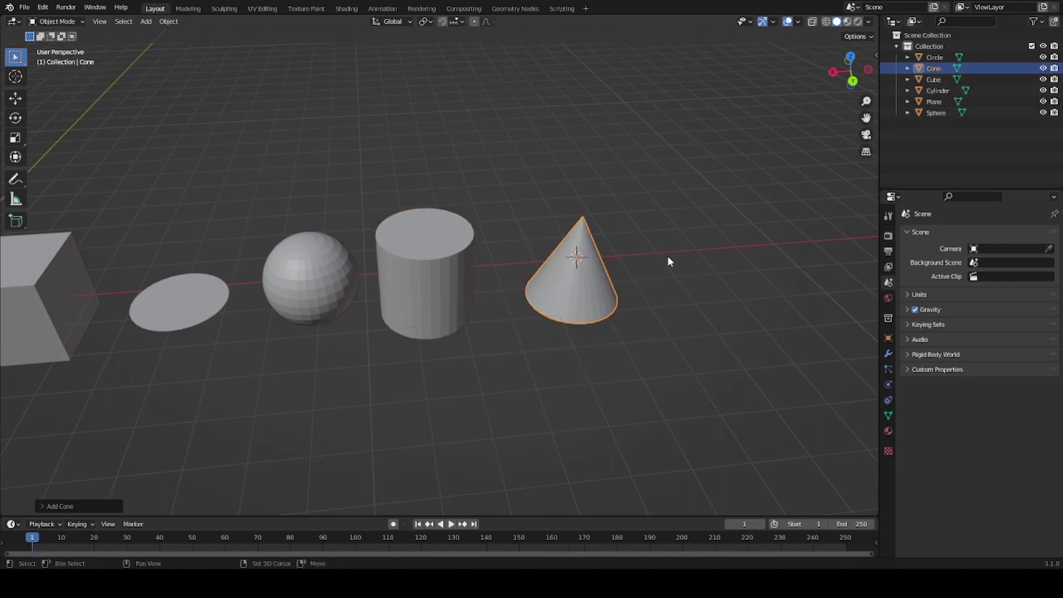
key("shift+a")
left_click(771, 336)
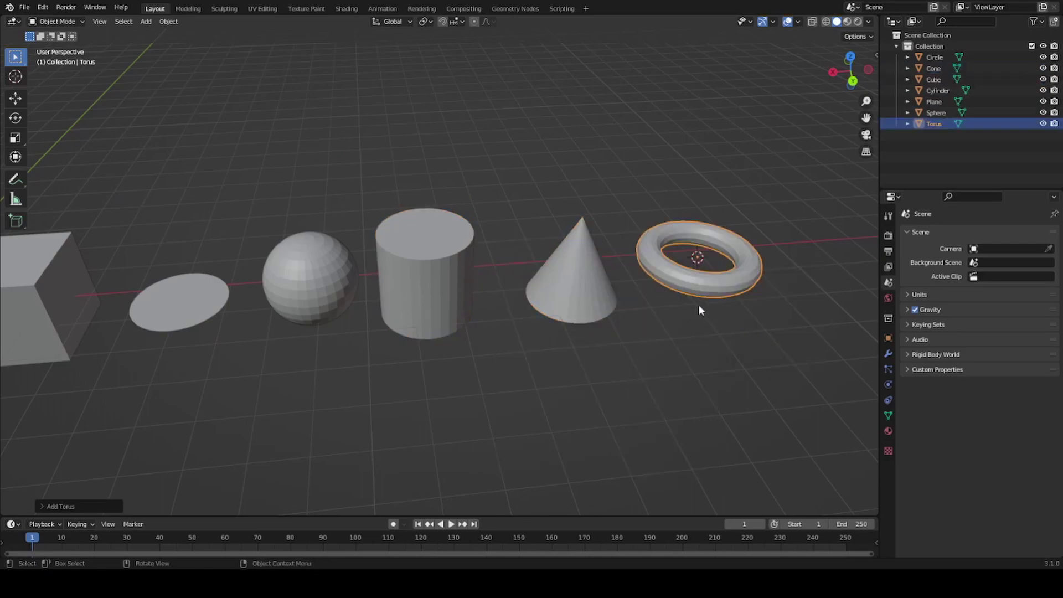
middle_click_drag(699, 305, 544, 277, "shift")
Move the 3D cursor to a new spot and add a Suzanne monkey head.
right_click(531, 267, "shift")
key("shift+a")
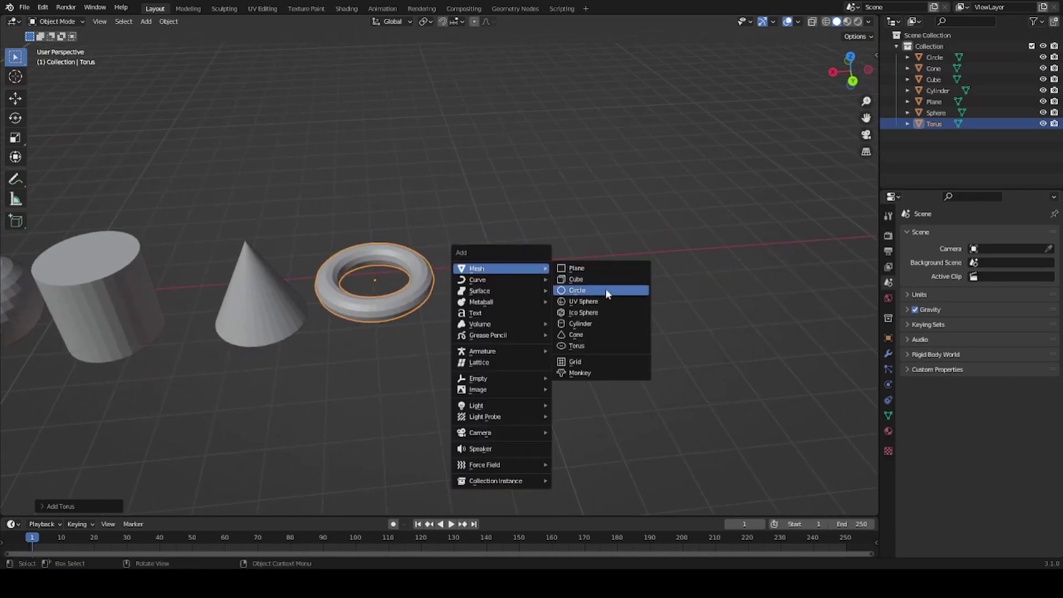
left_click(590, 372)
mouse_move(591, 371)
middle_mouse_down()
mouse_move(581, 258)
mouse_move(743, 287)
mouse_move(536, 207)
mouse_move(357, 202)
mouse_move(360, 190)
mouse_move(435, 263)
mouse_move(422, 224)
mouse_move(394, 263)
mouse_move(422, 211)
mouse_move(536, 304)
mouse_move(370, 179)
mouse_move(463, 257)
mouse_move(485, 246)
middle_mouse_up()
Put Suzanne in Edit Mode and zoom in on her head from the front.
key("Tab")
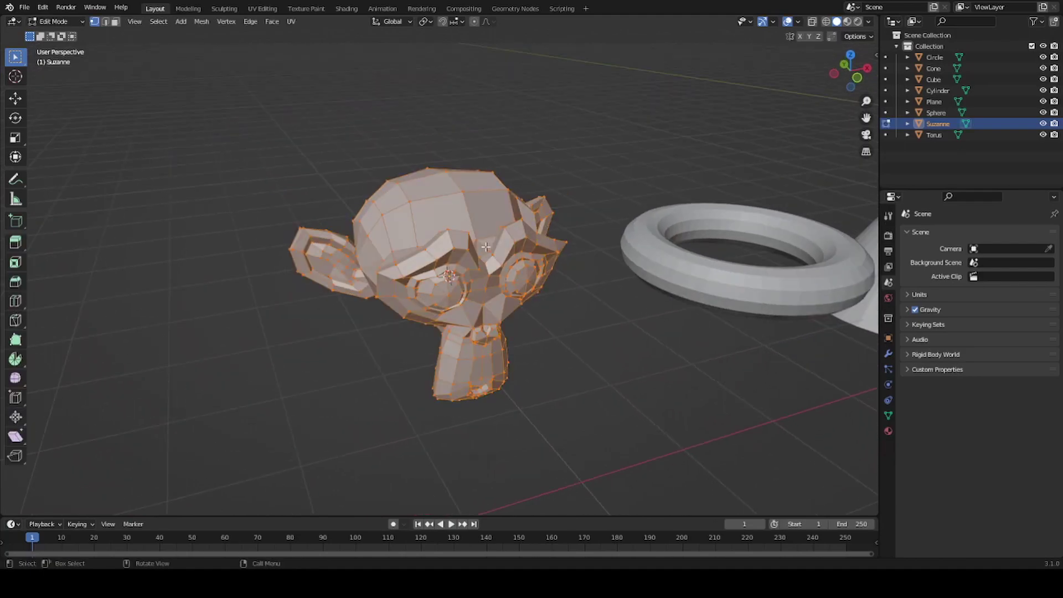
key("Tab")
key("Tab")
key("Tab")
key("Tab")
key("Tab")
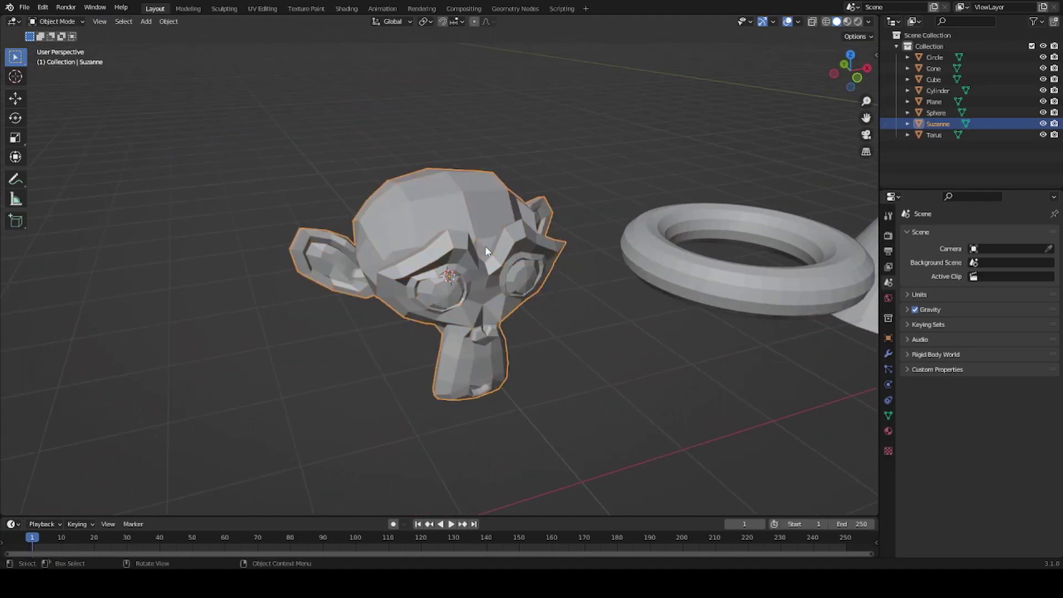
mouse_move(485, 246)
middle_mouse_down()
mouse_move(544, 275)
mouse_move(429, 346)
mouse_move(415, 406)
mouse_move(501, 370)
mouse_move(572, 301)
mouse_move(466, 388)
mouse_move(532, 310)
mouse_move(575, 283)
mouse_move(693, 288)
mouse_move(674, 348)
mouse_move(696, 282)
mouse_move(589, 328)
mouse_move(603, 239)
middle_mouse_up()
key("Tab")
key("alt+a")
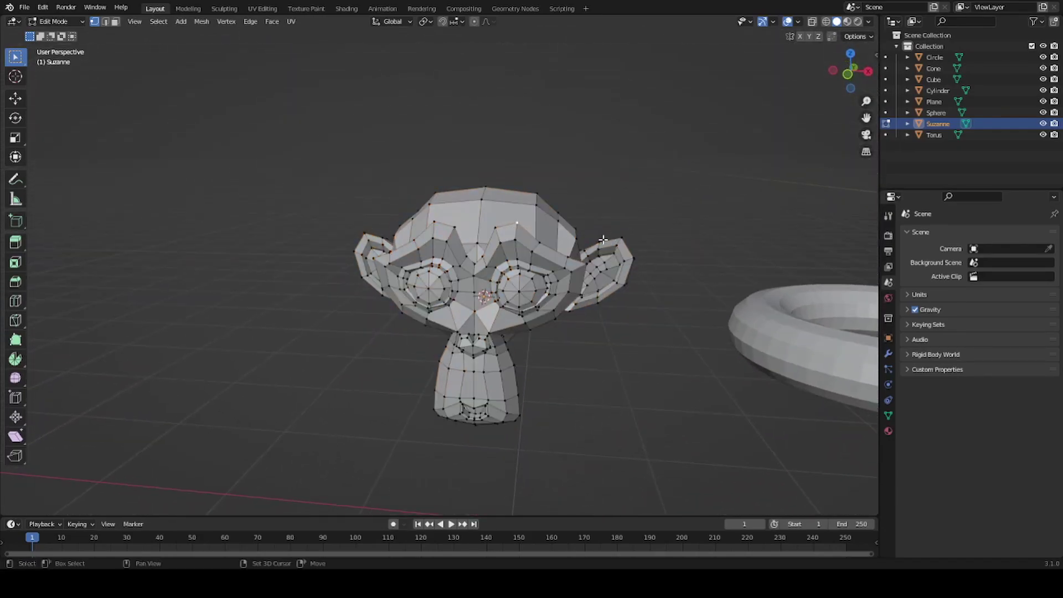
scroll(603, 239, "up", 2)
scroll(603, 239, "up", 2)
Pull several top-of-head vertices upward and outward into a jagged spike.
left_click(477, 218)
key("g")
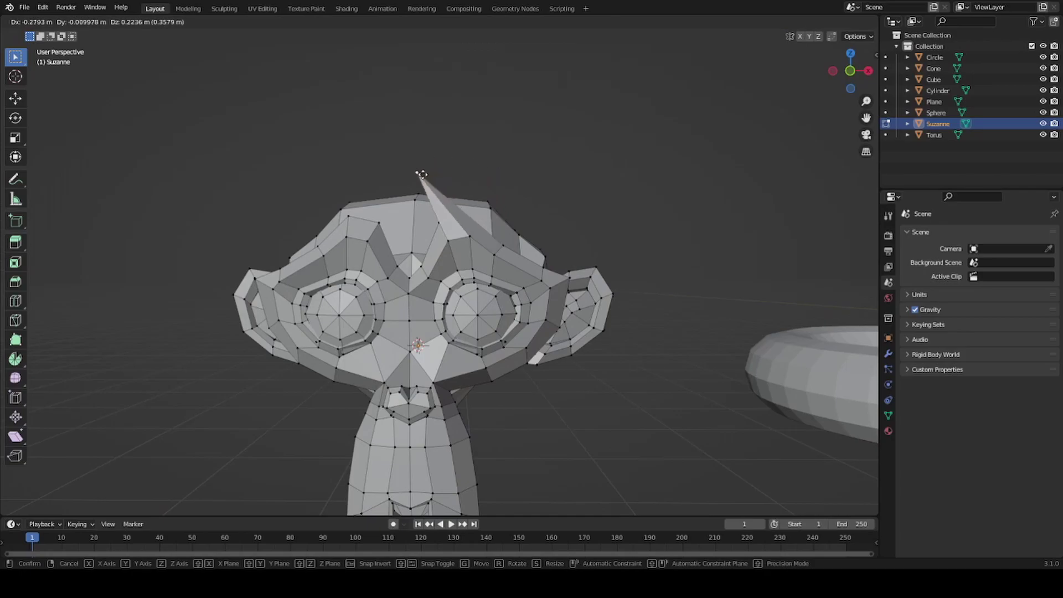
left_click(494, 164)
key("g")
left_click(457, 172)
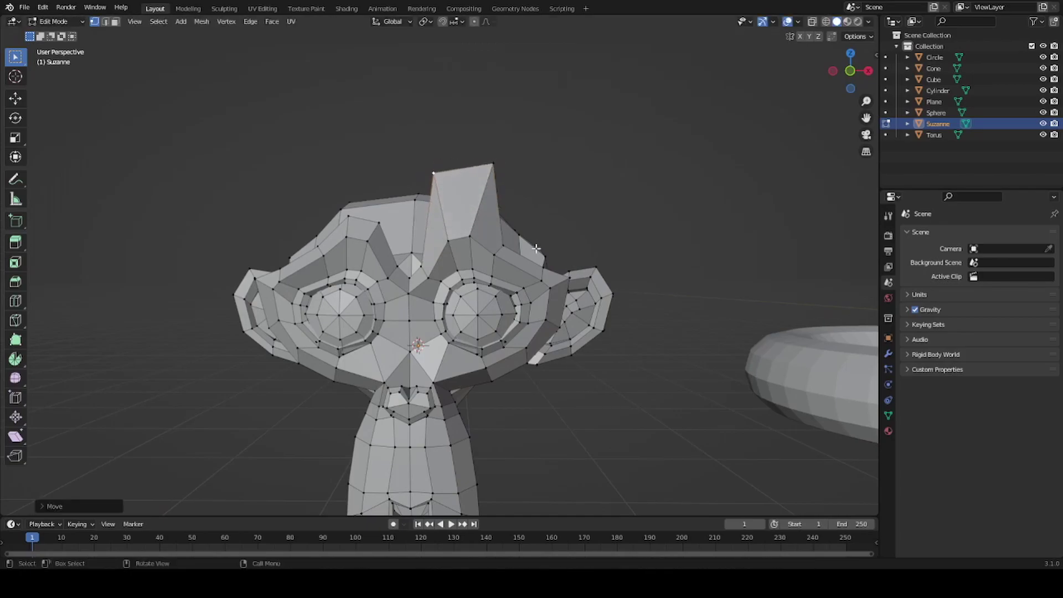
key("g")
left_click(554, 181)
key("g")
left_click(591, 205)
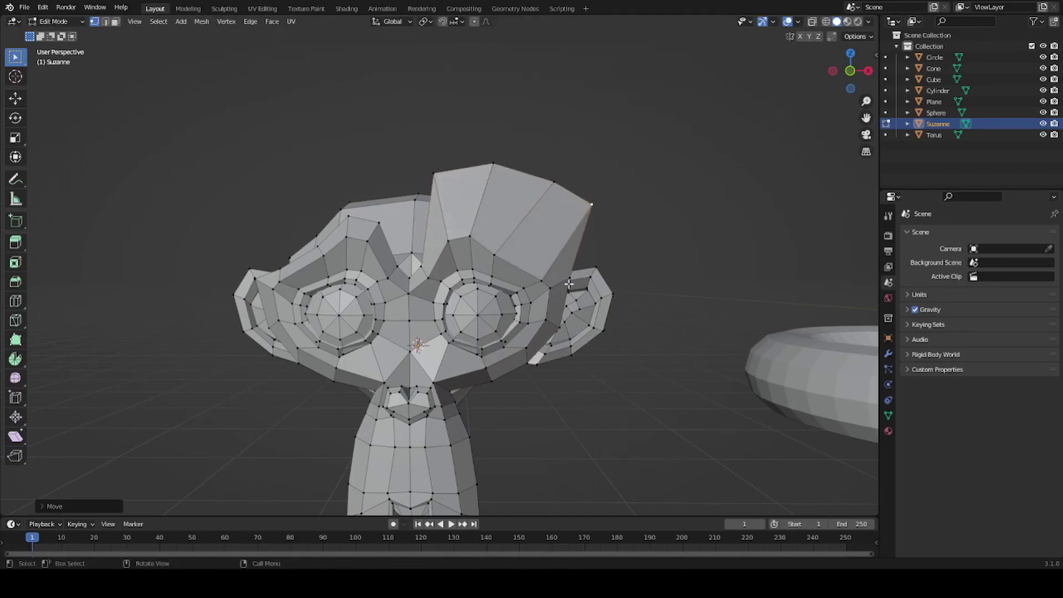
Drag an ear vertex out to the head's top panel and slide another vertex.
left_click(570, 284)
key("g")
key("Escape")
key("g")
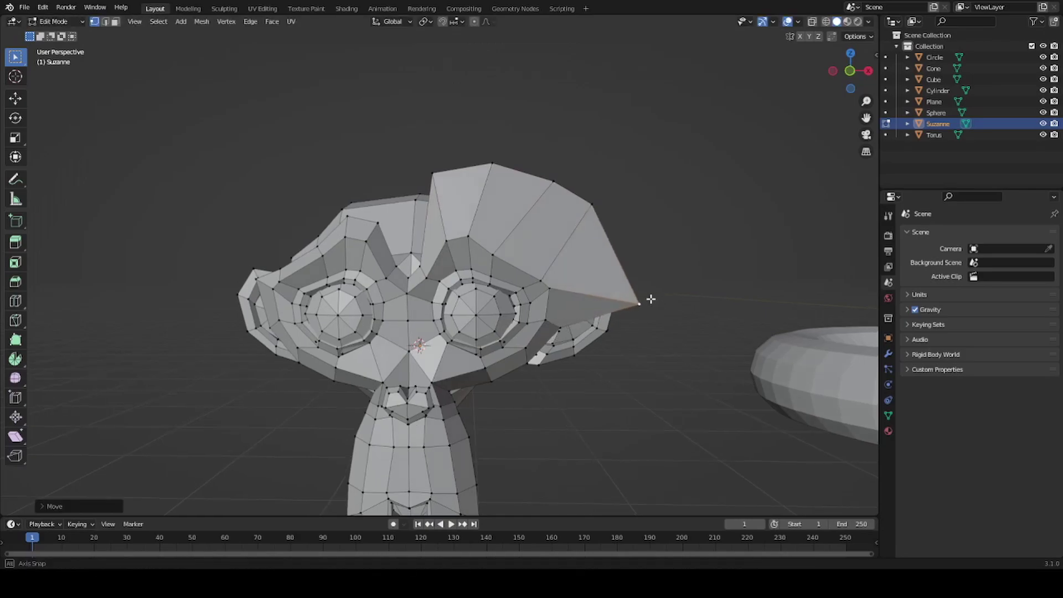
left_click(646, 297)
mouse_move(646, 297)
middle_mouse_down()
mouse_move(473, 255)
mouse_move(536, 283)
mouse_move(586, 238)
middle_mouse_up()
key("g")
key("g")
left_click(490, 256)
mouse_move(461, 238)
middle_mouse_down()
mouse_move(468, 268)
mouse_move(443, 270)
mouse_move(494, 327)
mouse_move(396, 254)
mouse_move(475, 253)
middle_mouse_up()
Extrude a top-of-head face outward and move it out into a long strip.
left_click(464, 267)
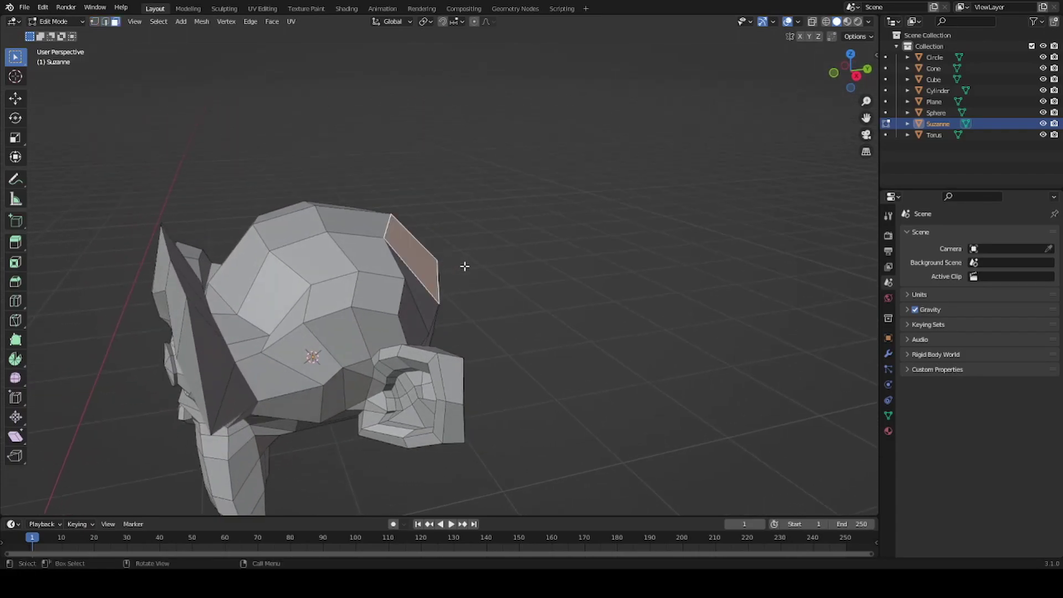
middle_click_drag(342, 266, 430, 254)
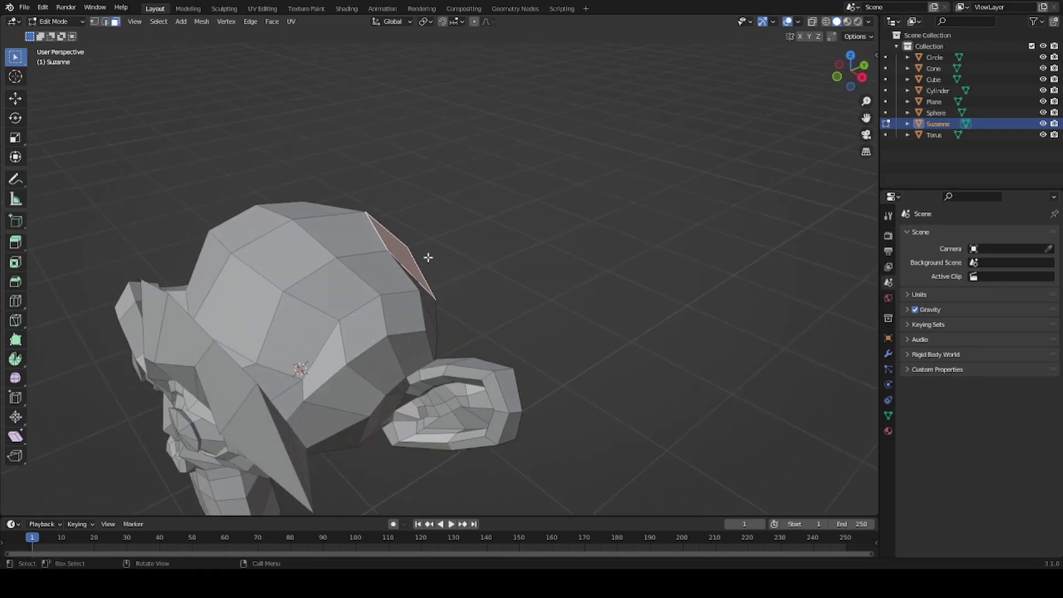
key("e")
left_click(488, 207)
mouse_move(488, 207)
middle_mouse_down()
mouse_move(469, 209)
mouse_move(471, 175)
mouse_move(591, 180)
mouse_move(432, 154)
middle_mouse_up()
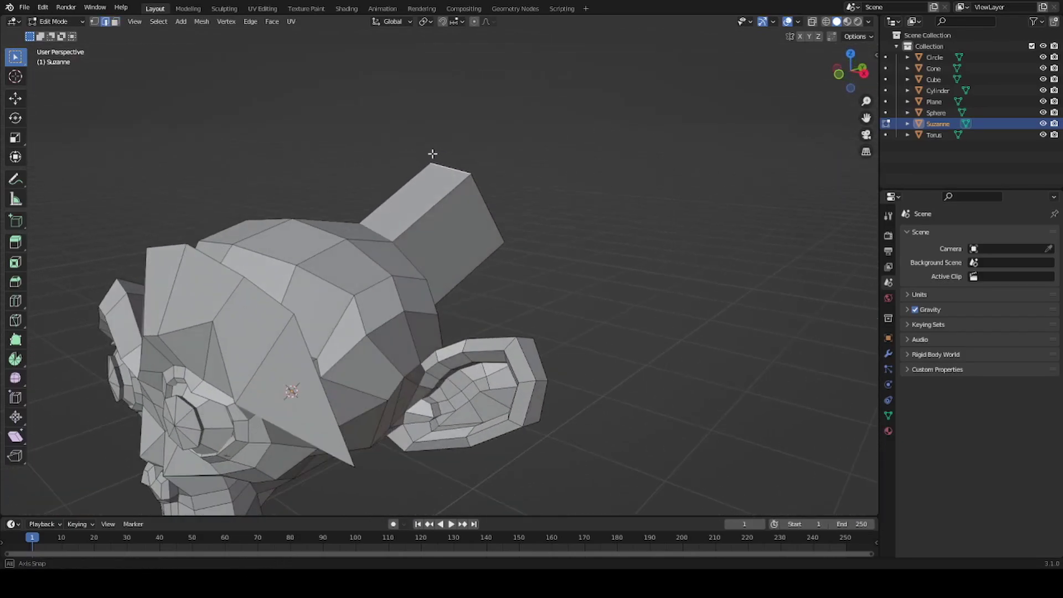
key("g")
left_click(519, 85)
mouse_move(549, 106)
middle_mouse_down()
mouse_move(580, 121)
mouse_move(490, 206)
mouse_move(413, 232)
middle_mouse_up()
key("e")
left_click(554, 207)
mouse_move(554, 206)
middle_mouse_down()
mouse_move(430, 204)
mouse_move(539, 183)
mouse_move(399, 289)
middle_mouse_up()
Add evenly spaced edge loops across and along the strip, then return to Object Mode.
key("ctrl+r")
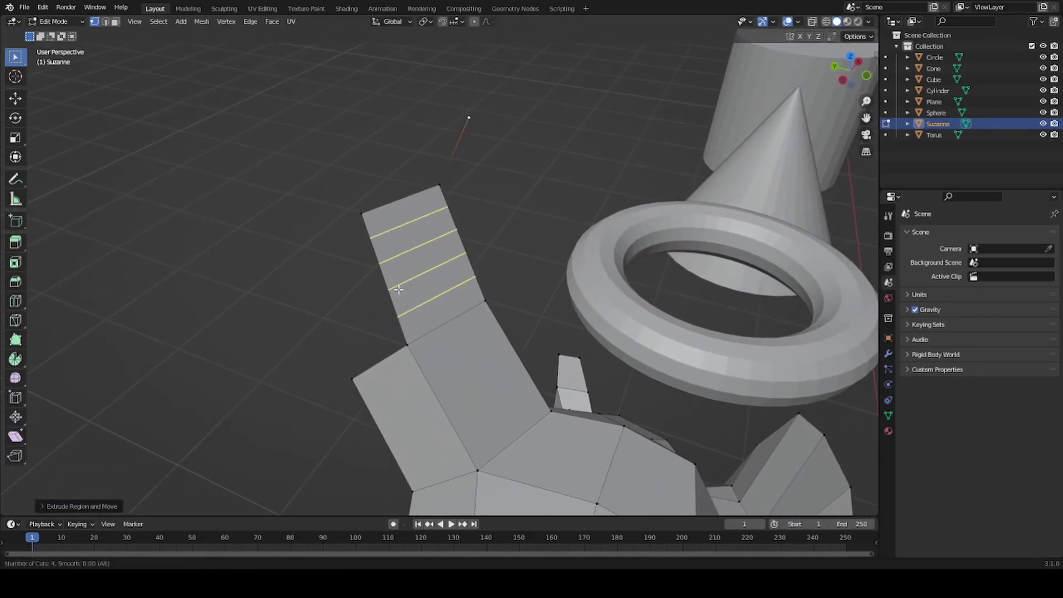
left_click(398, 289)
right_click(432, 305)
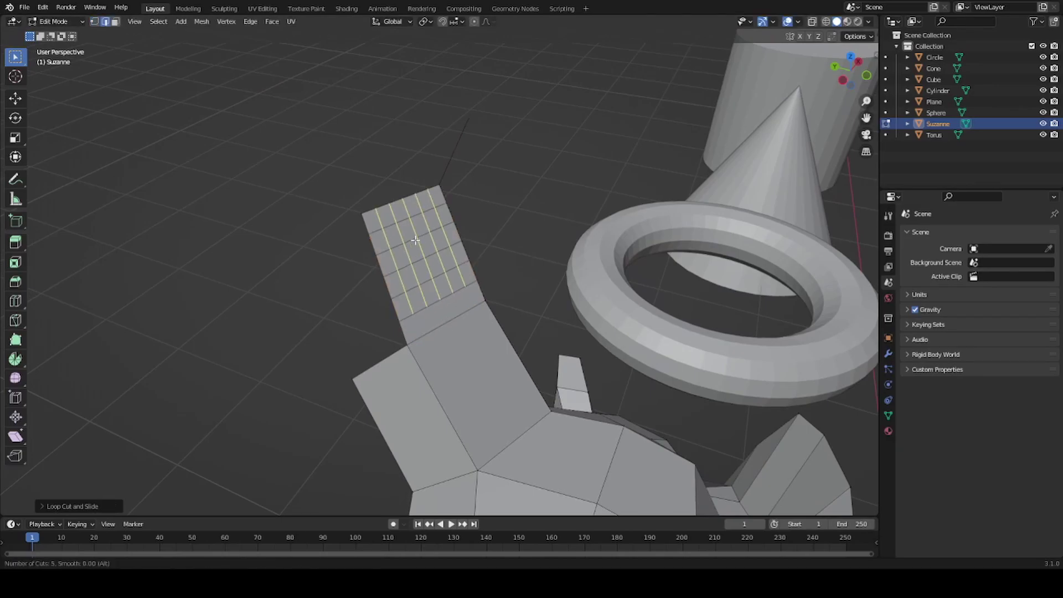
left_click(415, 240)
left_click(435, 289)
scroll(478, 287, "down", 3)
mouse_move(478, 287)
middle_mouse_down()
mouse_move(366, 264)
mouse_move(411, 266)
mouse_move(398, 288)
middle_mouse_up()
key("Tab")
Select a shortest-path strip of torus faces in Edit Mode and extrude it straight upward.
middle_click_drag(509, 313, 434, 255)
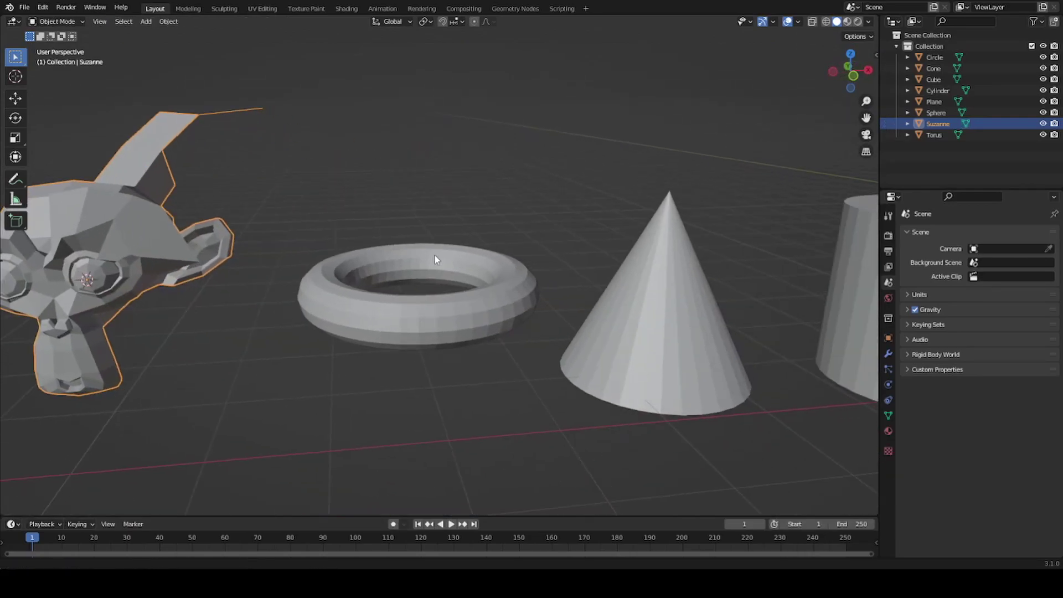
left_click(395, 308)
key("Tab")
mouse_move(395, 308)
middle_mouse_down()
mouse_move(353, 359)
mouse_move(417, 271)
middle_mouse_up()
scroll(327, 374, "up", 2)
left_click(342, 214)
mouse_move(341, 214)
middle_mouse_down()
mouse_move(387, 278)
mouse_move(544, 303)
mouse_move(707, 201)
mouse_move(608, 219)
middle_mouse_up()
left_click(544, 303, "ctrl")
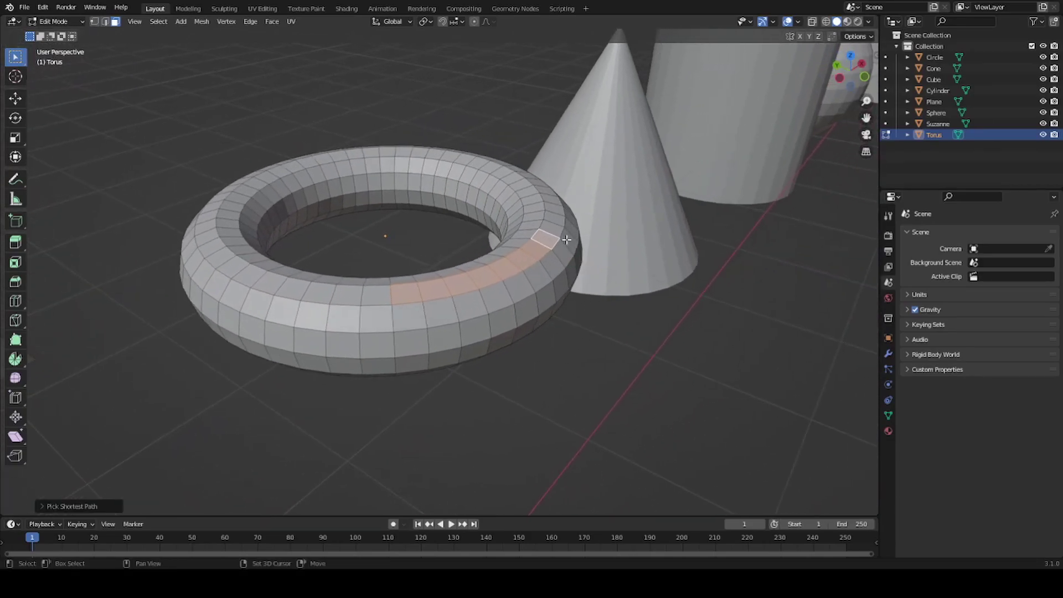
key("e")
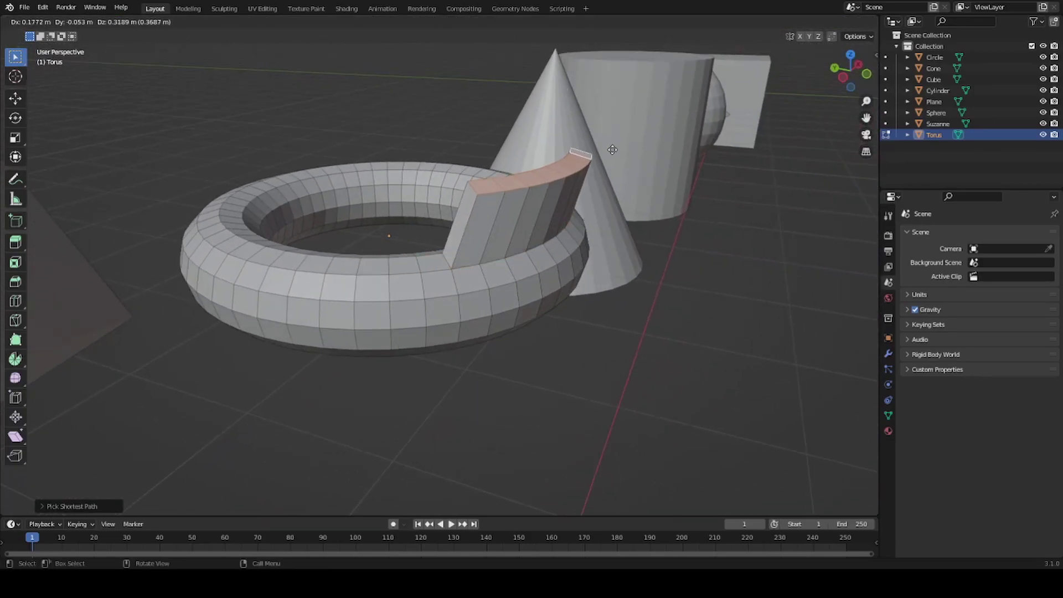
left_click(617, 119)
mouse_move(616, 119)
middle_mouse_down()
mouse_move(560, 180)
mouse_move(610, 280)
mouse_move(396, 228)
mouse_move(565, 301)
mouse_move(531, 290)
mouse_move(542, 244)
middle_mouse_up()
Switch to the cube's Edit Mode and apply a first rounded bevel to its edges.
key("Tab")
left_click(586, 237)
key("Tab")
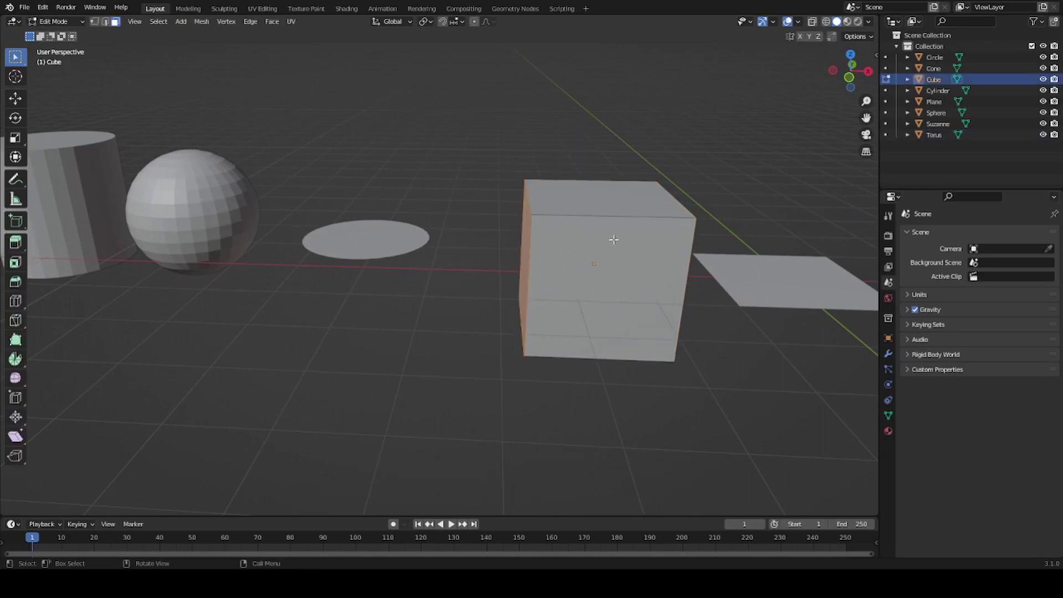
mouse_move(612, 237)
middle_mouse_down()
mouse_move(417, 253)
mouse_move(535, 267)
middle_mouse_up()
mouse_move(599, 282)
middle_mouse_down()
mouse_move(556, 280)
mouse_move(612, 280)
mouse_move(577, 270)
middle_mouse_up()
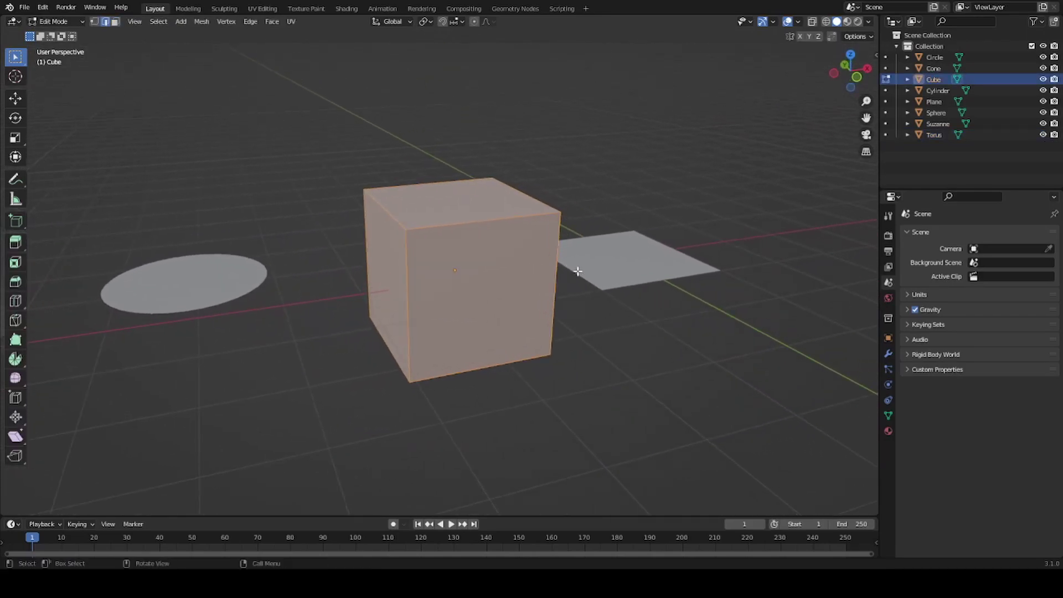
key("ctrl+b")
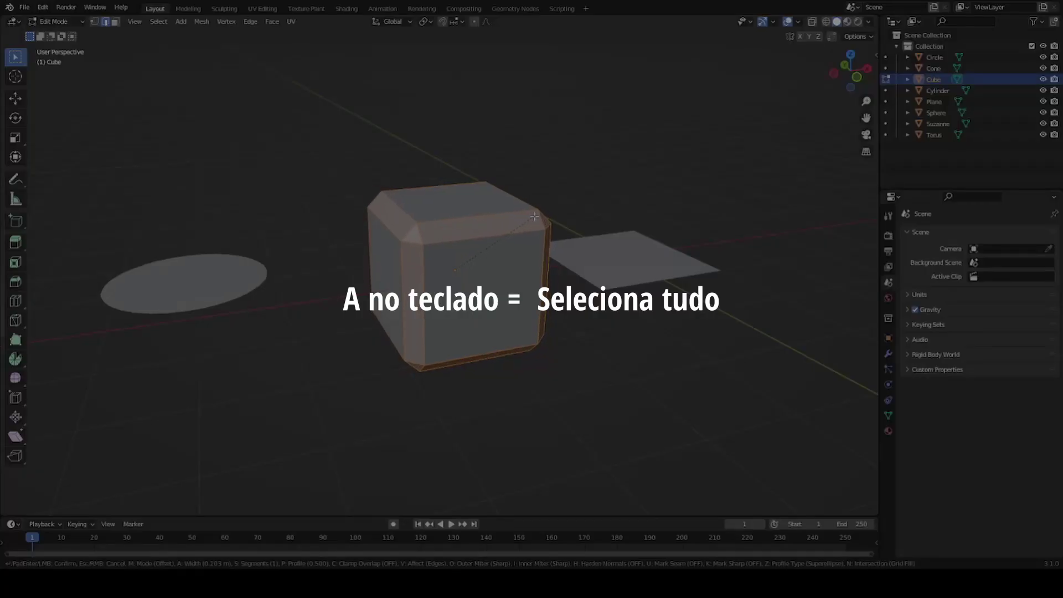
scroll(390, 316, "up", 2)
scroll(390, 316, "up", 1)
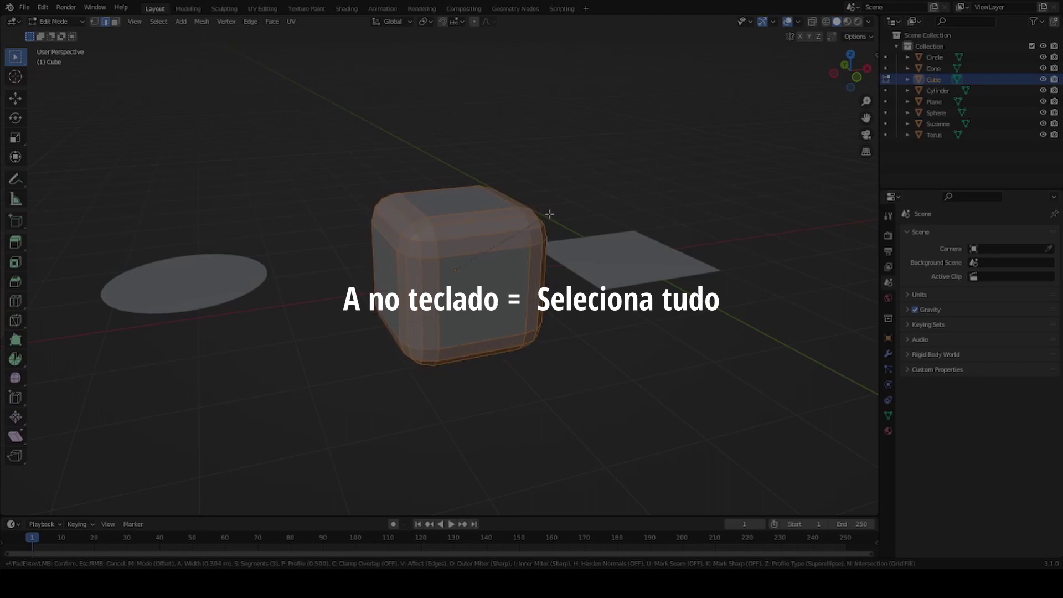
left_click(390, 316)
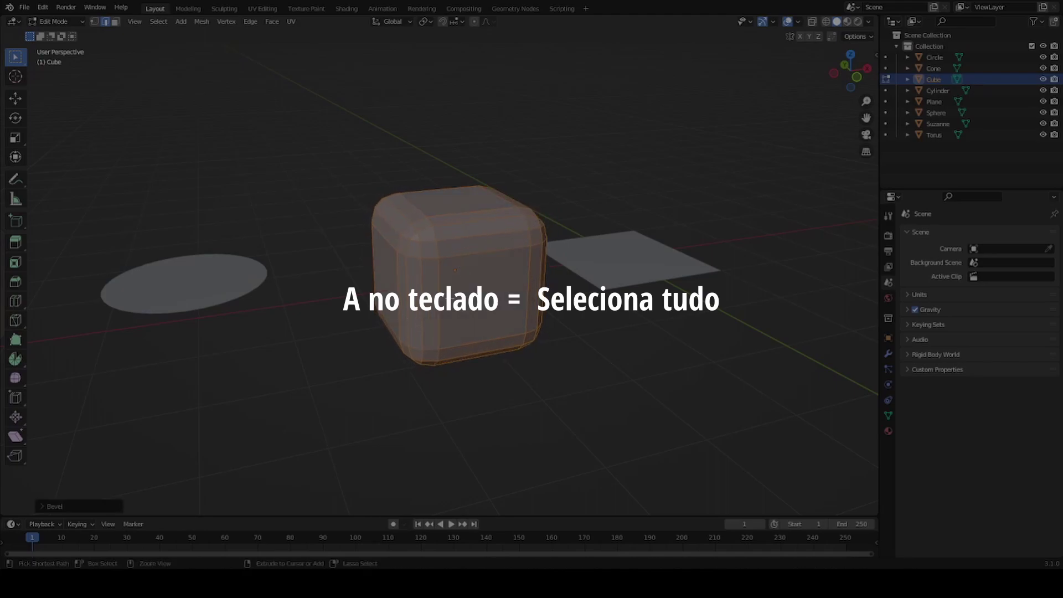
Undo that bevel, select the whole cube and bevel all its edges into rounded corners.
key("alt+a")
key("a")
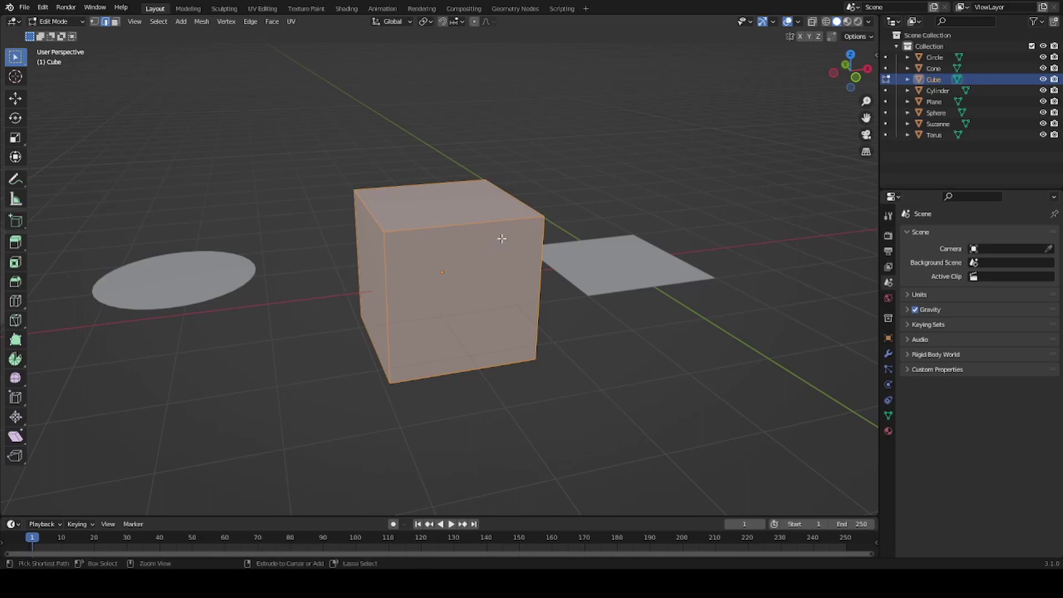
key("ctrl+b")
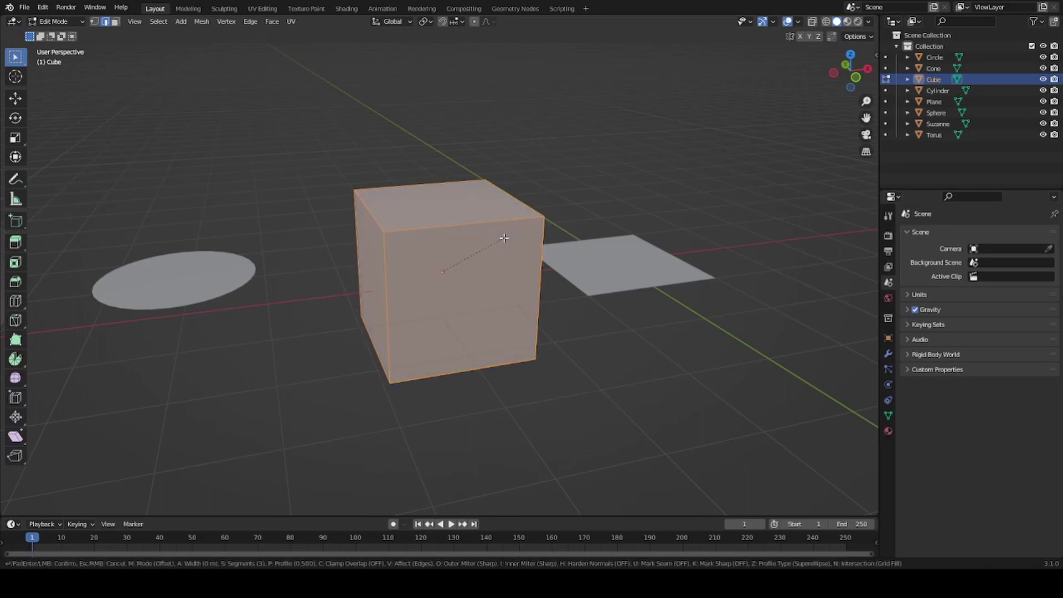
scroll(509, 237, "down", 2)
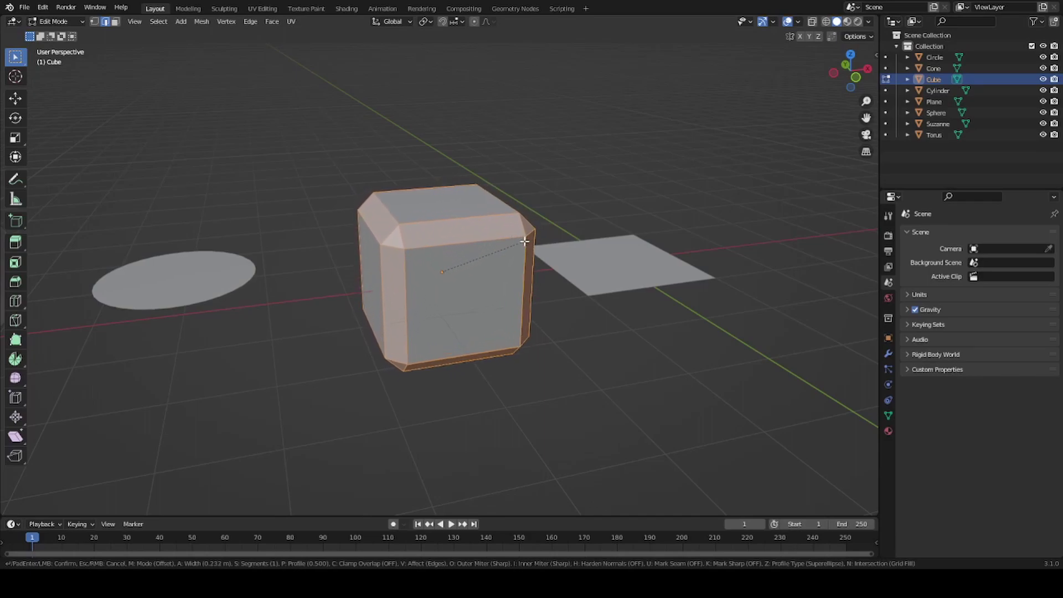
scroll(538, 238, "up", 1)
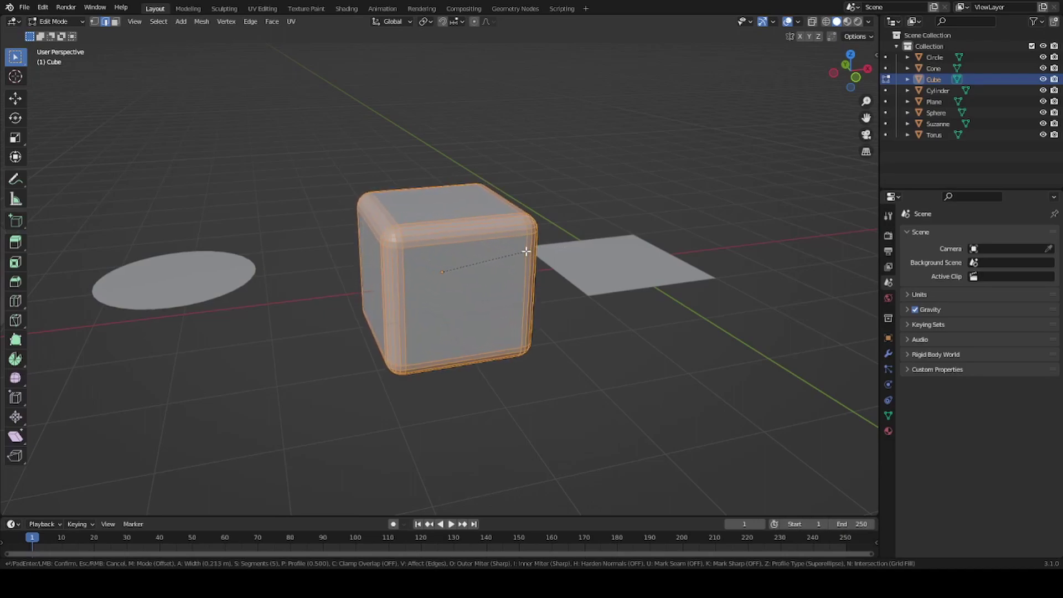
left_click(534, 251)
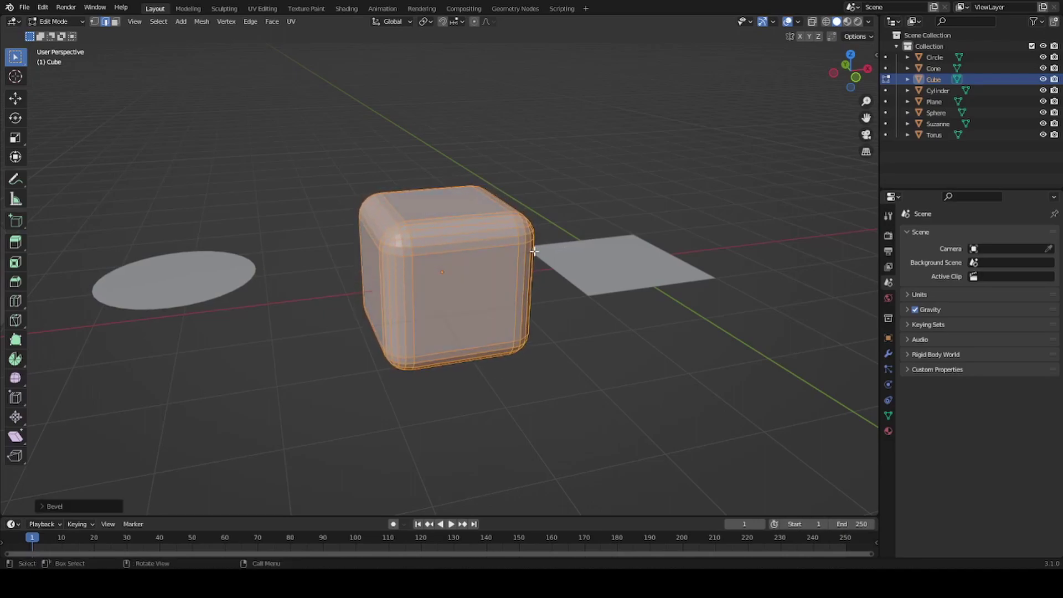
middle_click_drag(477, 261, 475, 261)
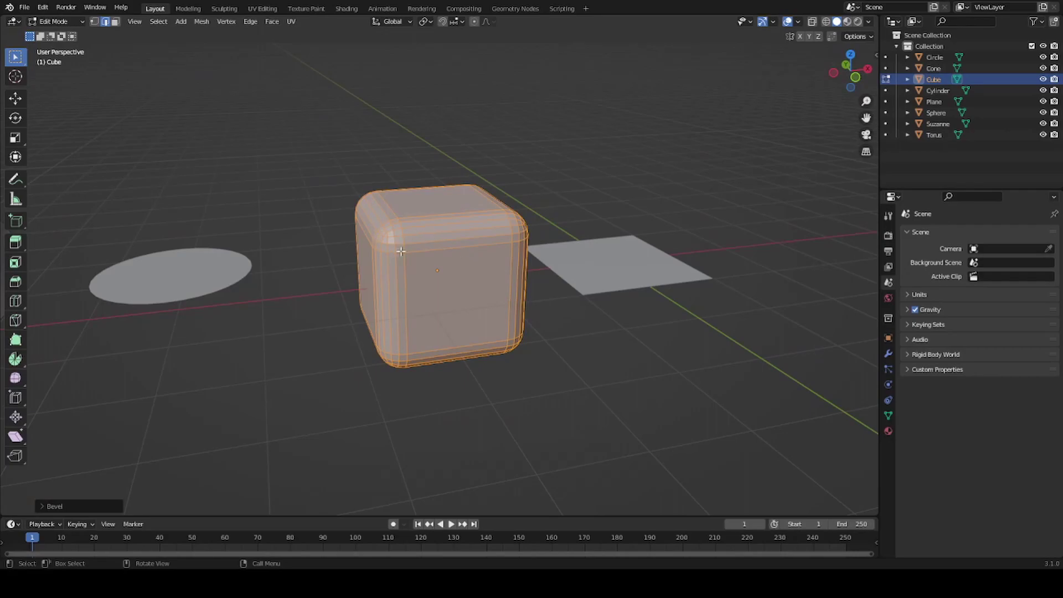
scroll(401, 251, "down", 2)
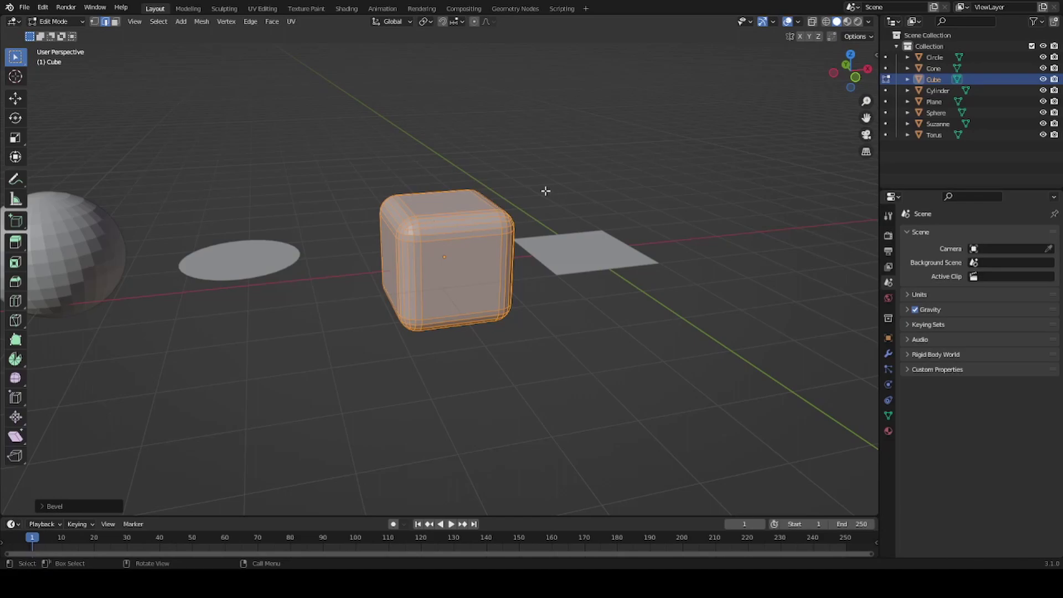
mouse_move(546, 191)
middle_mouse_down()
mouse_move(528, 202)
mouse_move(432, 174)
middle_mouse_up()
Take the bevelled cube out of Edit Mode, then select the sphere and show its modifier settings.
key("Tab")
scroll(527, 202, "down", 3)
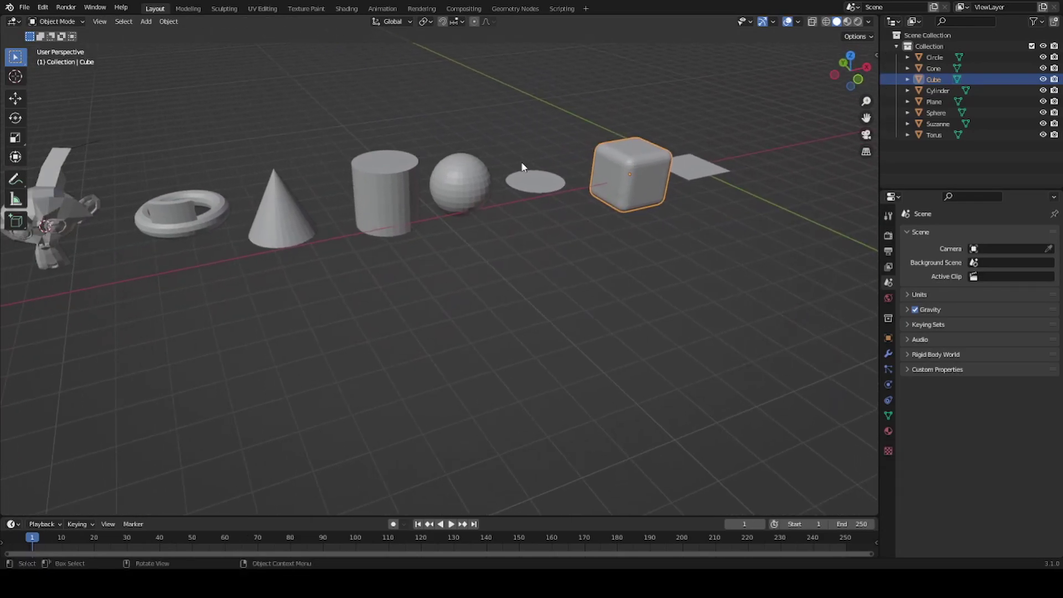
middle_click_drag(637, 164, 628, 165)
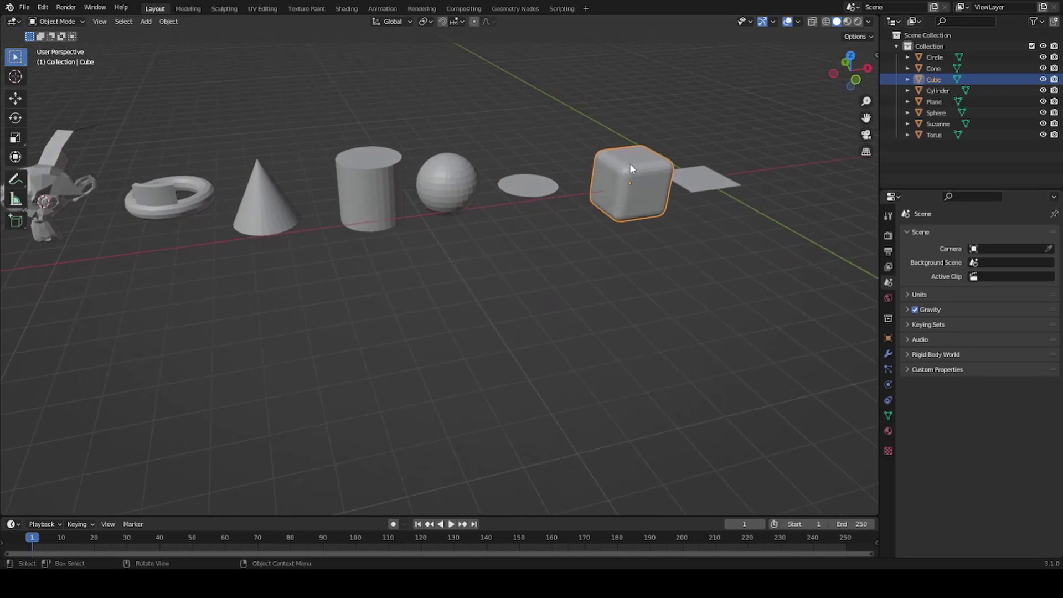
key("Tab")
key("Tab")
left_click(466, 197)
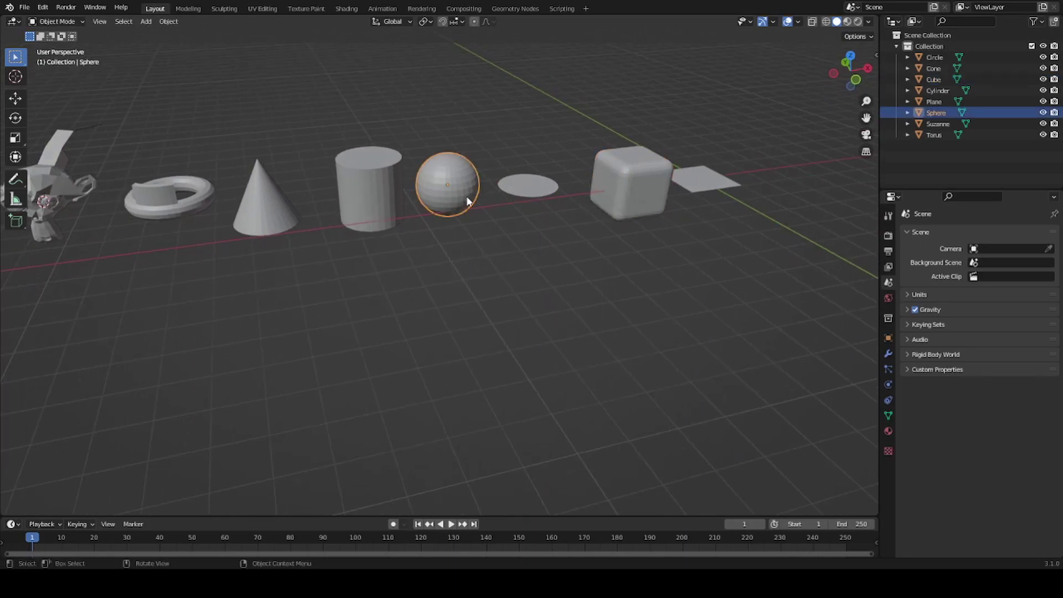
left_click(890, 353)
mouse_move(614, 270)
middle_mouse_down()
mouse_move(419, 175)
mouse_move(436, 236)
middle_mouse_up()
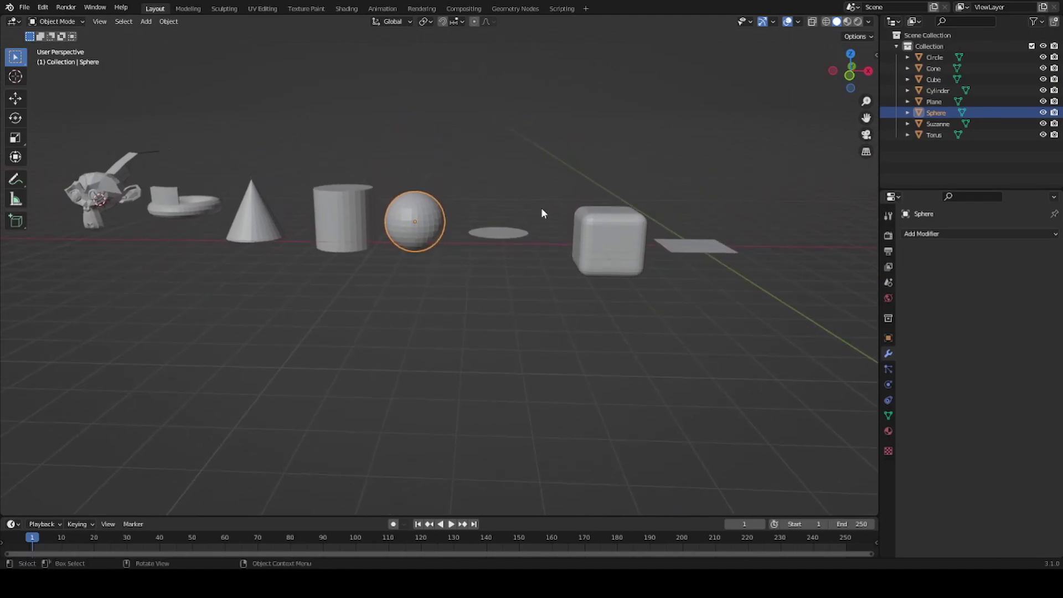
middle_click_drag(423, 215, 451, 222)
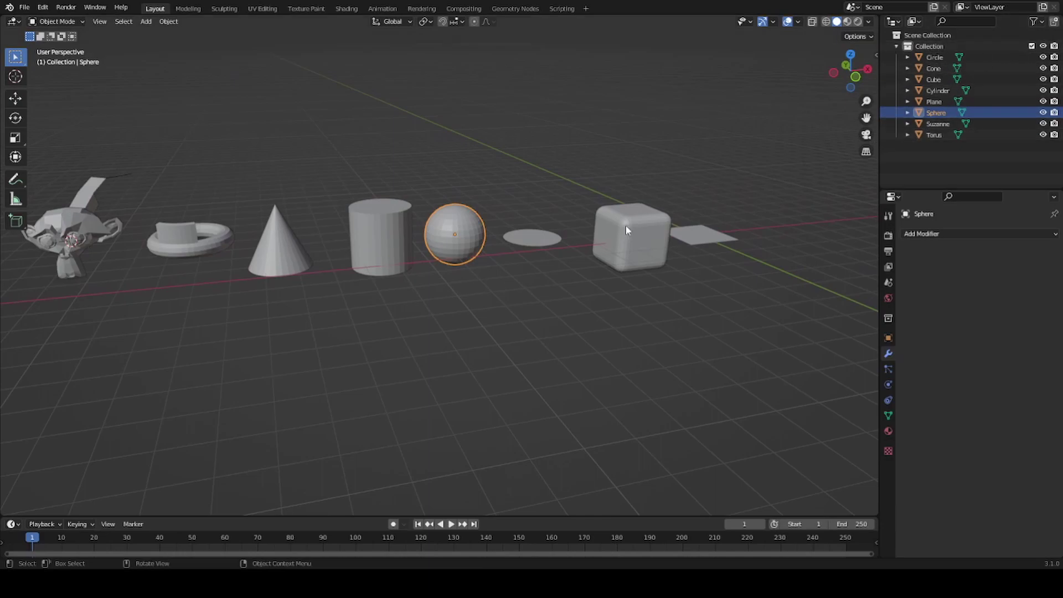
middle_click_drag(627, 230, 613, 234)
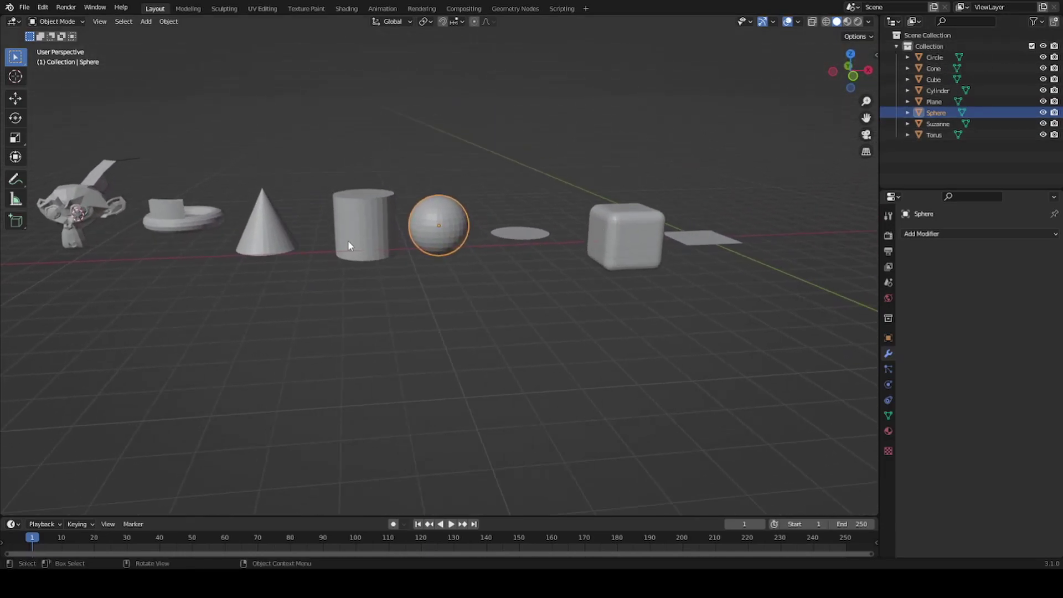
Reselect the sphere and invert the selection with Ctrl+I so every other object is selected.
left_click(280, 244)
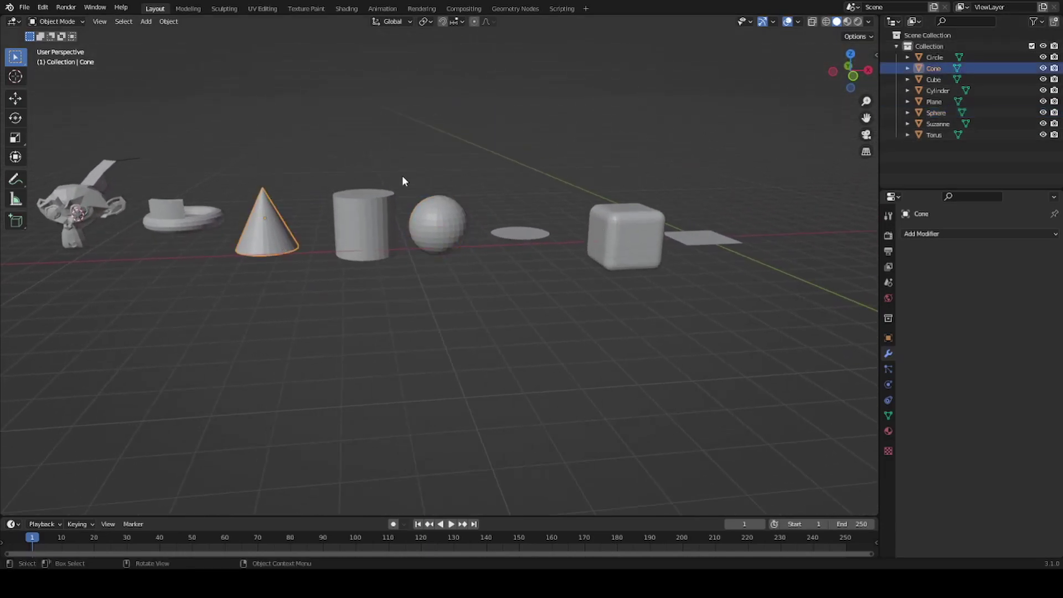
scroll(446, 210, "up", 2)
left_click(439, 236)
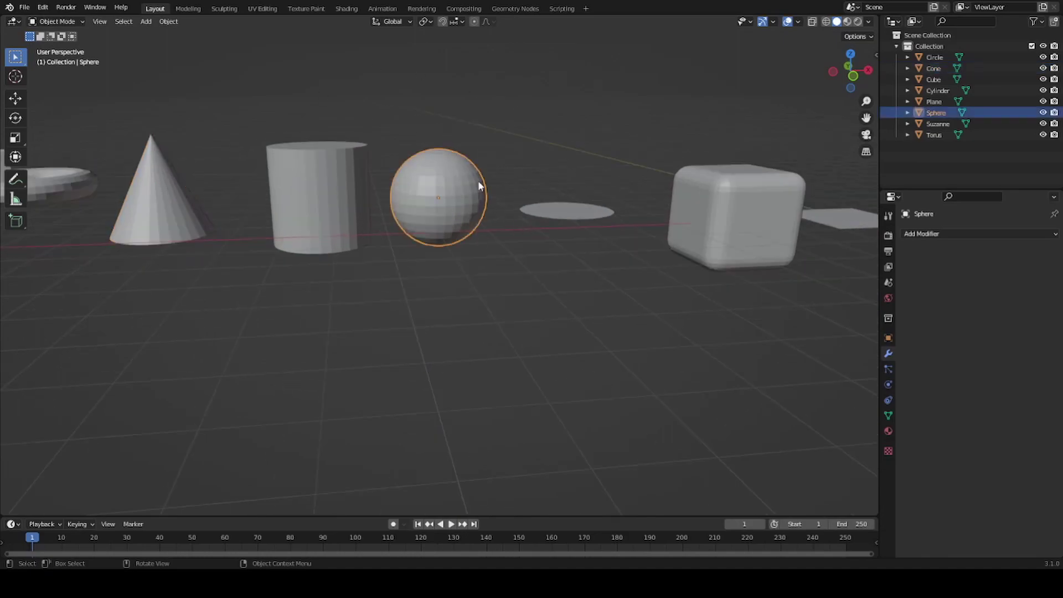
scroll(480, 185, "up", 3)
middle_click_drag(472, 161, 443, 306, "shift")
scroll(501, 310, "down", 3)
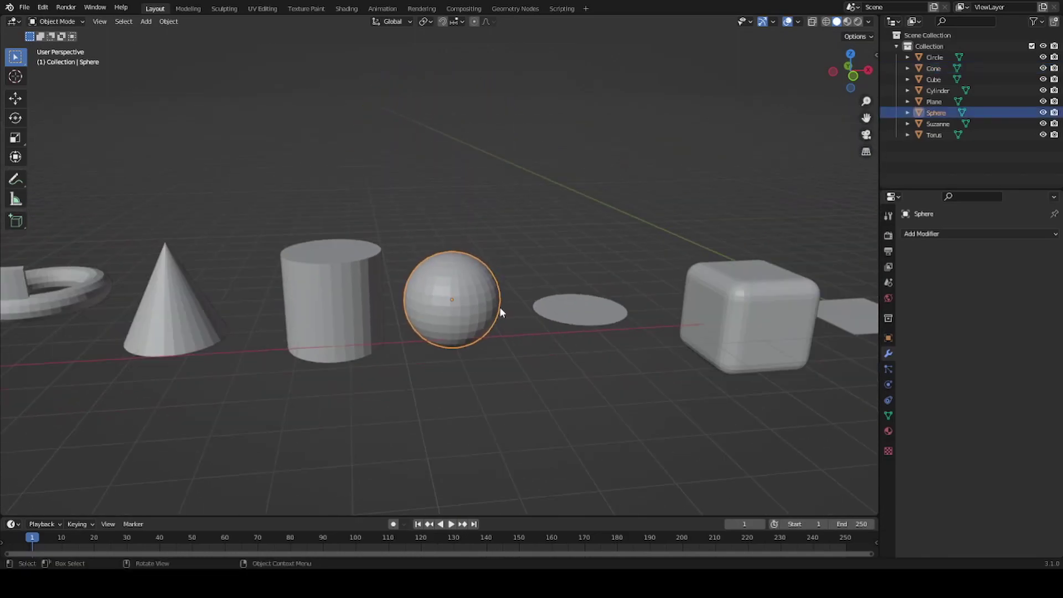
scroll(499, 307, "up", 4)
key("ctrl+i")
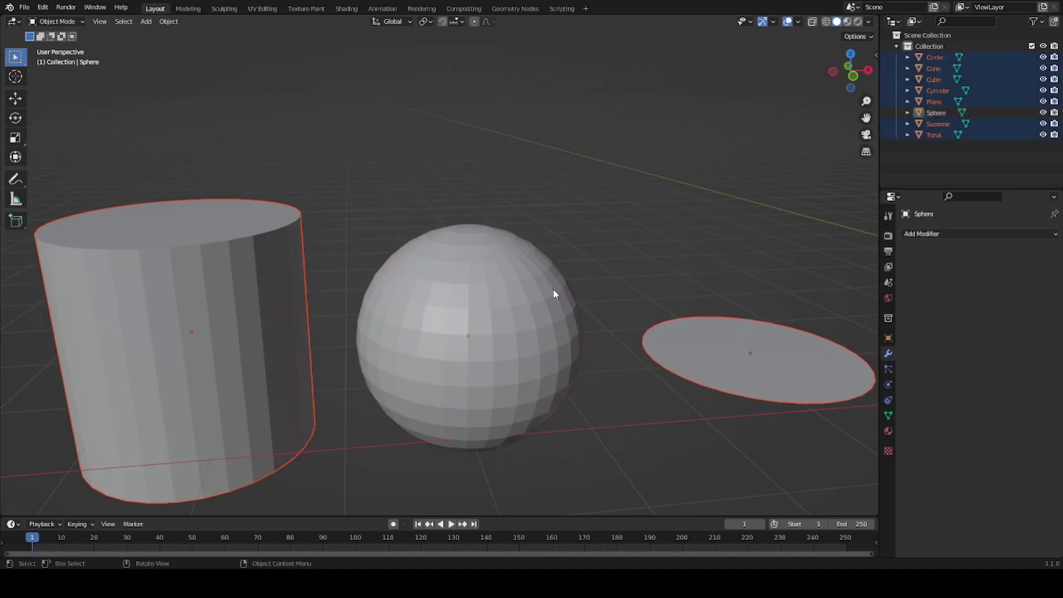
scroll(555, 294, "down", 5)
scroll(483, 298, "down", 2)
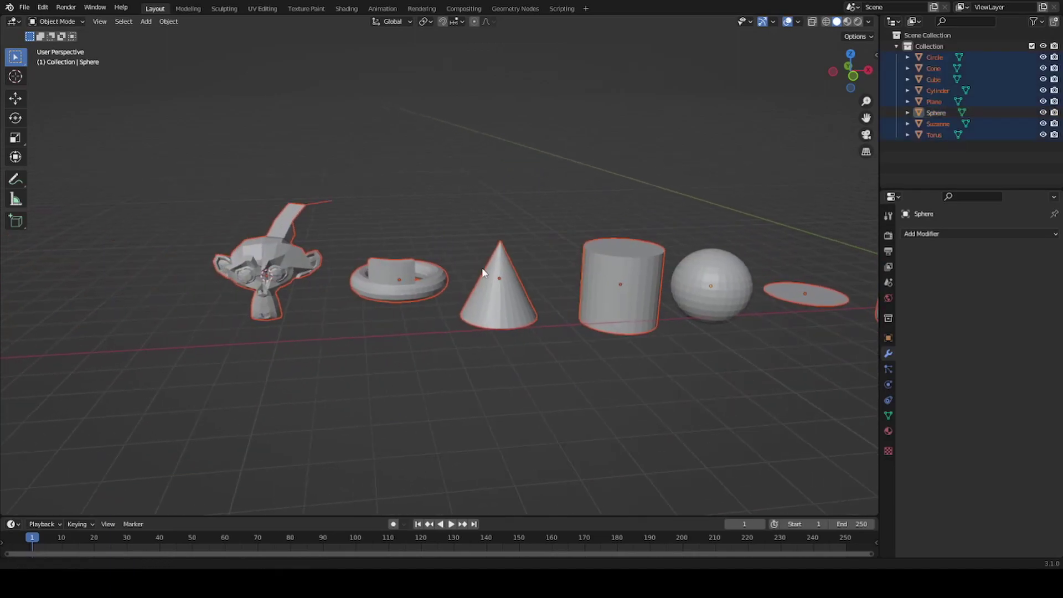
Delete every object in the scene.
key("a")
key("x")
left_click(576, 156)
mouse_move(526, 185)
middle_mouse_down()
mouse_move(415, 340)
mouse_move(323, 299)
mouse_move(498, 244)
middle_mouse_up()
Add a new cube, reset it to the world origin, and open the Add Modifier list.
key("shift+a")
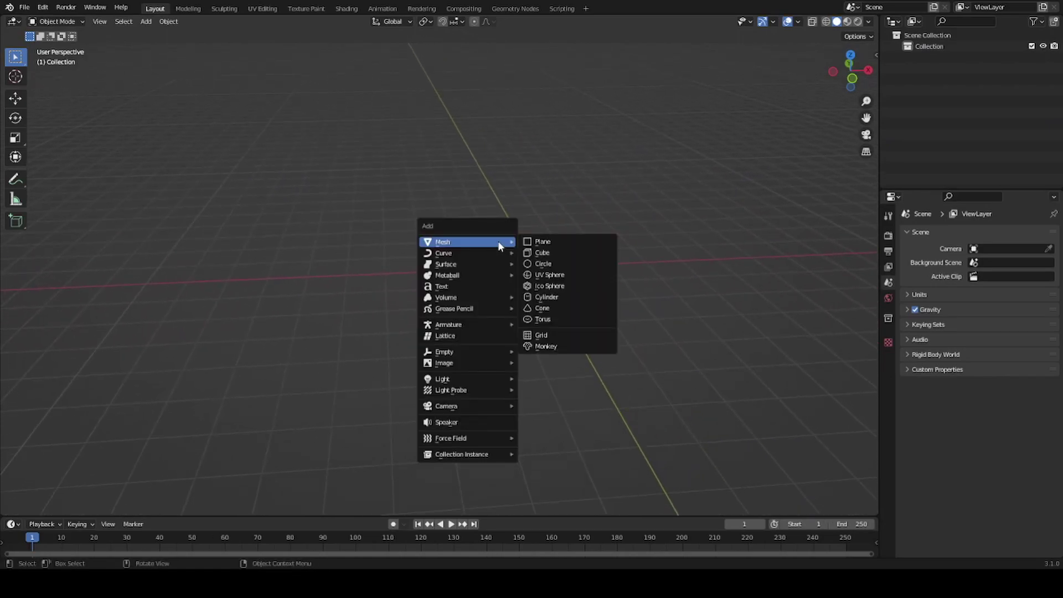
left_click(556, 252)
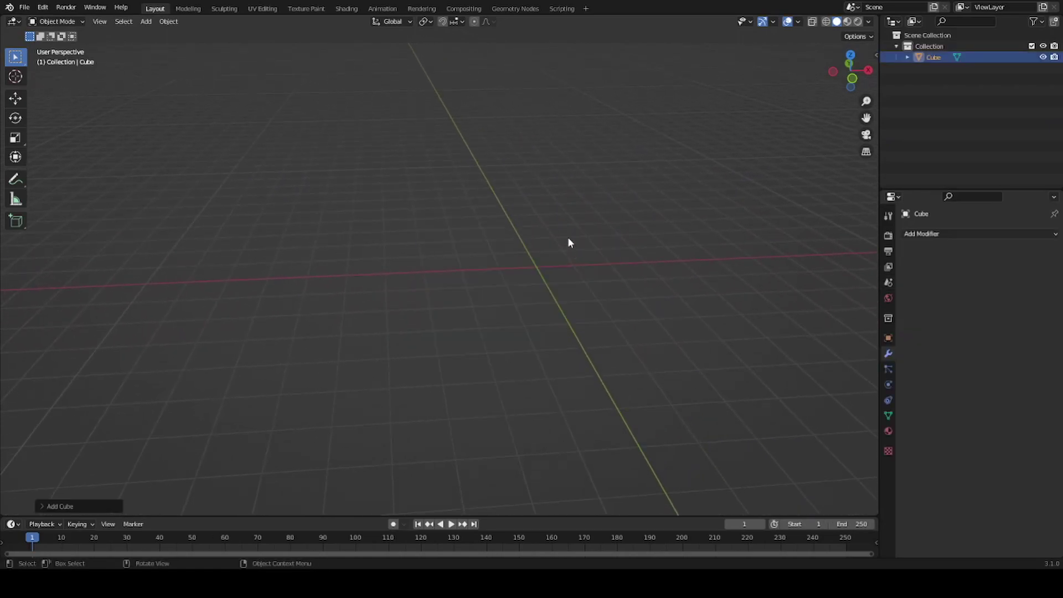
key("alt+g")
scroll(570, 240, "up", 8)
mouse_move(708, 368)
middle_mouse_down()
mouse_move(732, 342)
mouse_move(579, 332)
mouse_move(548, 317)
middle_mouse_up()
scroll(730, 337, "down", 3)
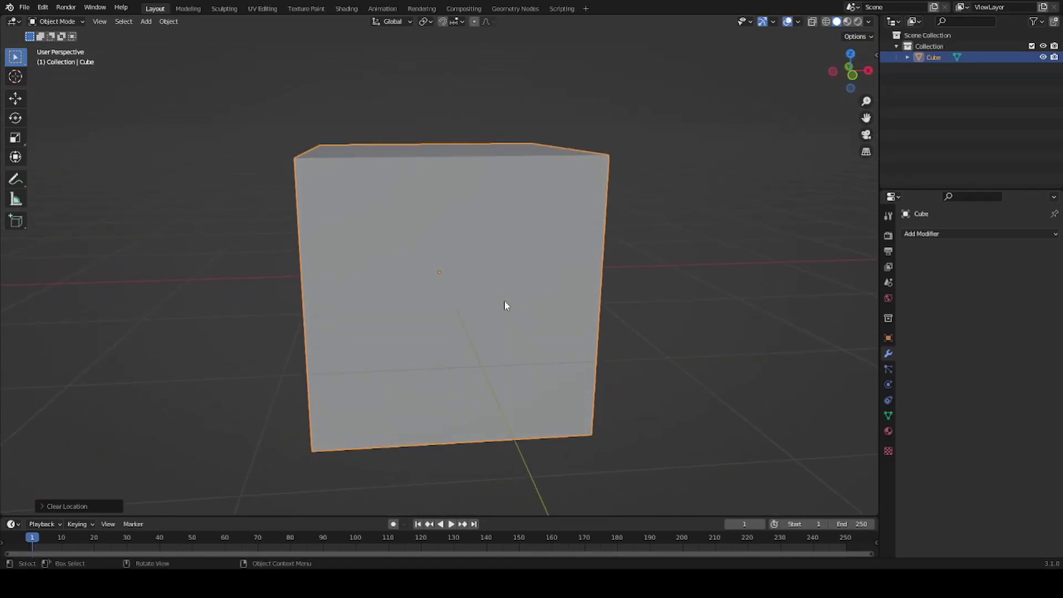
scroll(314, 151, "down", 3)
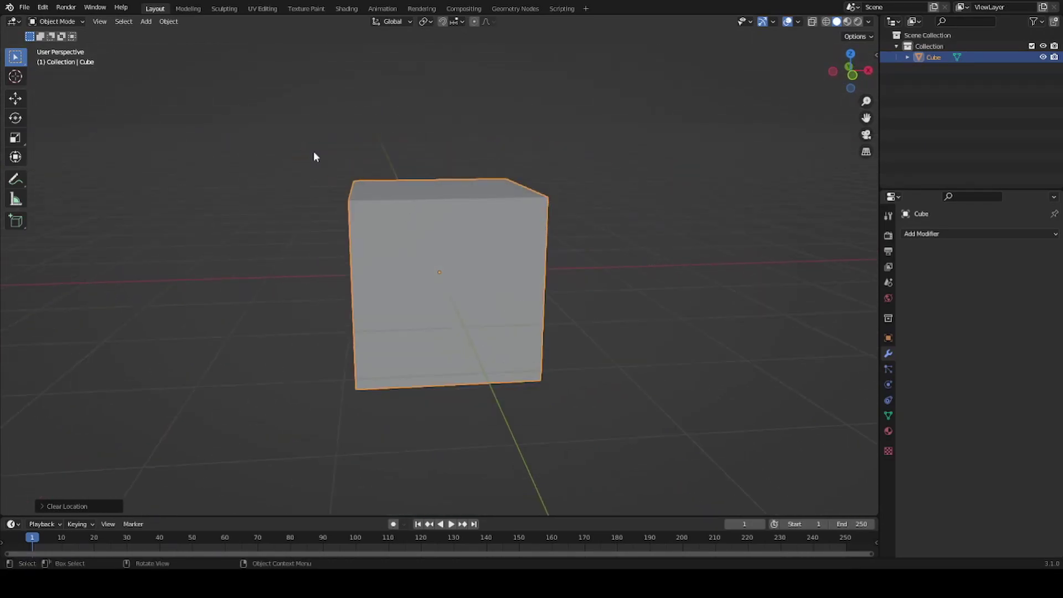
mouse_move(313, 151)
middle_mouse_down()
mouse_move(431, 329)
mouse_move(338, 158)
mouse_move(602, 234)
mouse_move(638, 264)
mouse_move(418, 271)
mouse_move(414, 287)
mouse_move(406, 273)
mouse_move(385, 287)
mouse_move(546, 242)
middle_mouse_up()
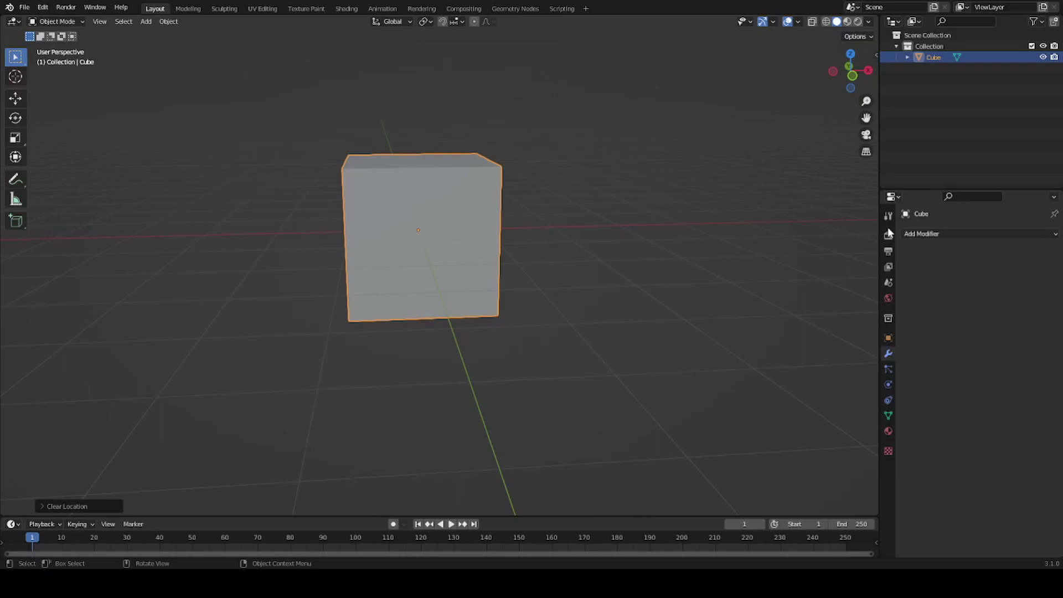
left_click(936, 234)
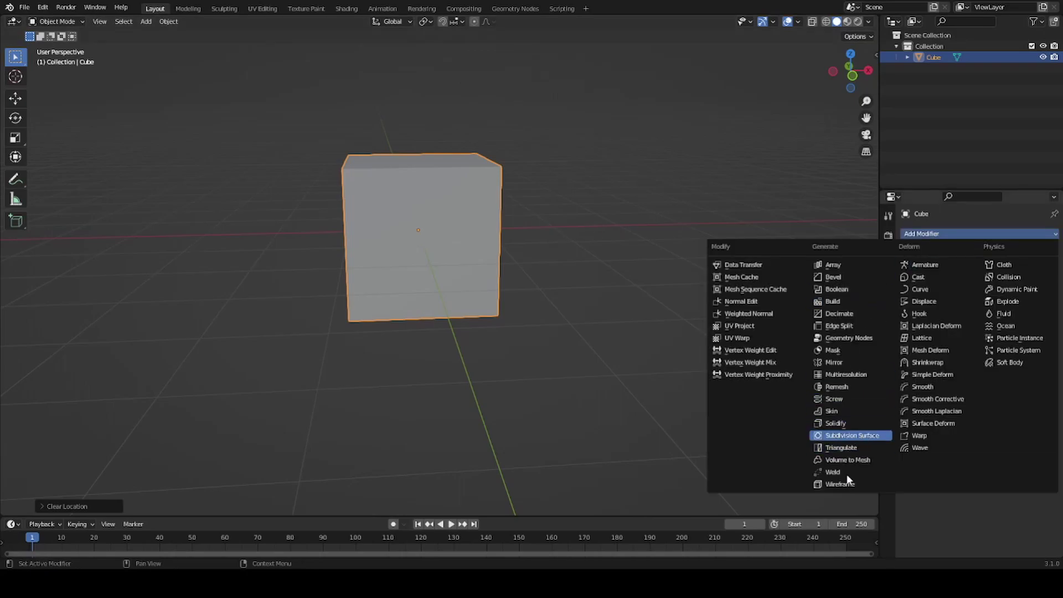
Give the cube a Subdivision Surface modifier with Levels Viewport raised to 4.
left_click(851, 436)
mouse_move(458, 266)
middle_mouse_down()
mouse_move(440, 233)
mouse_move(471, 255)
middle_mouse_up()
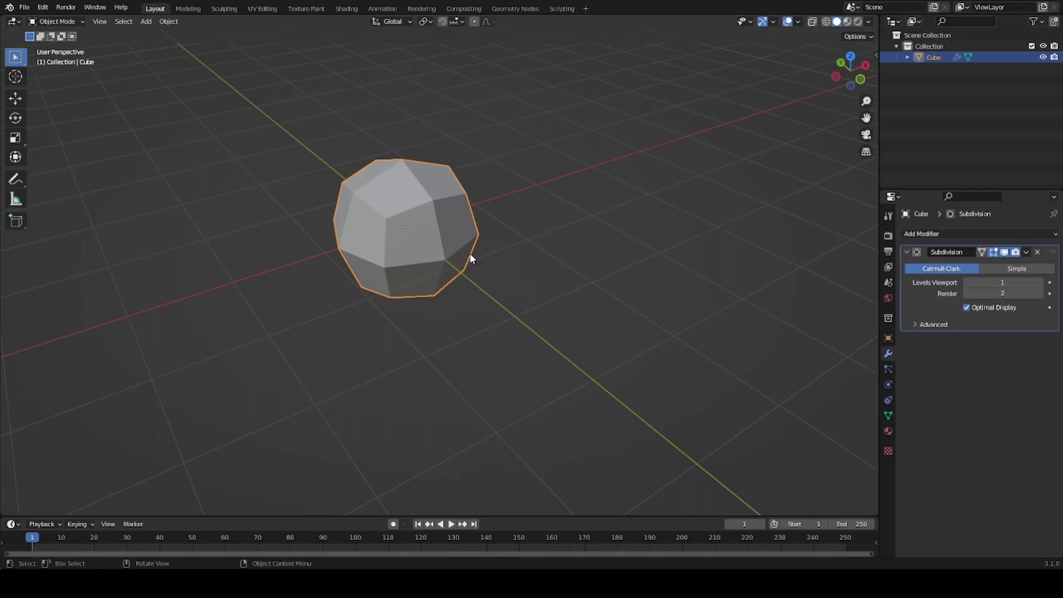
key("Tab")
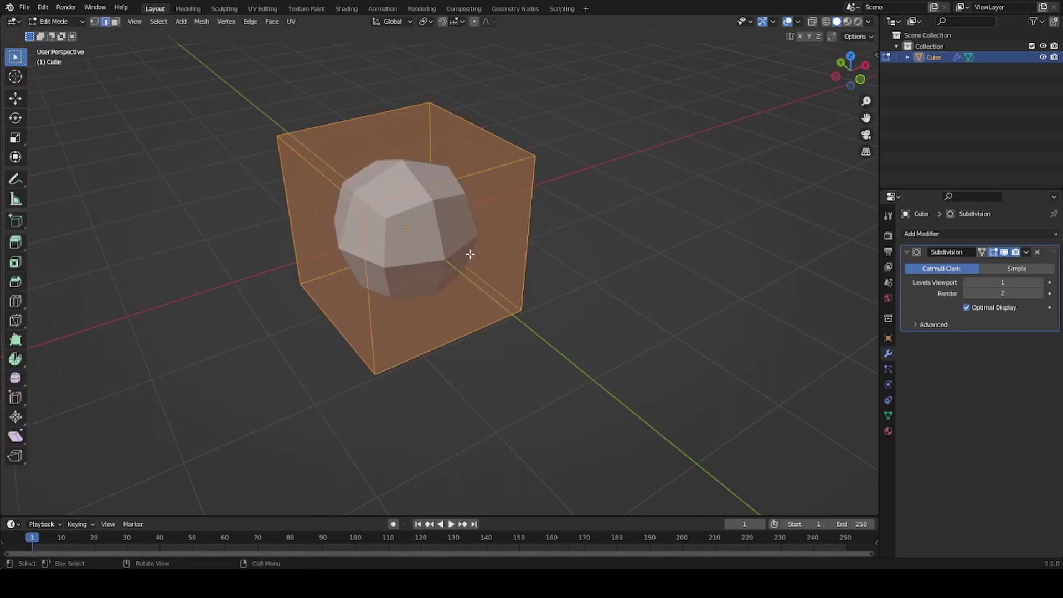
key("Tab")
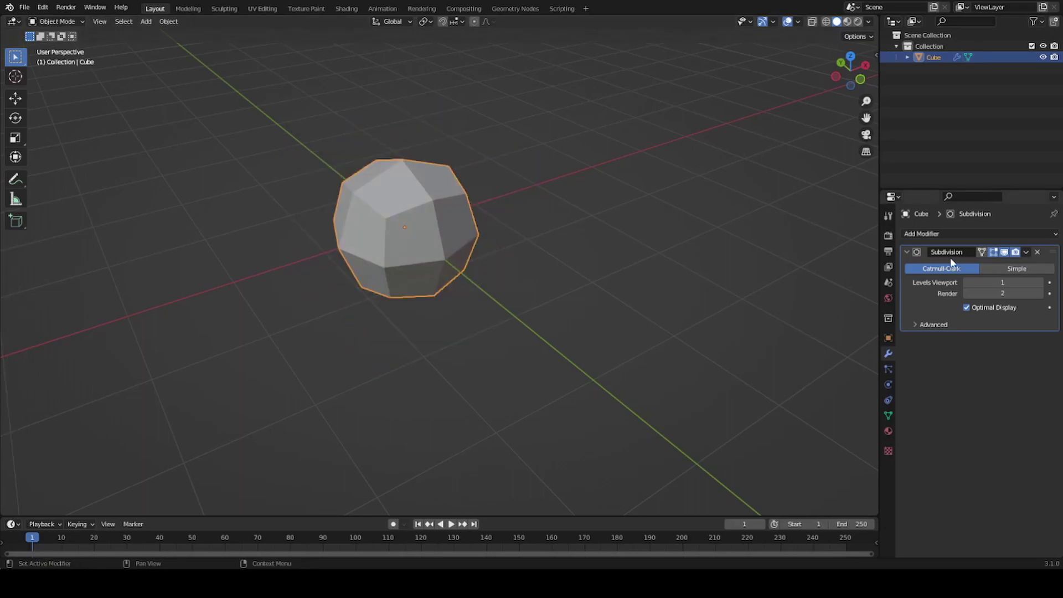
mouse_move(460, 238)
middle_mouse_down()
mouse_move(450, 192)
mouse_move(454, 205)
mouse_move(427, 204)
middle_mouse_up()
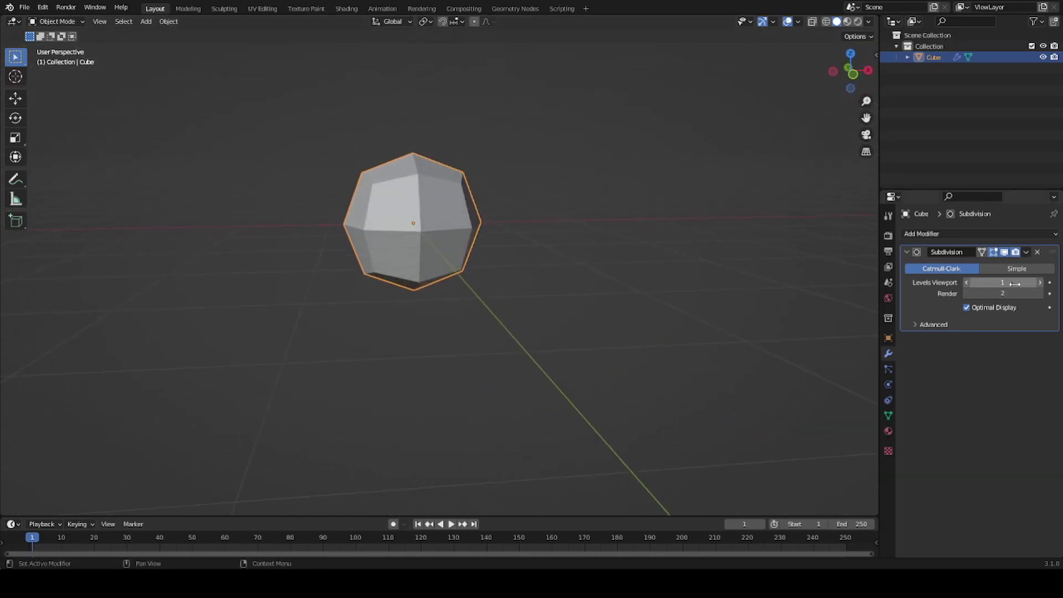
left_click(1040, 283)
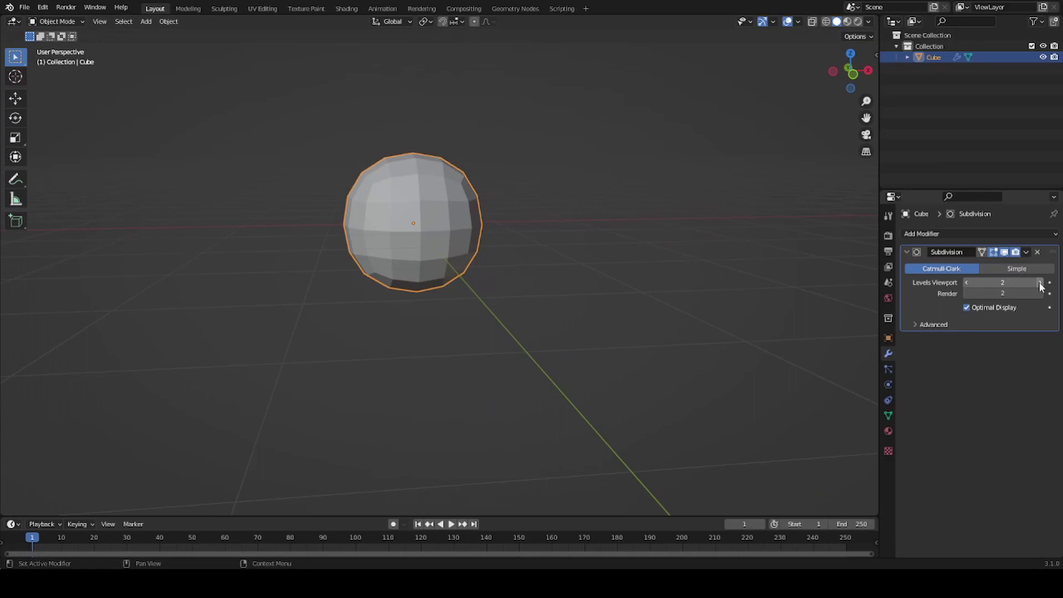
left_click(1040, 283)
mouse_move(443, 233)
middle_mouse_down()
mouse_move(451, 218)
mouse_move(460, 313)
mouse_move(368, 209)
mouse_move(408, 197)
mouse_move(408, 211)
middle_mouse_up()
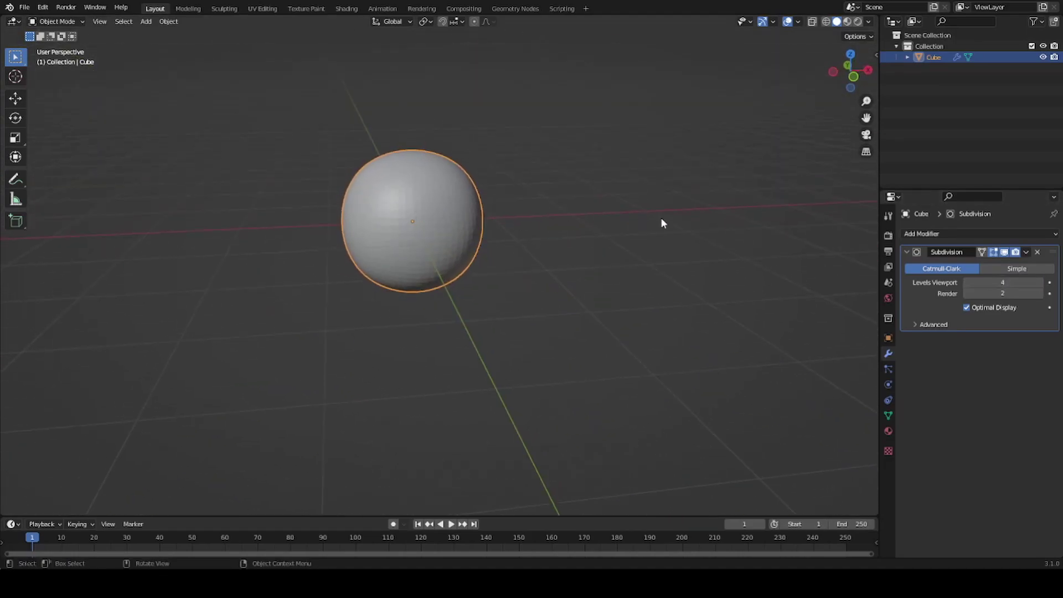
middle_click_drag(662, 220, 513, 228)
middle_click_drag(800, 256, 408, 237)
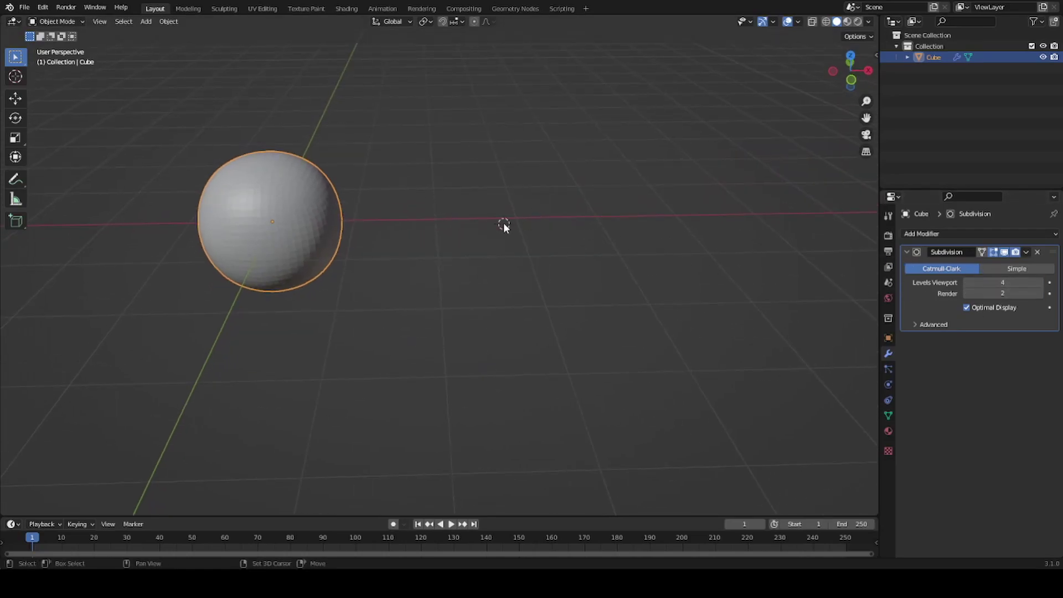
Add an Ico Sphere to the scene and scale it down.
key("shift+a")
left_click(580, 267)
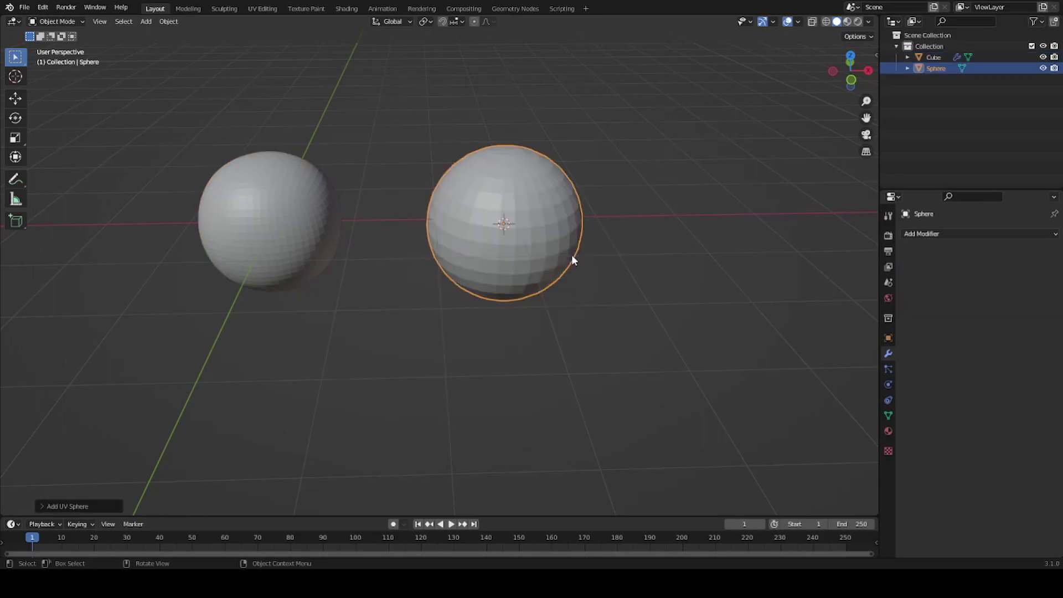
mouse_move(565, 237)
middle_mouse_down()
mouse_move(666, 208)
mouse_move(311, 207)
mouse_move(348, 232)
middle_mouse_up()
key("s")
left_click(635, 224)
left_click(318, 213)
mouse_move(287, 221)
middle_mouse_down()
mouse_move(293, 260)
mouse_move(543, 244)
mouse_move(529, 255)
middle_mouse_up()
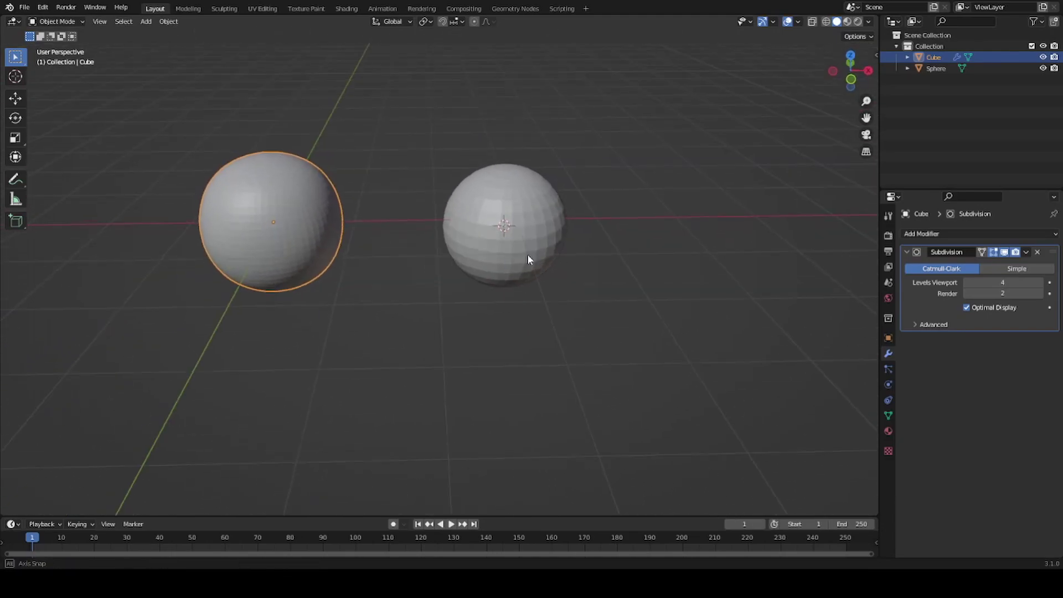
Reset the Ico Sphere to the origin, move it right of the Cube, then select the Cube.
left_click(536, 220)
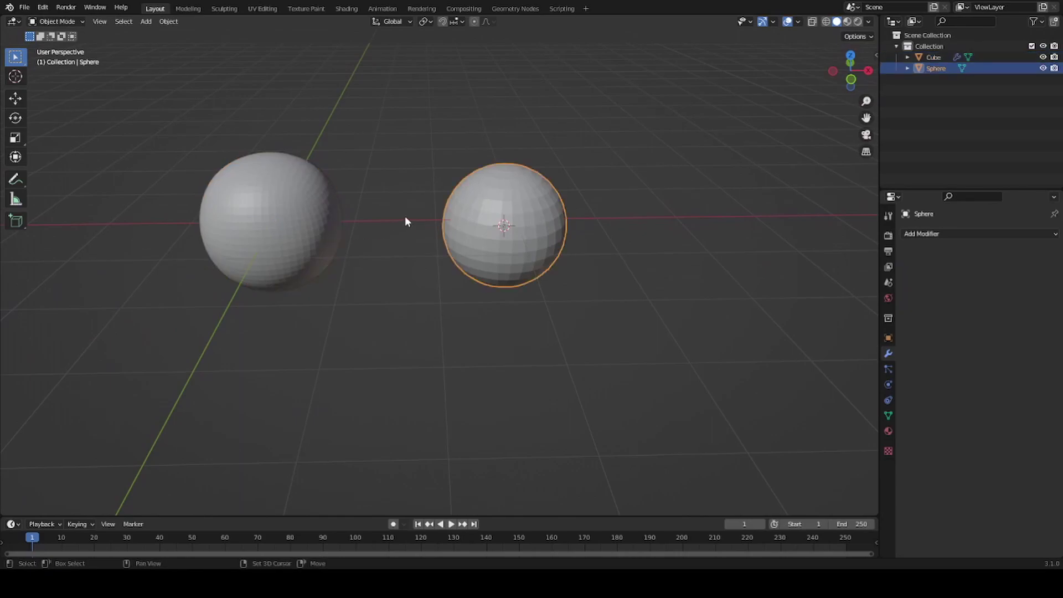
middle_click_drag(404, 216, 575, 218)
key("alt+g")
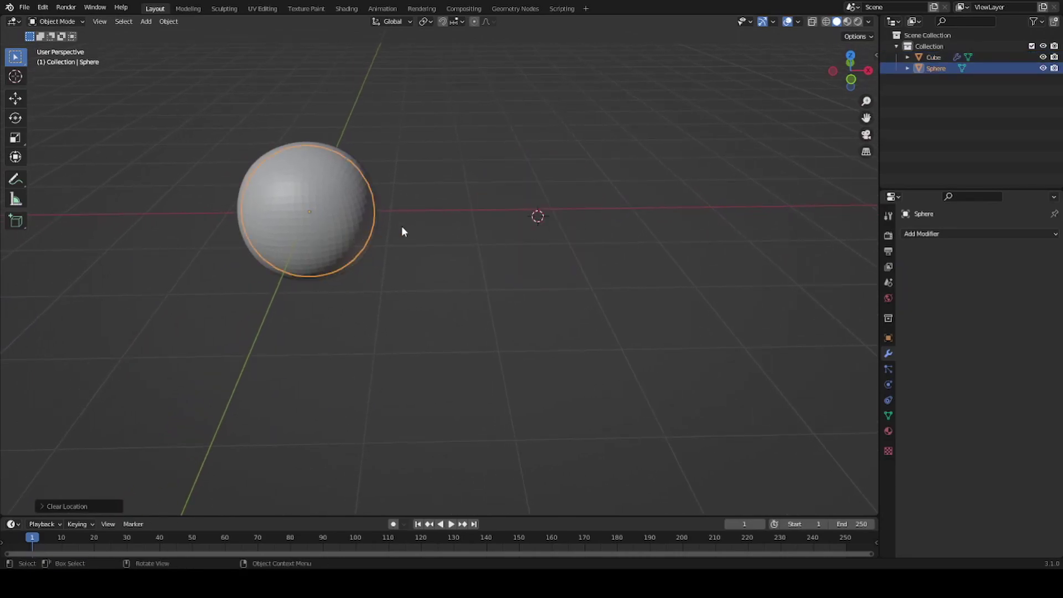
key("g")
left_click(583, 228)
middle_click_drag(313, 203, 316, 210)
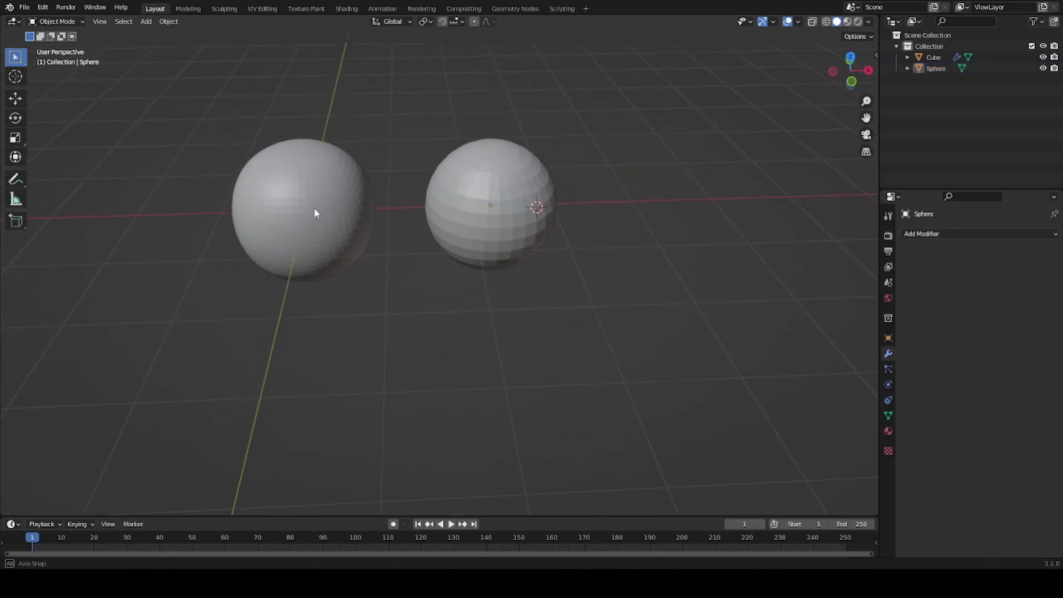
middle_click_drag(532, 210, 459, 206)
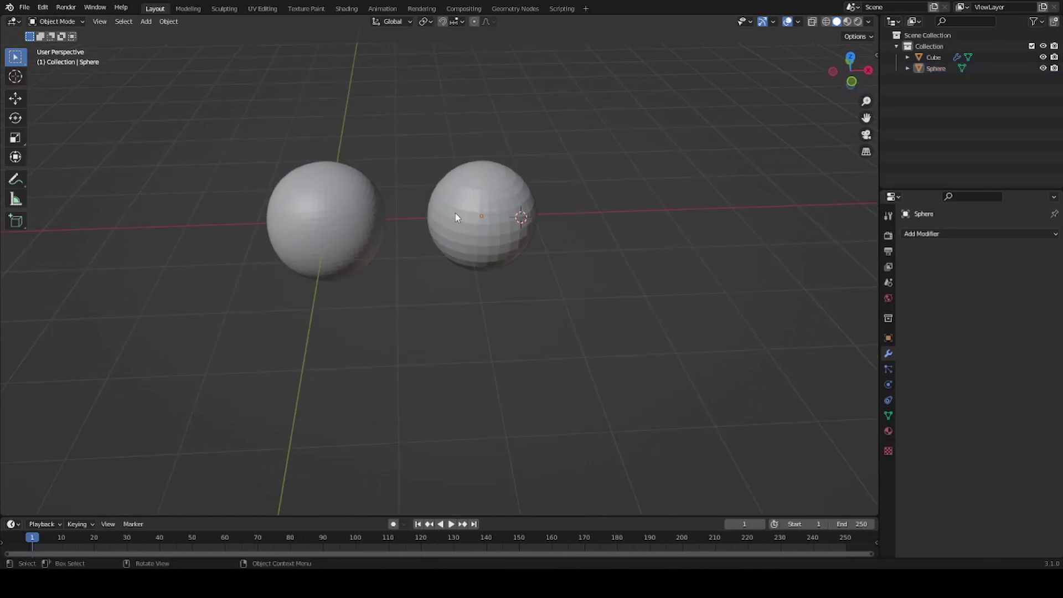
left_click(477, 182)
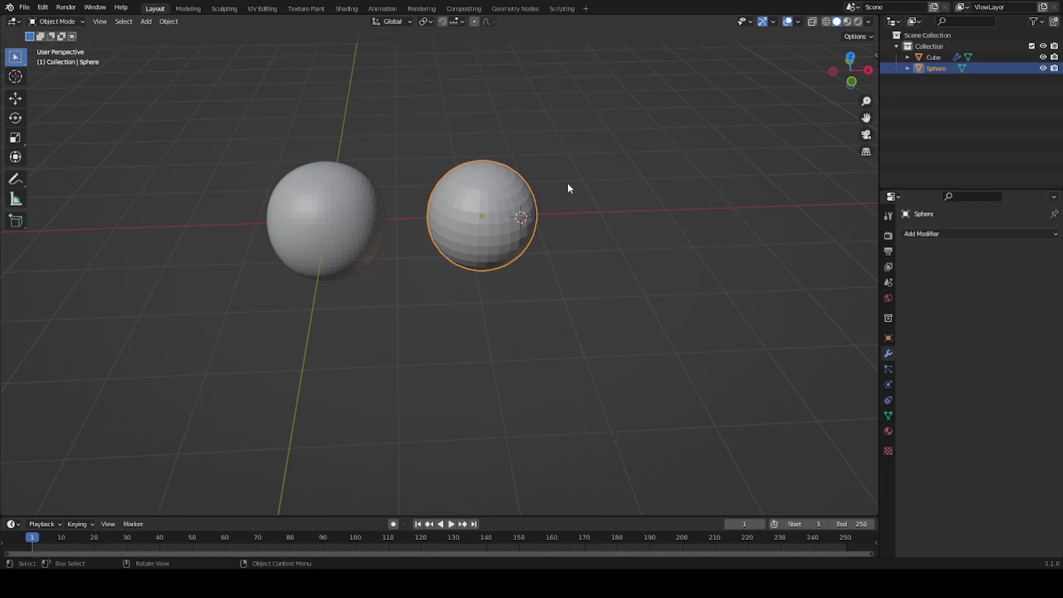
left_click(310, 234)
Reset the Cube's viewport subdivision to 0 and frame cube and sphere in front orthographic view.
key("ctrl+0")
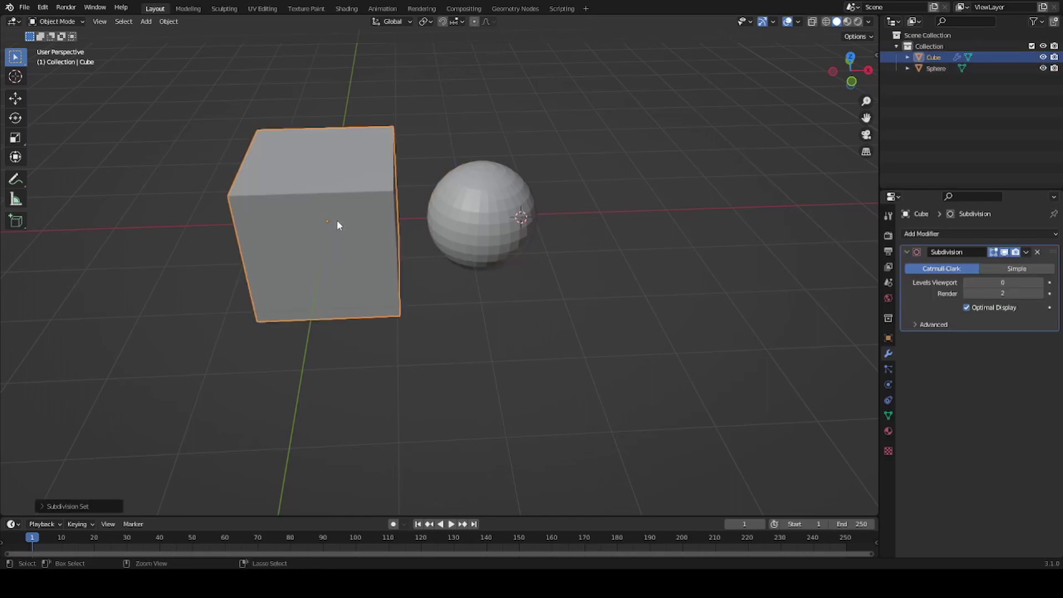
middle_click_drag(429, 249, 448, 243)
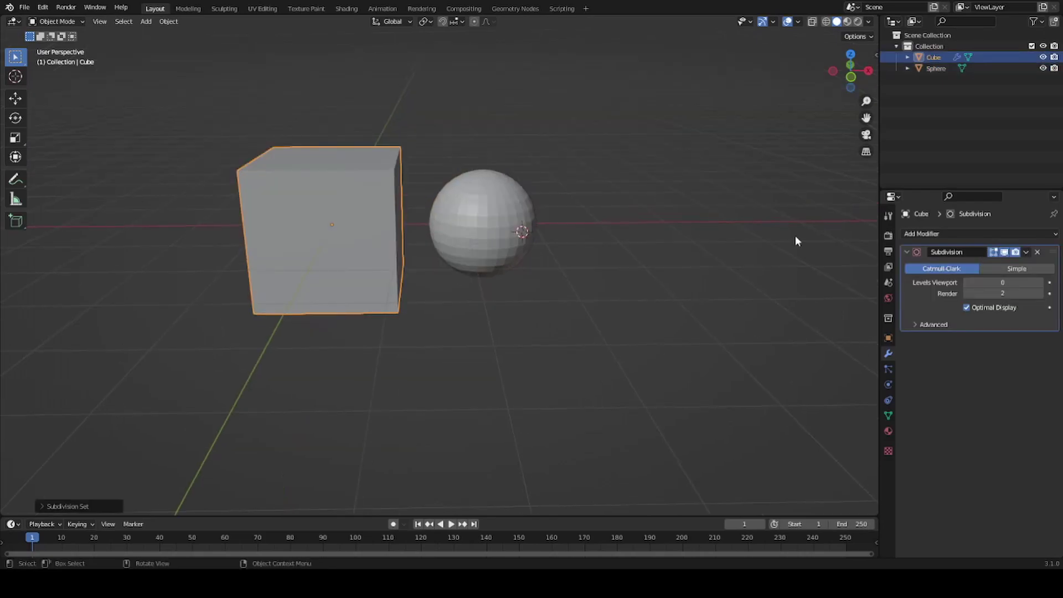
left_click(1039, 282)
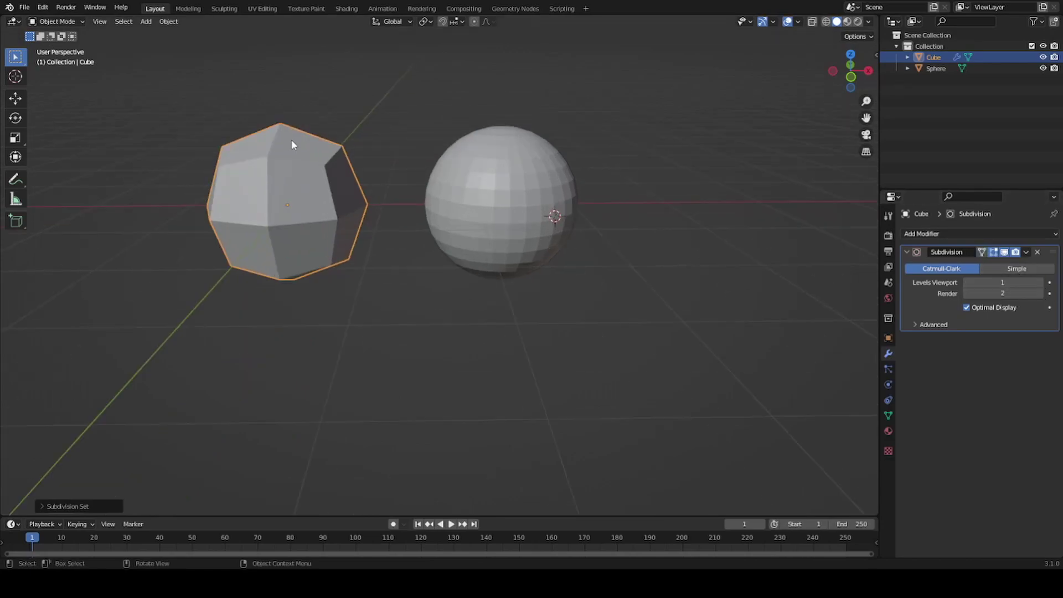
middle_click_drag(291, 140, 330, 128)
key("KP_1")
scroll(330, 127, "up", 2)
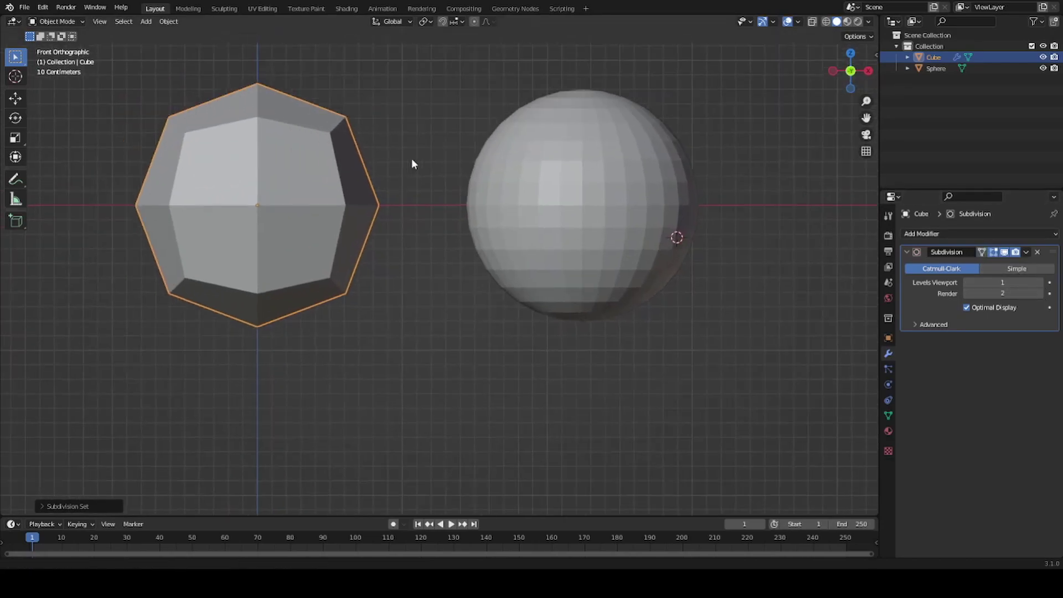
middle_click_drag(411, 158, 569, 201, "shift")
left_click(967, 283)
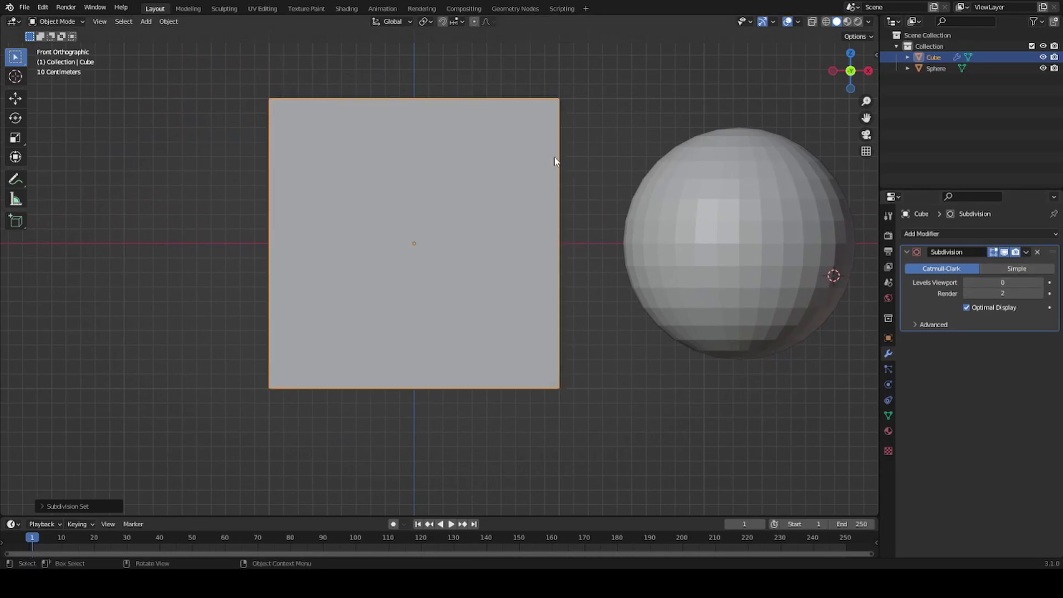
middle_click_drag(447, 96, 428, 118, "shift")
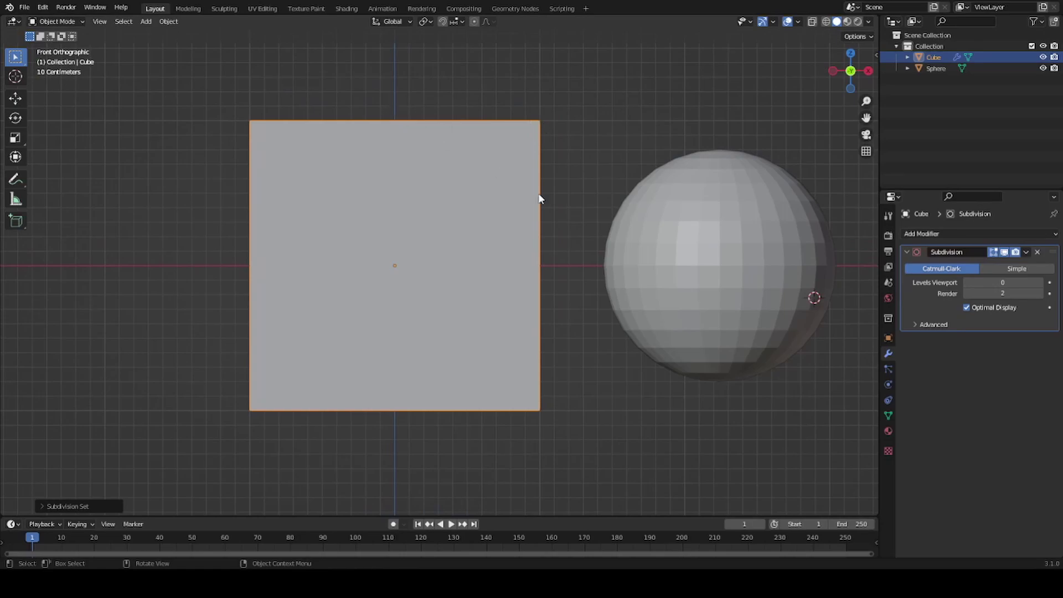
Sketch a blue annotation curve around the cube's upper-right corner and try subdivision levels 1 and 2.
mouse_move(395, 119)
left_mouse_down()
mouse_move(524, 219)
mouse_move(536, 267)
left_mouse_up()
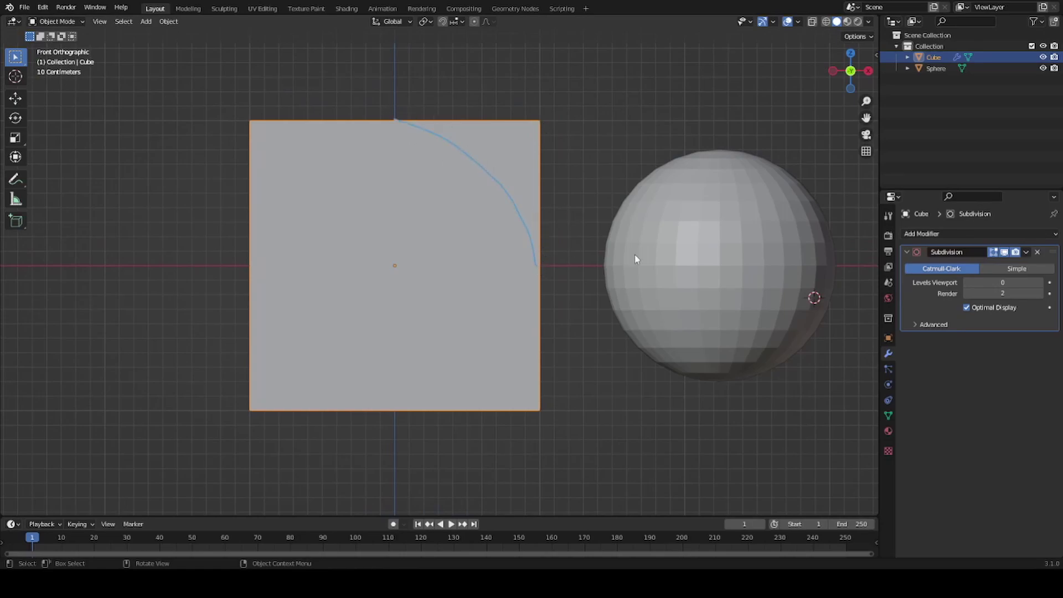
left_click(1042, 283)
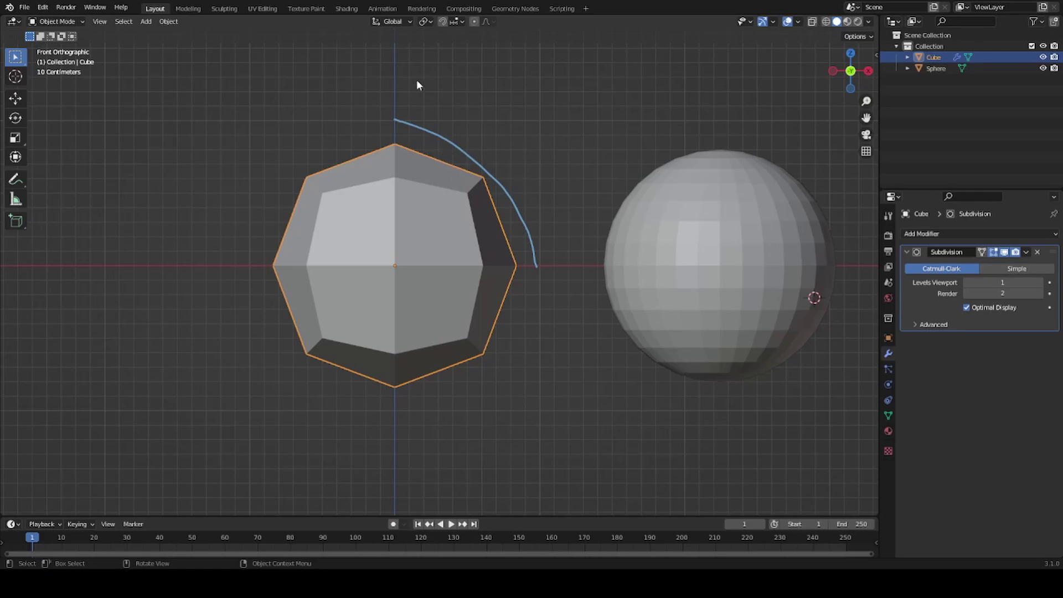
scroll(500, 162, "up", 2)
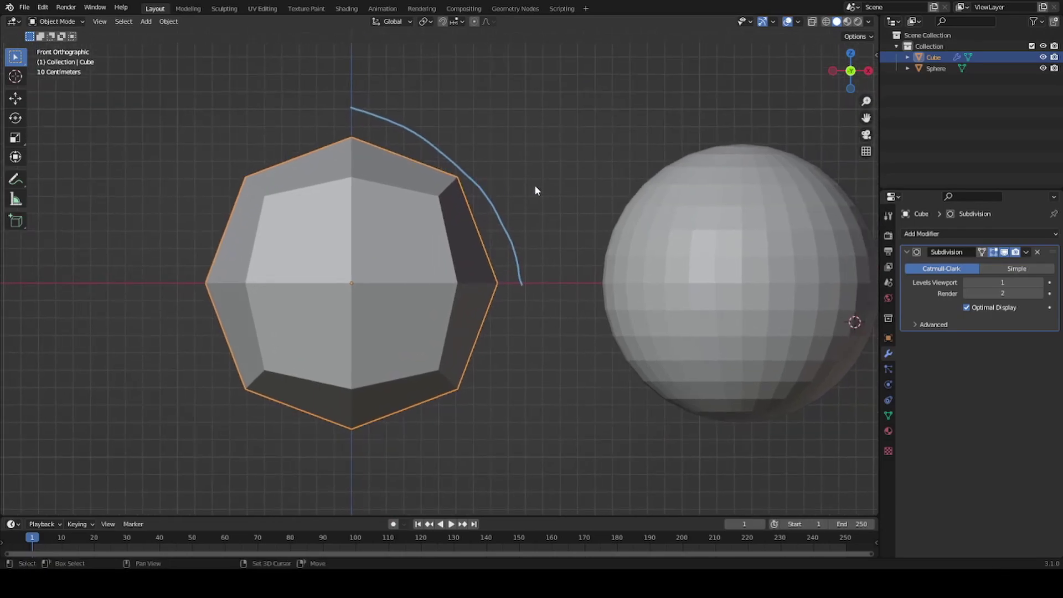
middle_click_drag(569, 177, 575, 175, "shift")
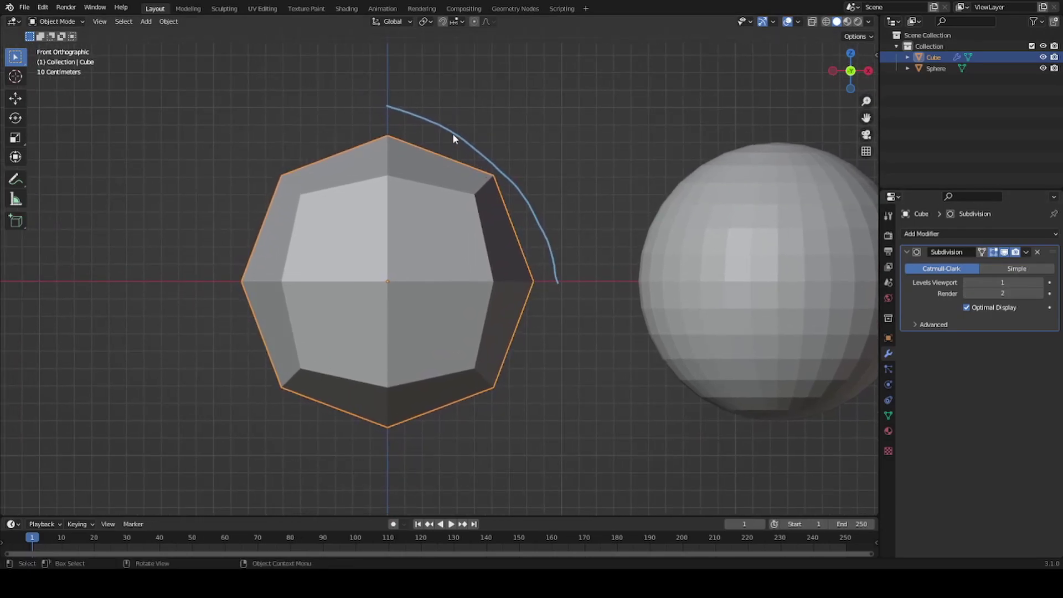
left_click(1039, 282)
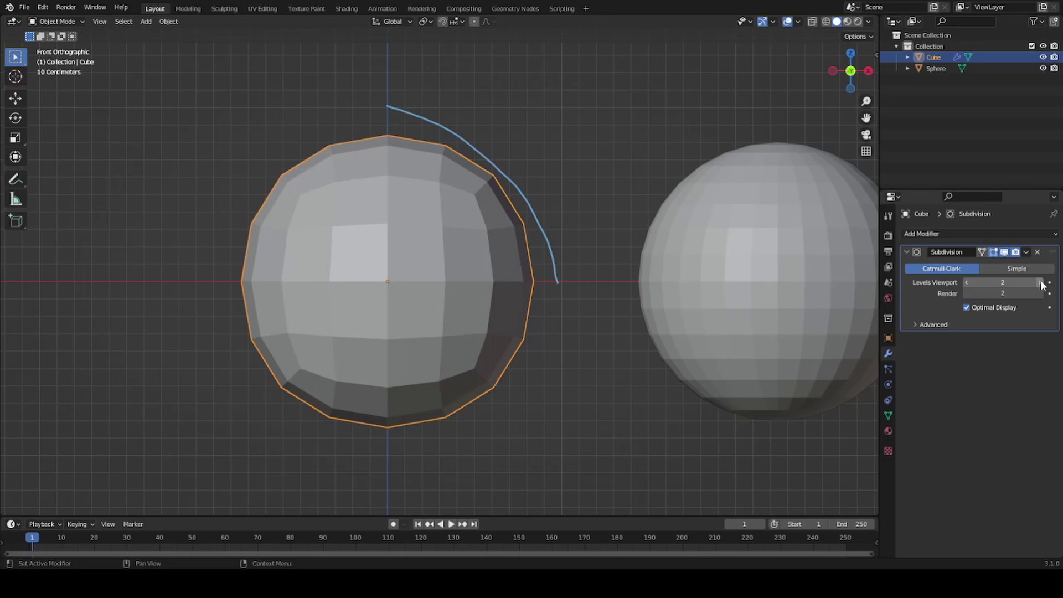
Compare subdivision levels 1–3, draw a second blue stroke along the upper-right edge, and settle on level 2.
left_click(966, 282)
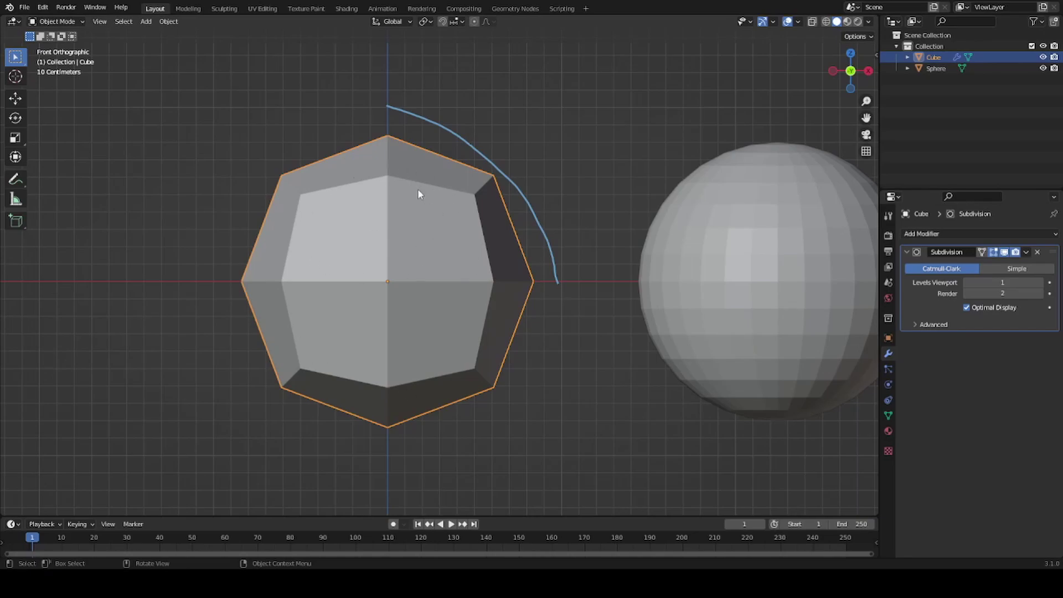
left_click(1040, 283)
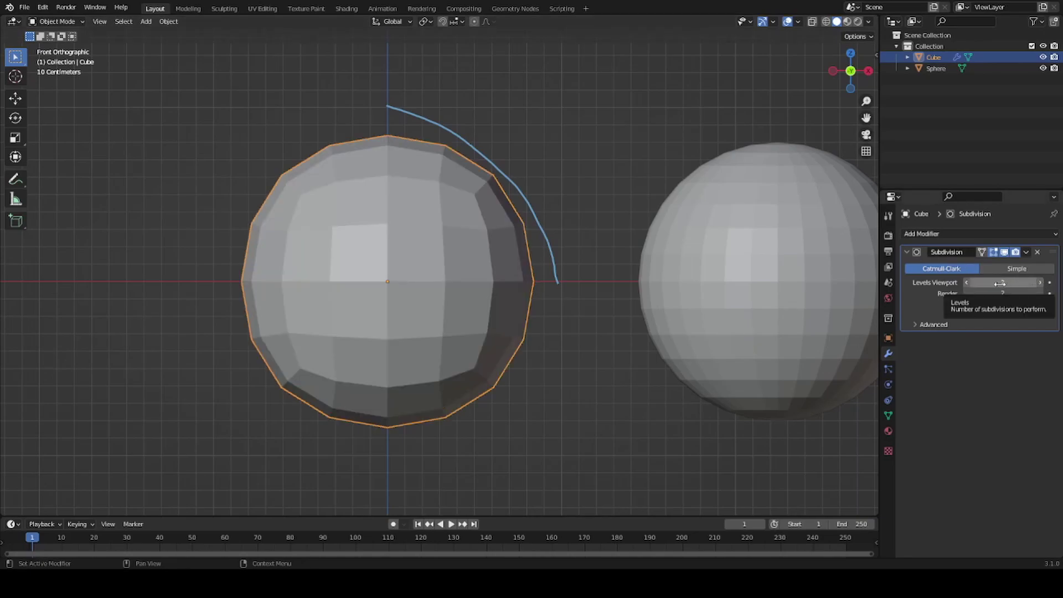
left_click(1040, 282)
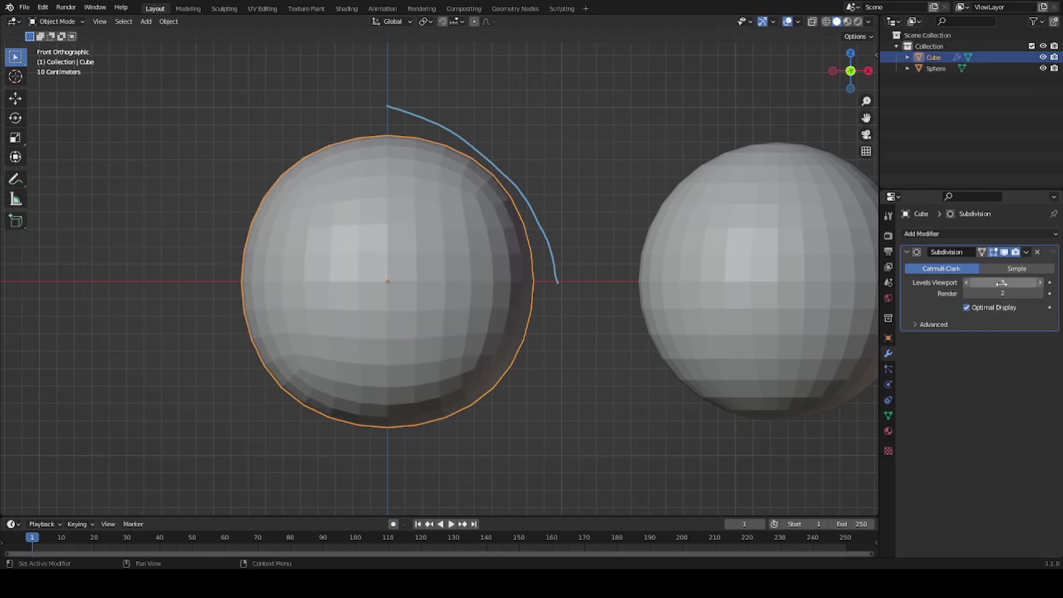
left_click(969, 285)
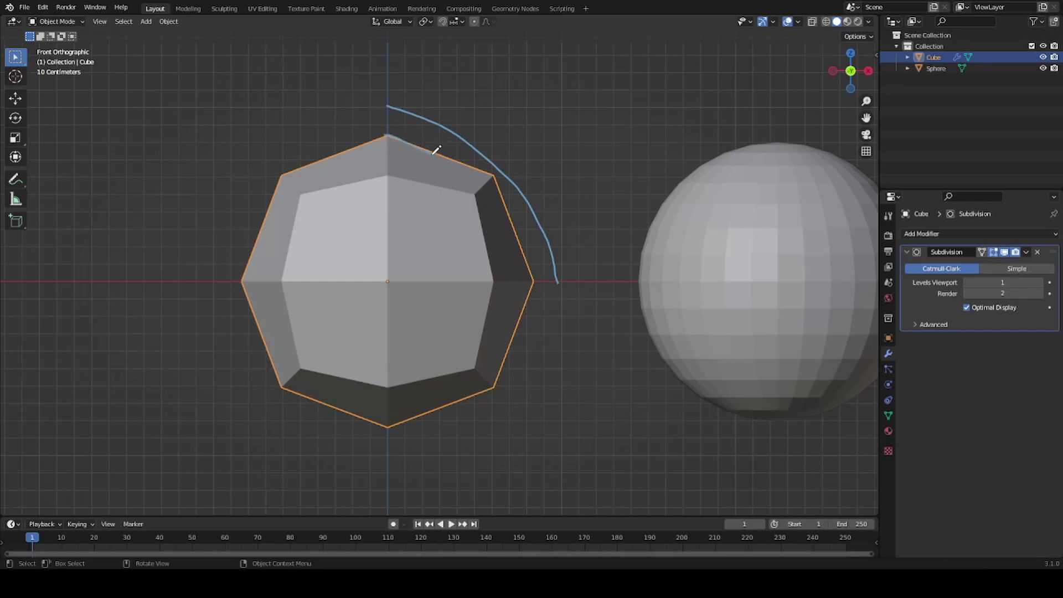
mouse_move(387, 135)
left_mouse_down()
mouse_move(492, 172)
mouse_move(536, 270)
left_mouse_up()
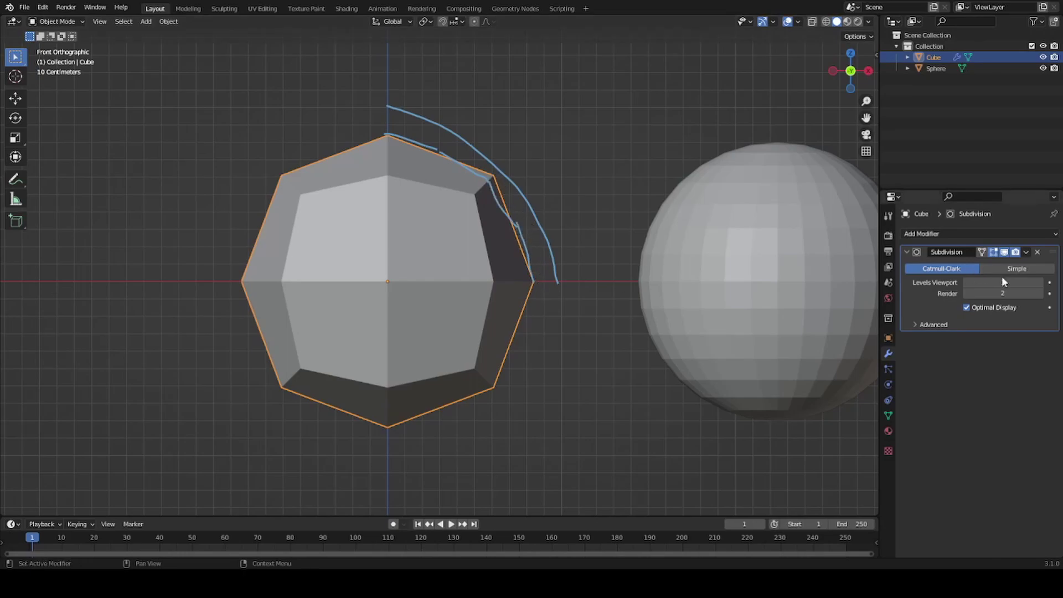
left_click(1040, 282)
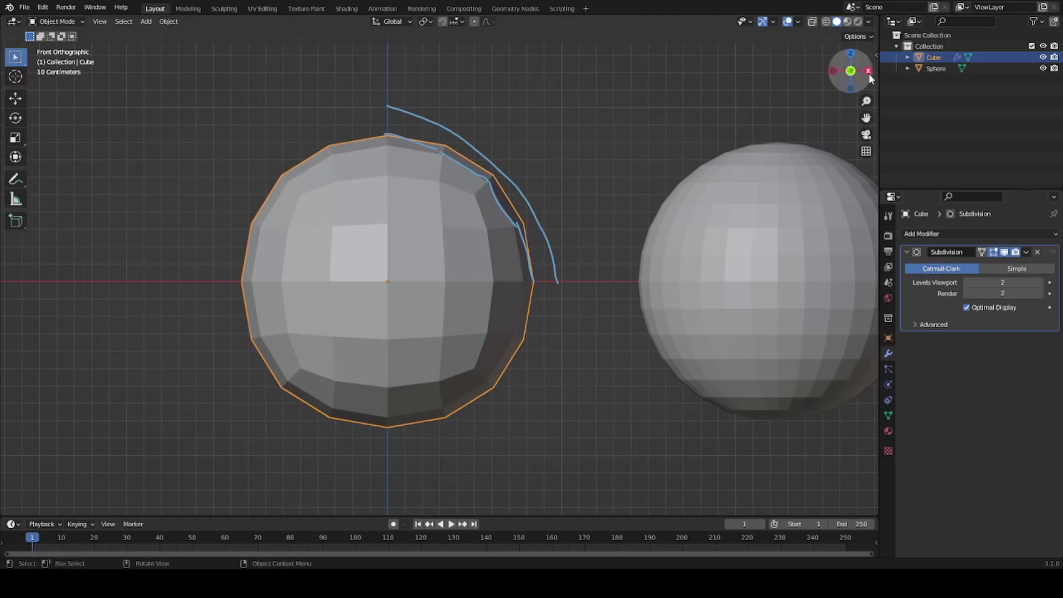
In the sidebar's View tab, add annotation layer Note.001, colour it green, and trace the rounded cube's top edge.
key("n")
left_click(872, 106)
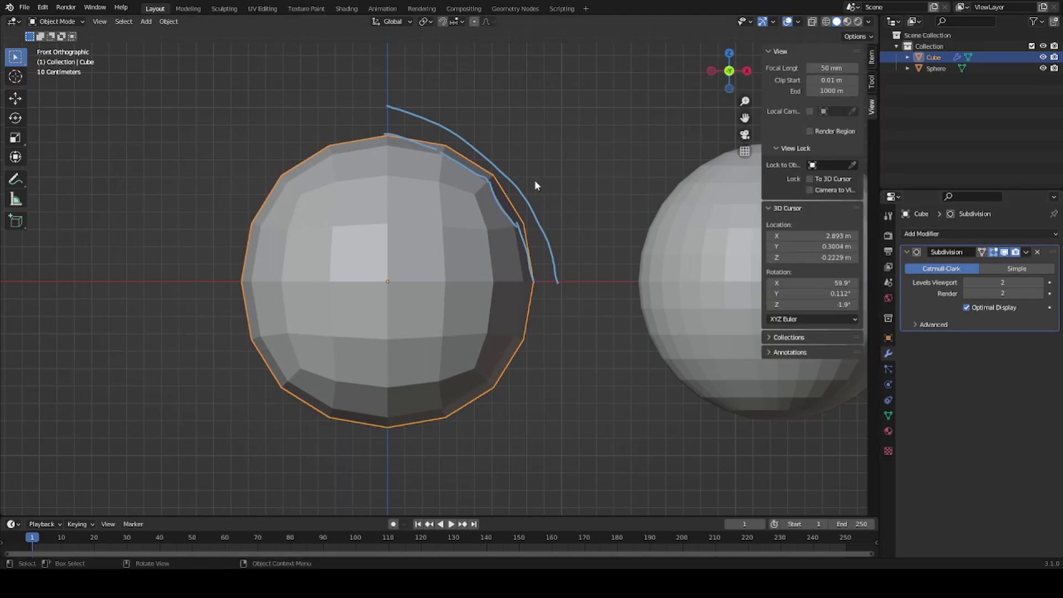
left_click(783, 352)
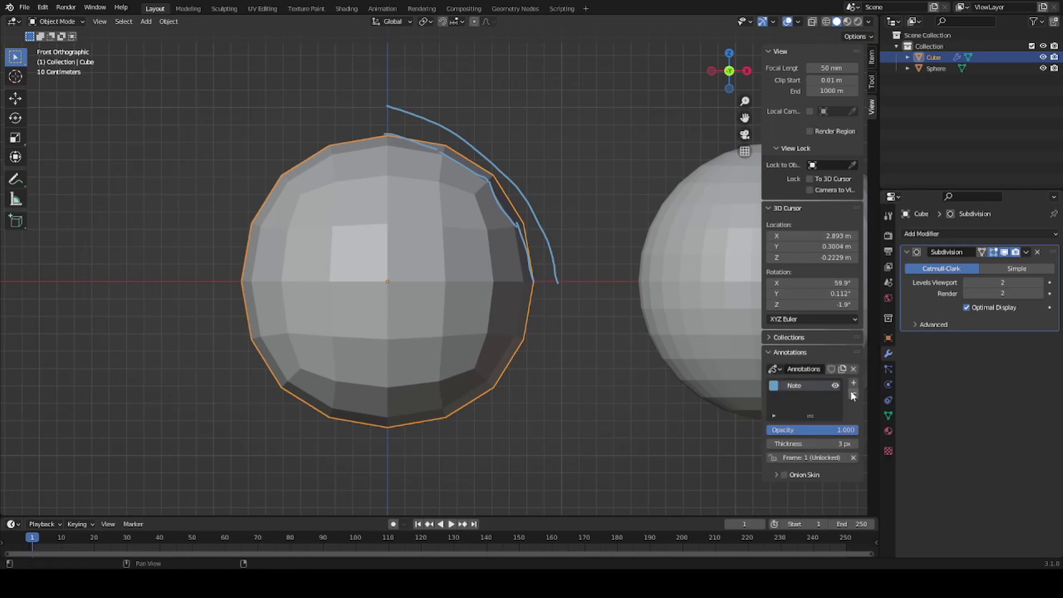
left_click(854, 385)
left_click(773, 385)
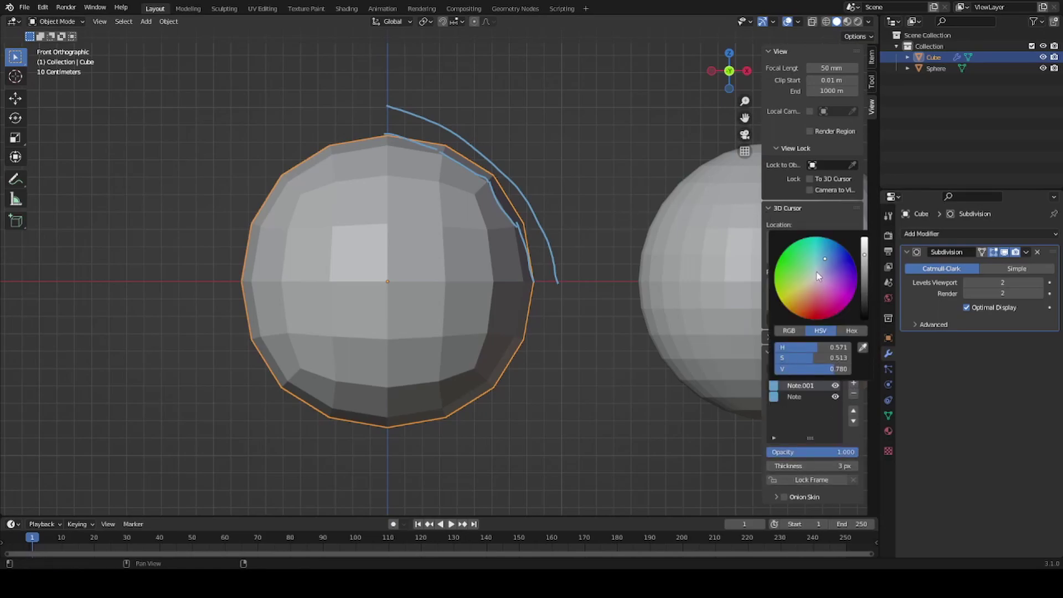
left_click_drag(801, 357, 844, 358)
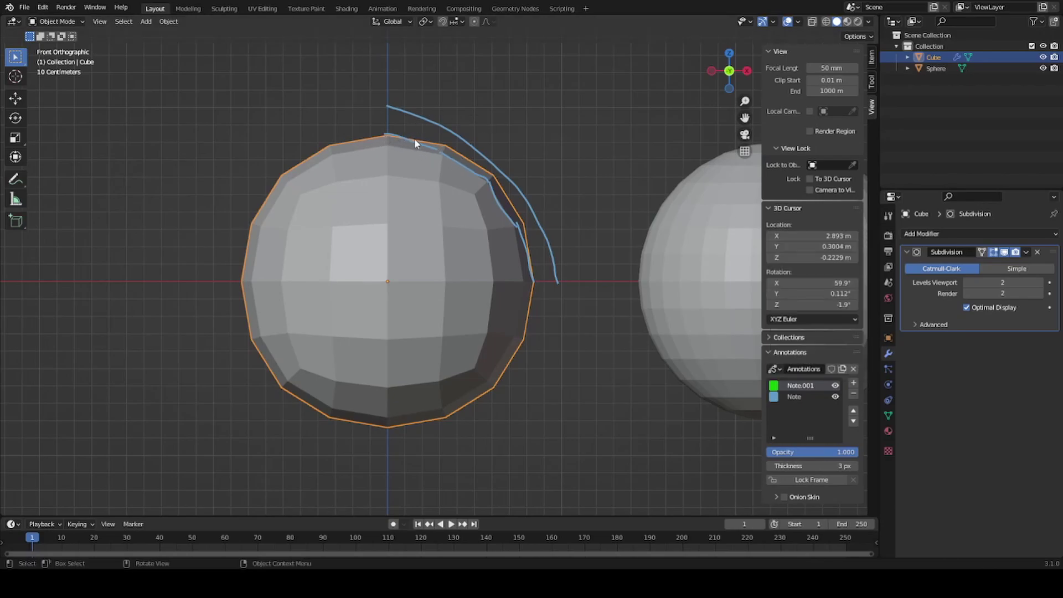
mouse_move(384, 134)
left_mouse_down()
mouse_move(446, 145)
mouse_move(515, 194)
mouse_move(536, 281)
left_mouse_up()
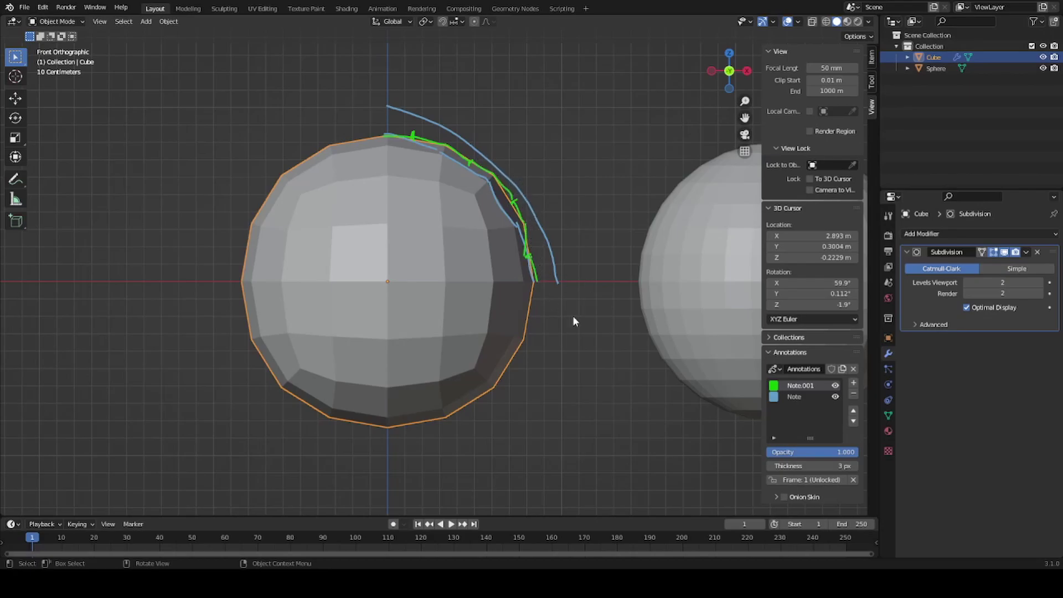
Set viewport subdivision to 3 and apply the Subdivision modifier to the Cube.
left_click(1039, 283)
scroll(471, 175, "up", 2)
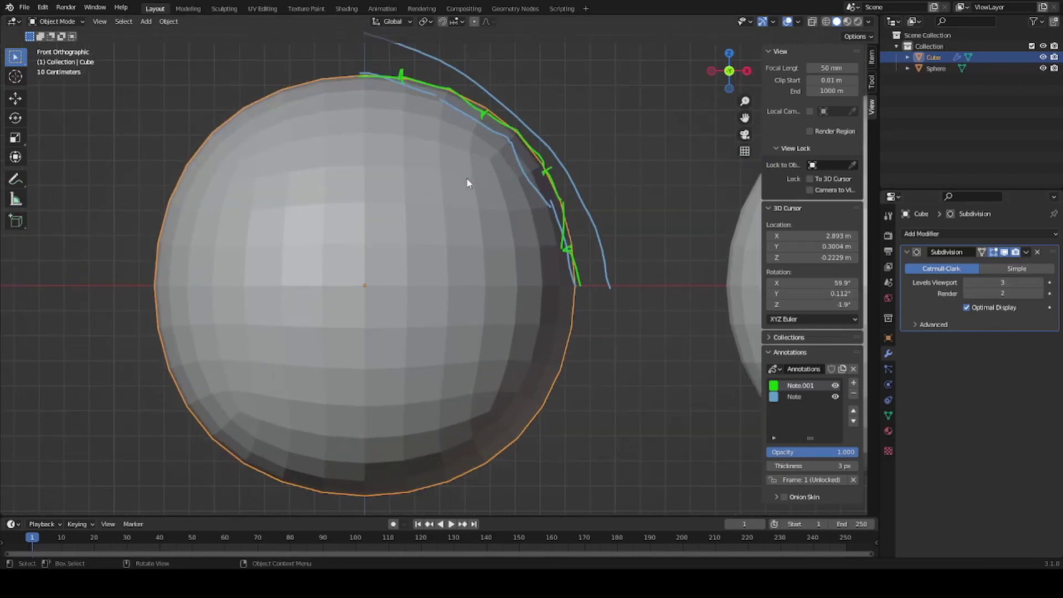
scroll(499, 169, "up", 3)
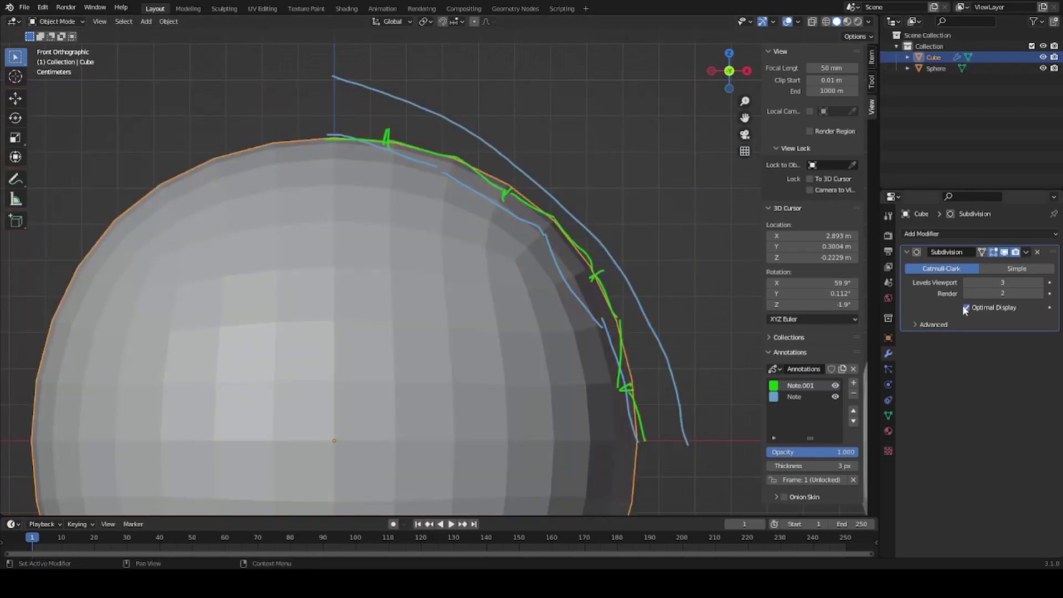
left_click(1026, 252)
left_click(968, 265)
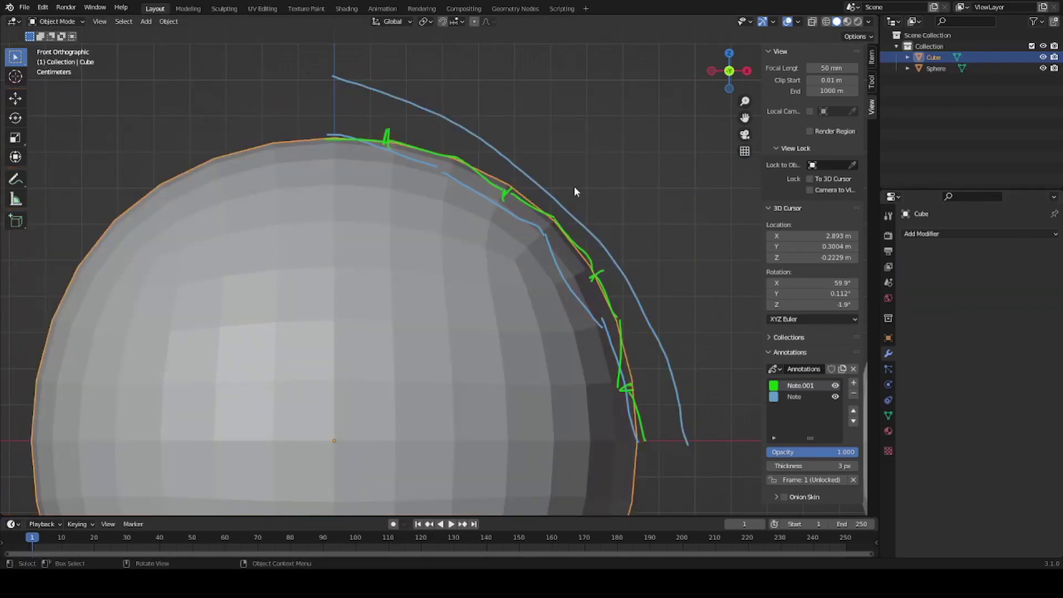
Inspect the applied mesh in Edit Mode, selecting a top-edge vertex, then return to Object Mode.
key("Tab")
scroll(465, 154, "up", 1)
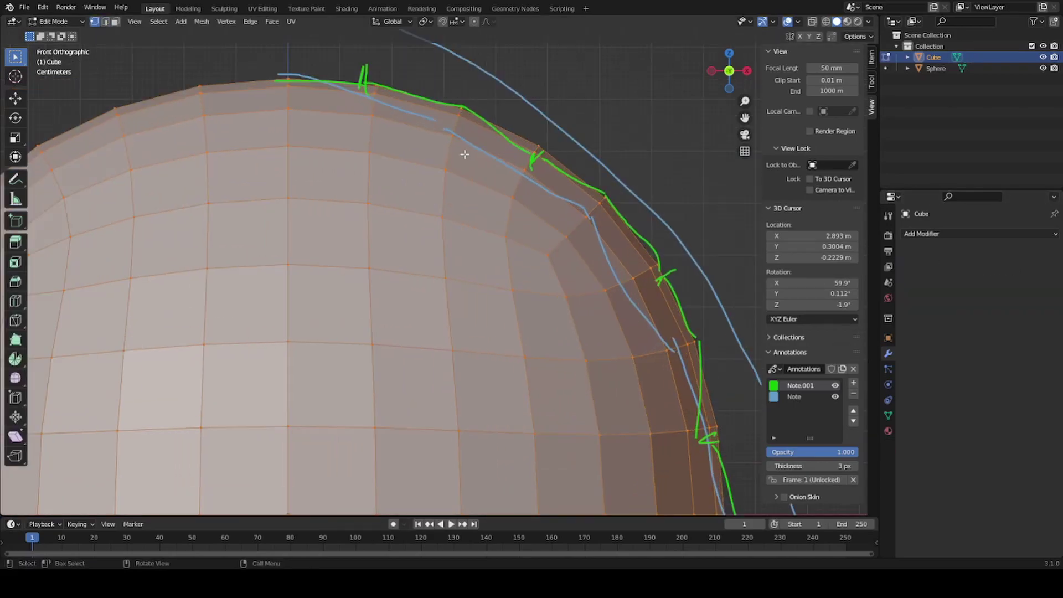
scroll(464, 154, "down", 2)
left_click_drag(244, 158, 279, 184)
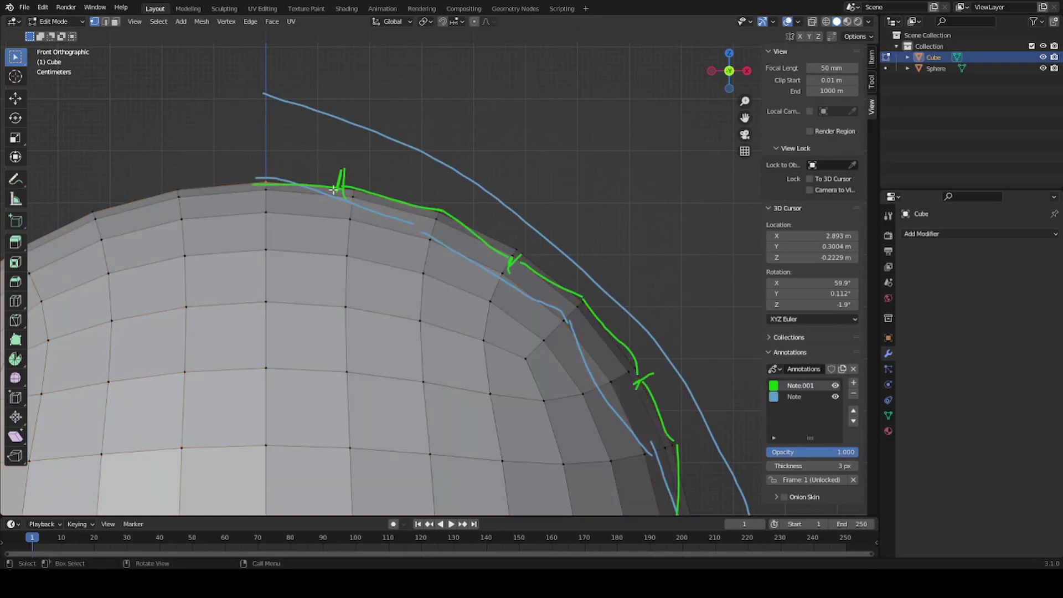
left_click(352, 194)
scroll(499, 270, "down", 2)
scroll(520, 210, "down", 2)
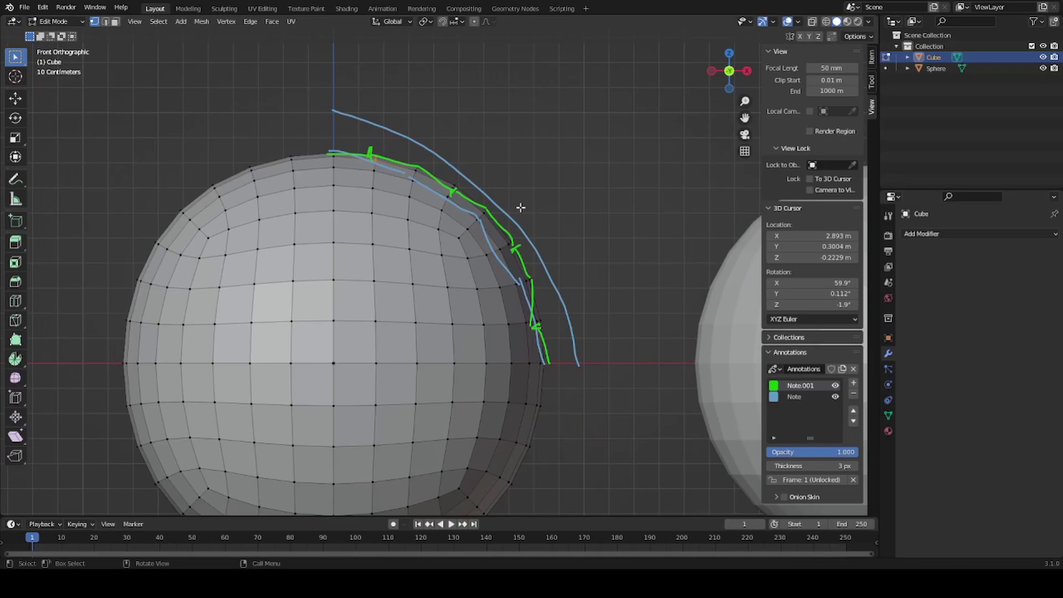
key("Tab")
scroll(449, 267, "down", 3)
mouse_move(509, 267)
middle_mouse_down("shift")
mouse_move(490, 242)
mouse_move(658, 263)
middle_mouse_up("shift")
middle_click_drag(601, 237, 242, 192, "shift")
Place the 3D cursor right of the sphere and add a Suzanne monkey head there.
right_click(468, 242, "shift")
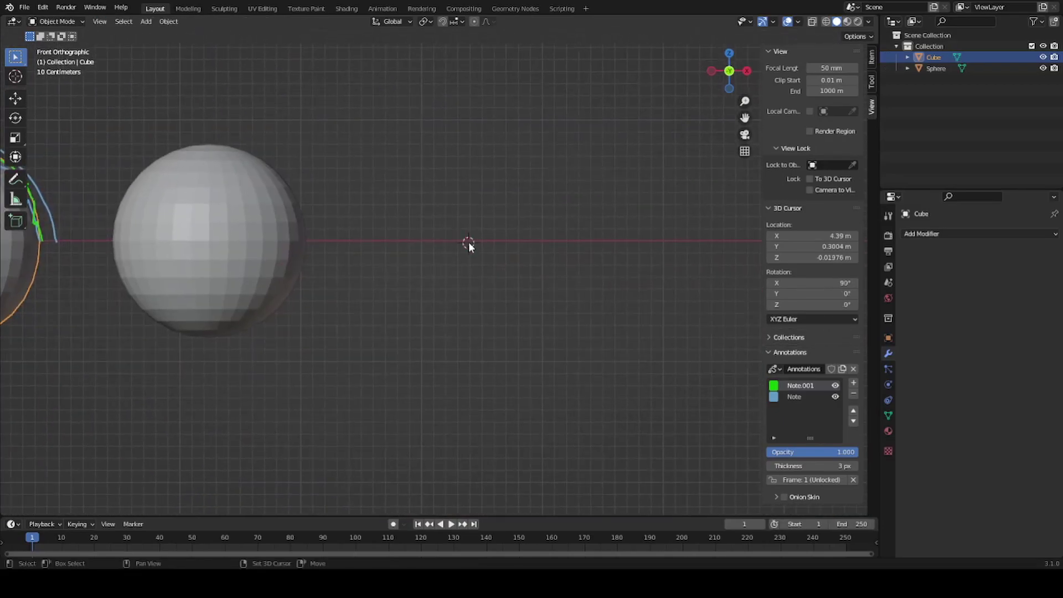
key("shift+a")
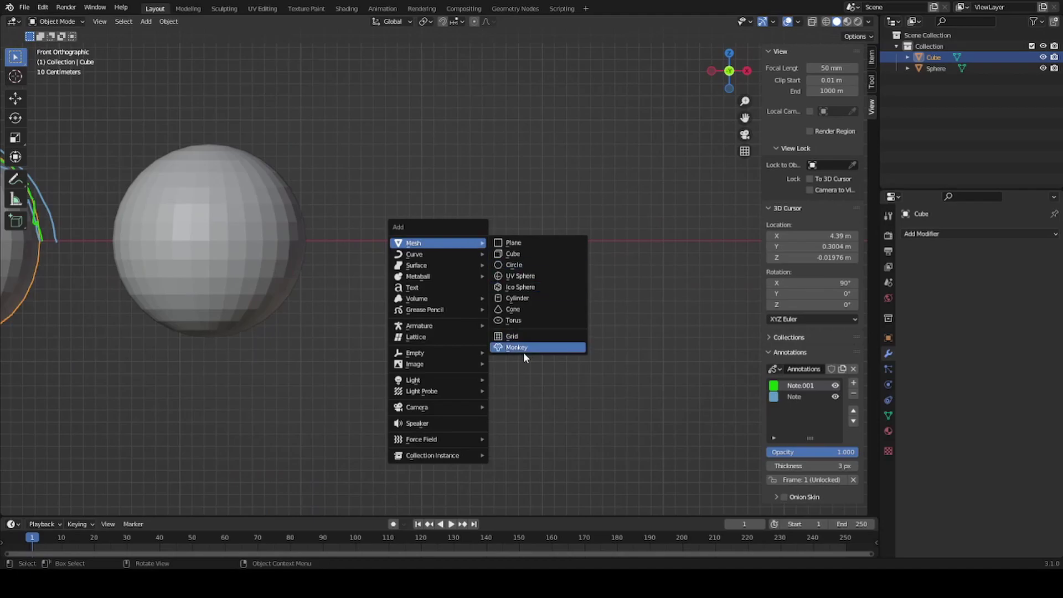
left_click(523, 349)
mouse_move(397, 221)
middle_mouse_down()
mouse_move(507, 234)
mouse_move(492, 192)
middle_mouse_up()
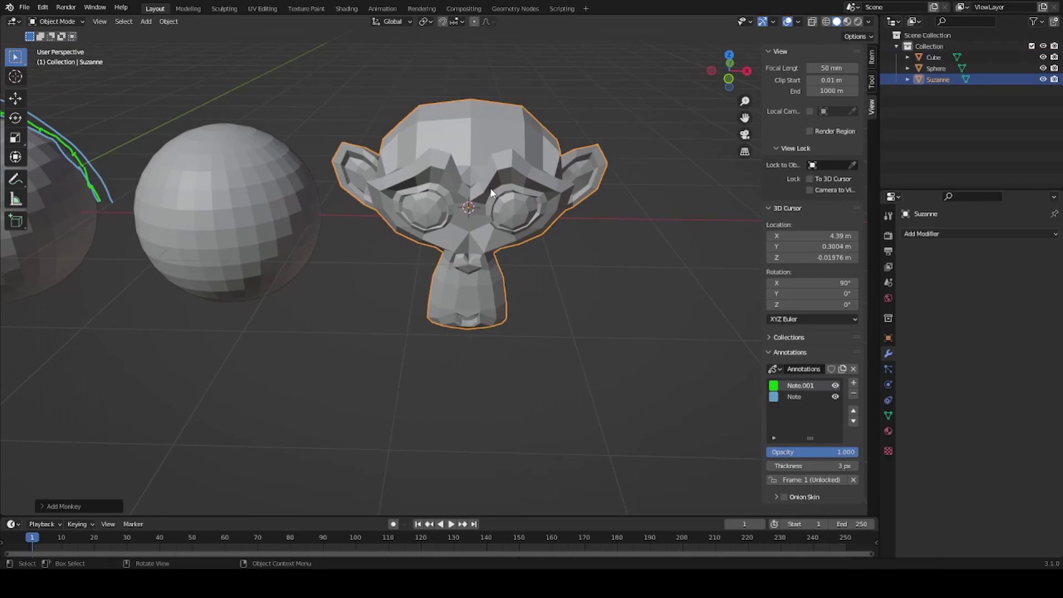
mouse_move(520, 162)
middle_mouse_down()
mouse_move(620, 182)
mouse_move(585, 215)
mouse_move(480, 225)
mouse_move(387, 177)
mouse_move(406, 173)
middle_mouse_up()
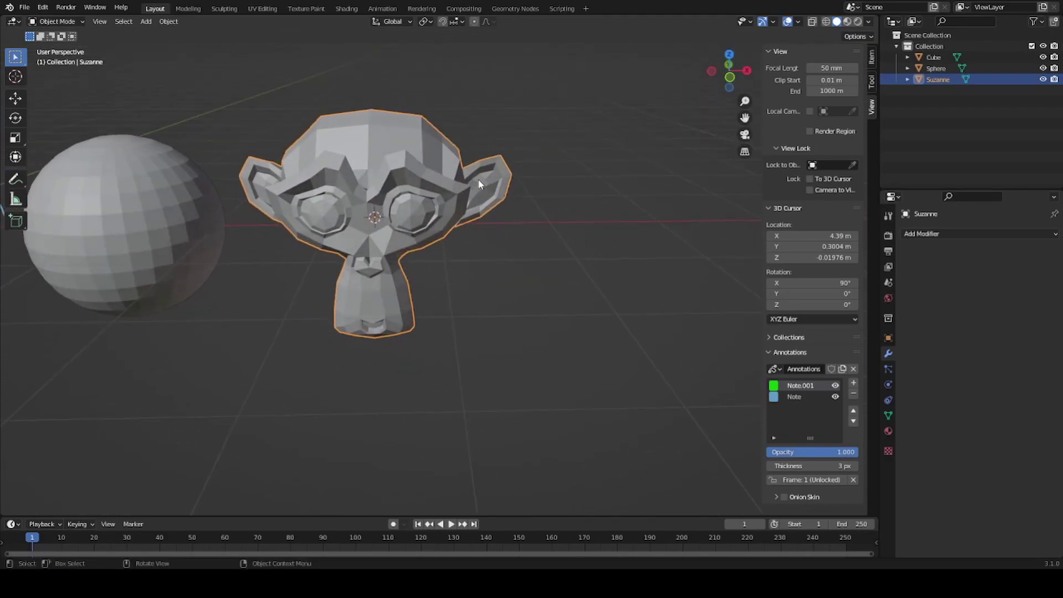
Smooth Suzanne with a level-3 Subdivision Surface modifier using Ctrl+3.
key("ctrl+3")
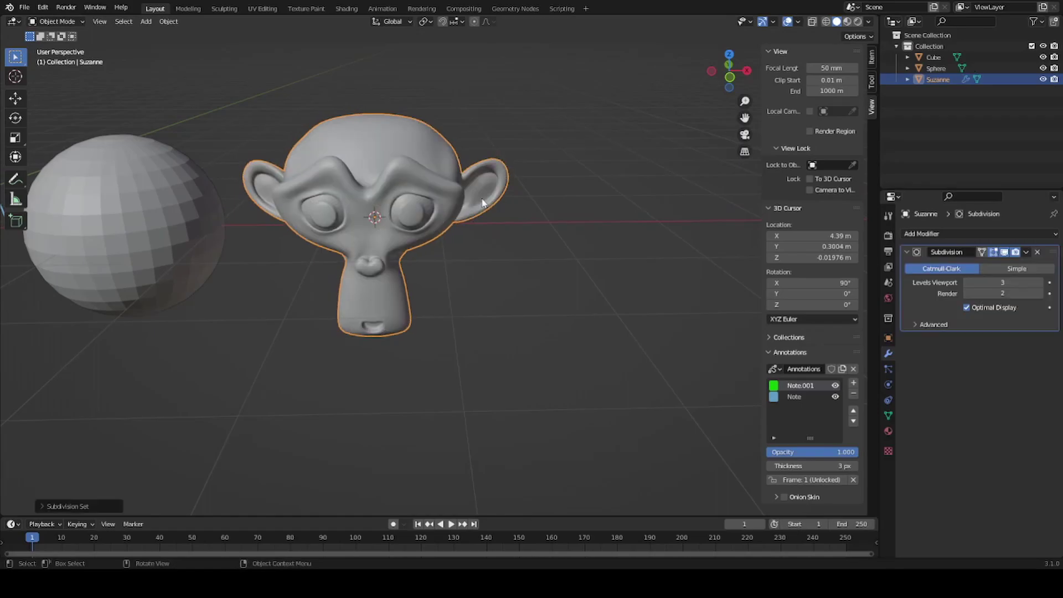
mouse_move(383, 187)
middle_mouse_down()
mouse_move(434, 199)
mouse_move(379, 163)
mouse_move(367, 181)
mouse_move(424, 182)
mouse_move(372, 191)
mouse_move(417, 205)
mouse_move(510, 201)
middle_mouse_up()
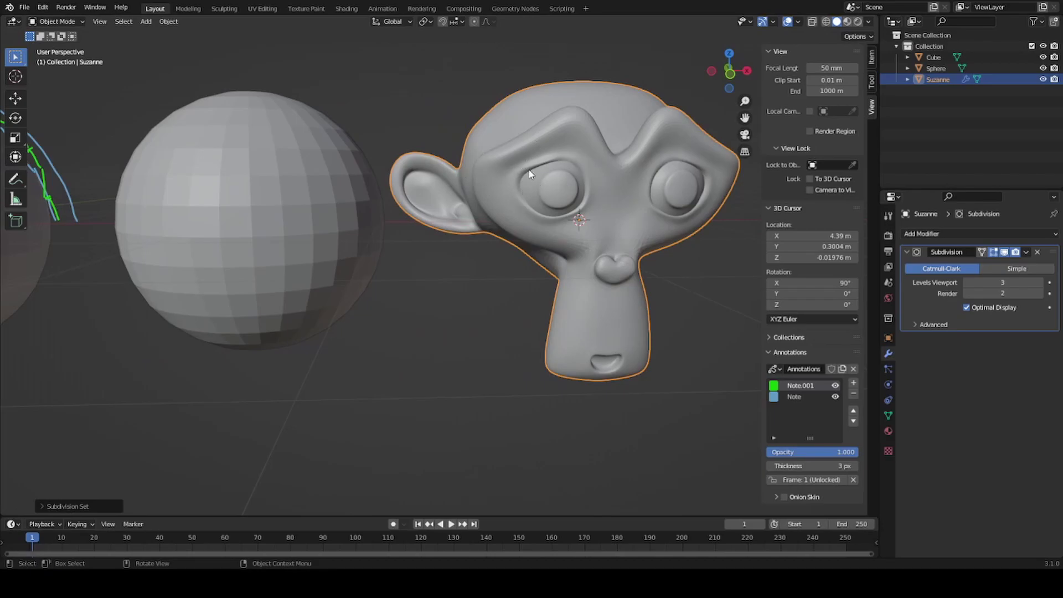
middle_click_drag(498, 175, 546, 166)
scroll(281, 209, "down", 2)
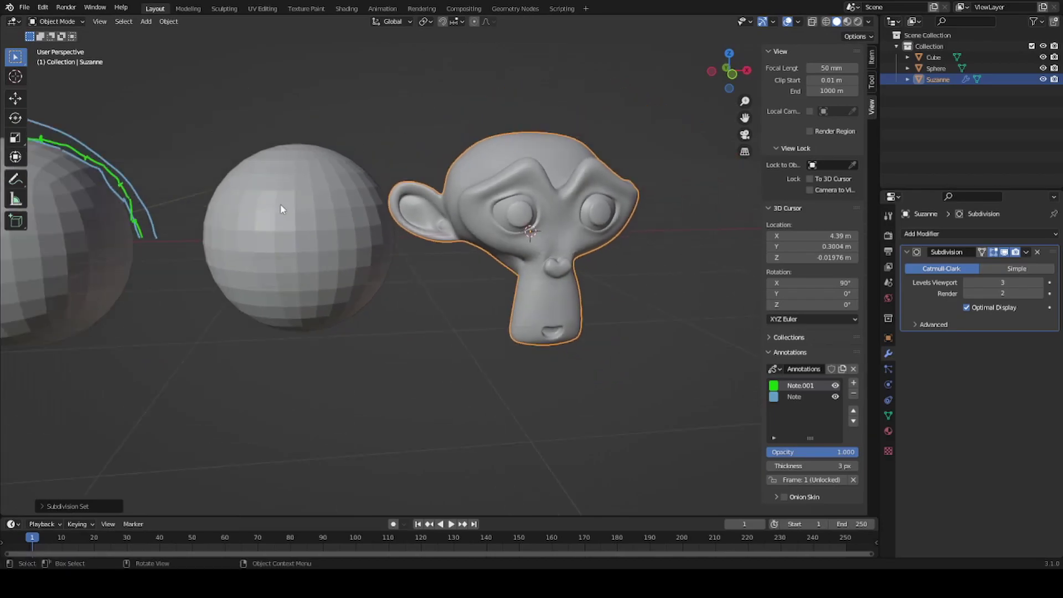
scroll(411, 219, "down", 2)
Box-select both spheres and shade them smooth.
left_click_drag(95, 411, 589, 294)
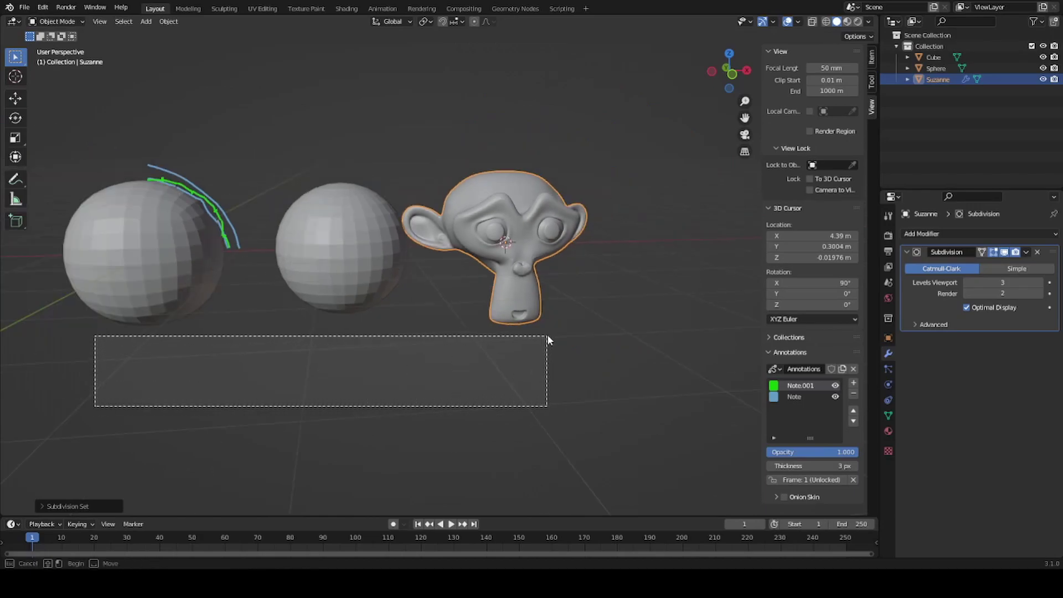
right_click(367, 234)
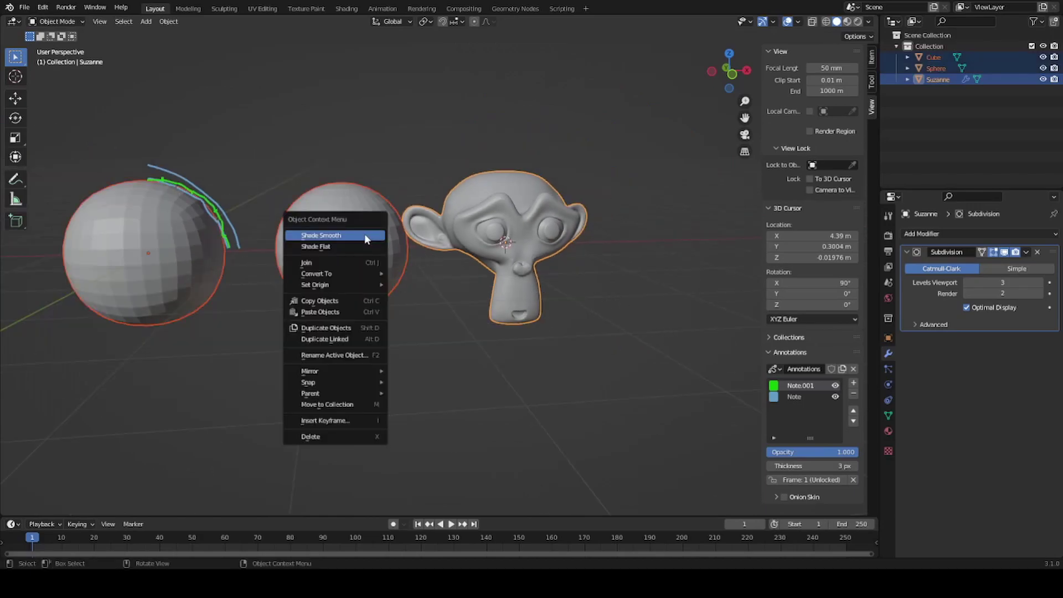
left_click(364, 235)
scroll(319, 242, "up", 1)
scroll(558, 299, "up", 1)
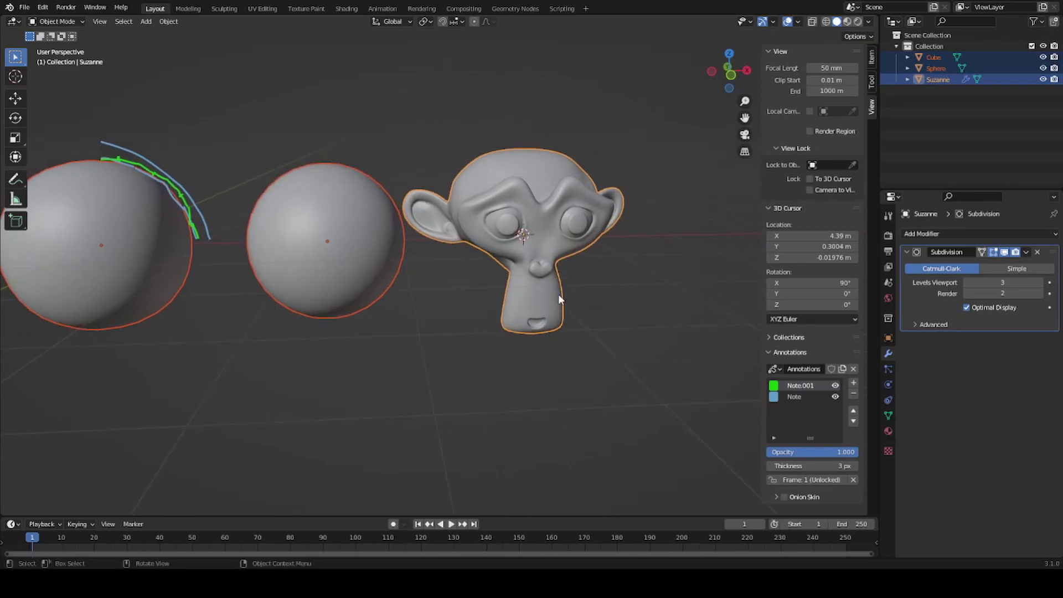
scroll(452, 188, "up", 1)
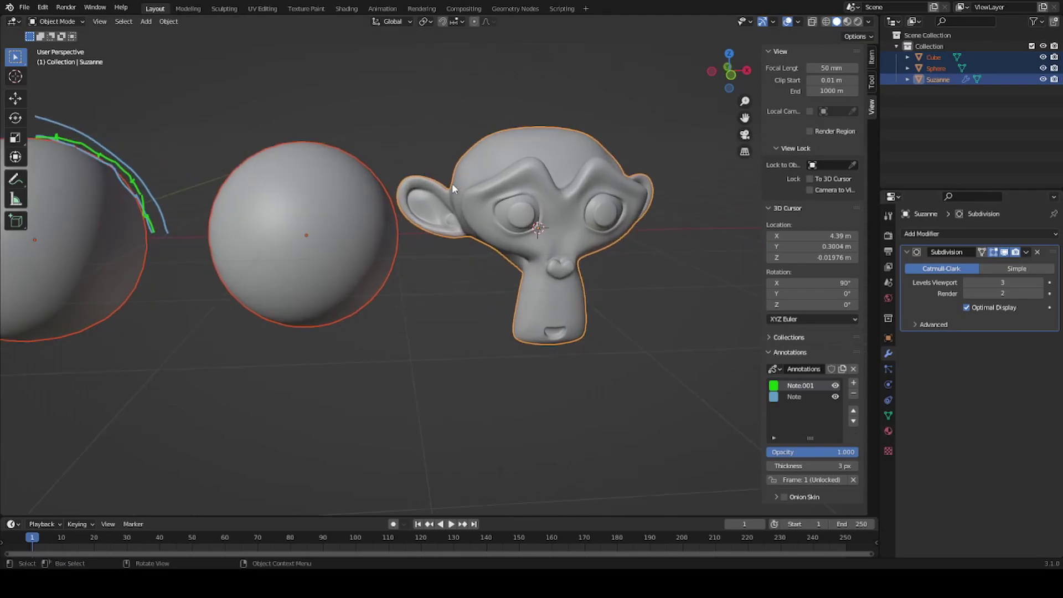
Select Suzanne, delete her Subdivision modifier, and shade her flat.
left_click(428, 143)
left_click(549, 183)
mouse_move(566, 221)
middle_mouse_down()
mouse_move(466, 159)
mouse_move(531, 194)
middle_mouse_up()
key("Tab")
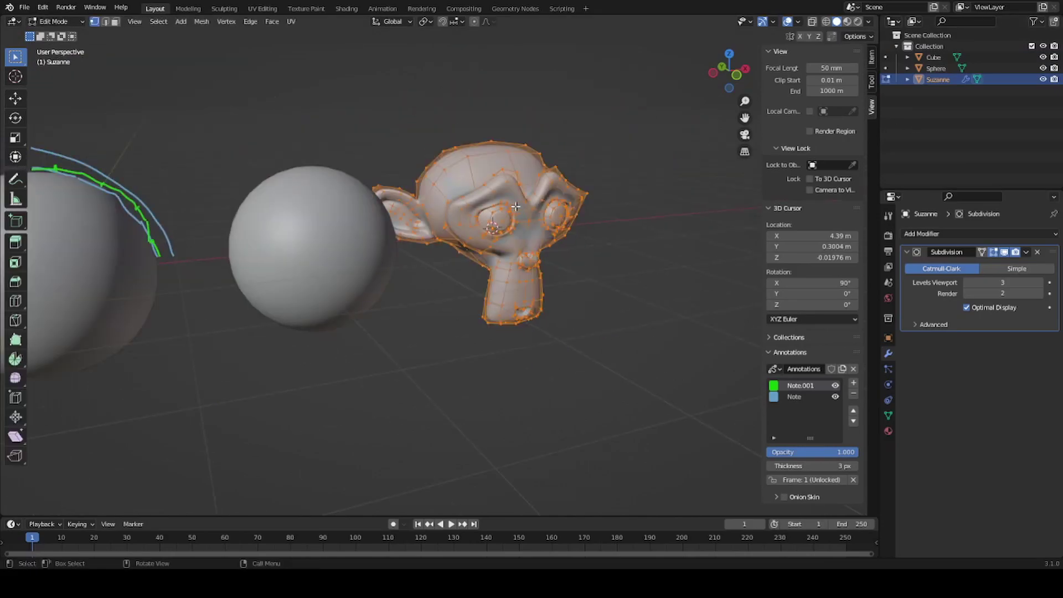
key("Tab")
middle_click_drag(594, 179, 506, 204, "shift")
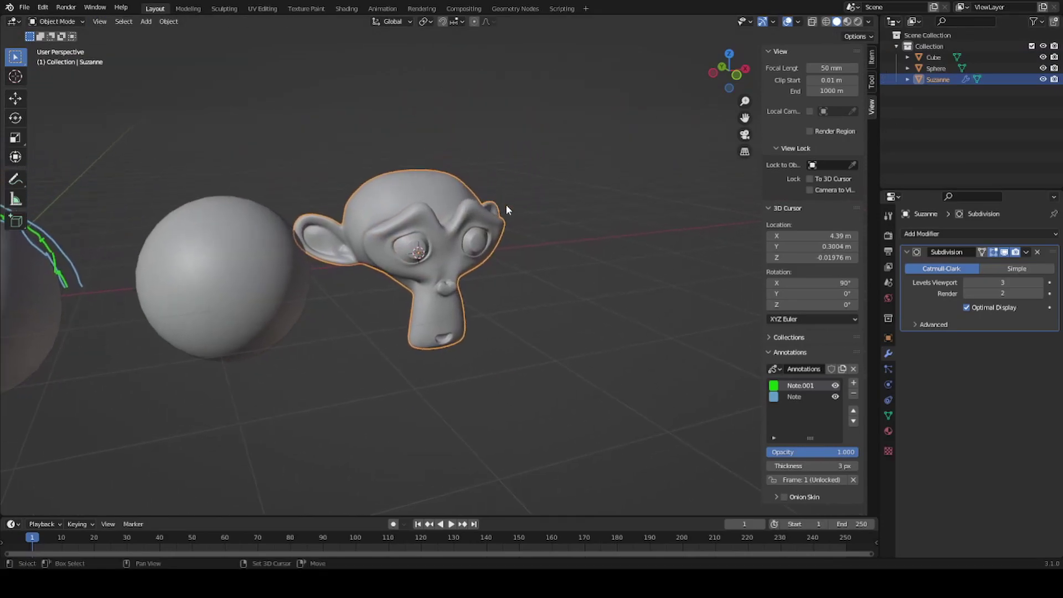
left_click(1038, 253)
right_click(438, 208)
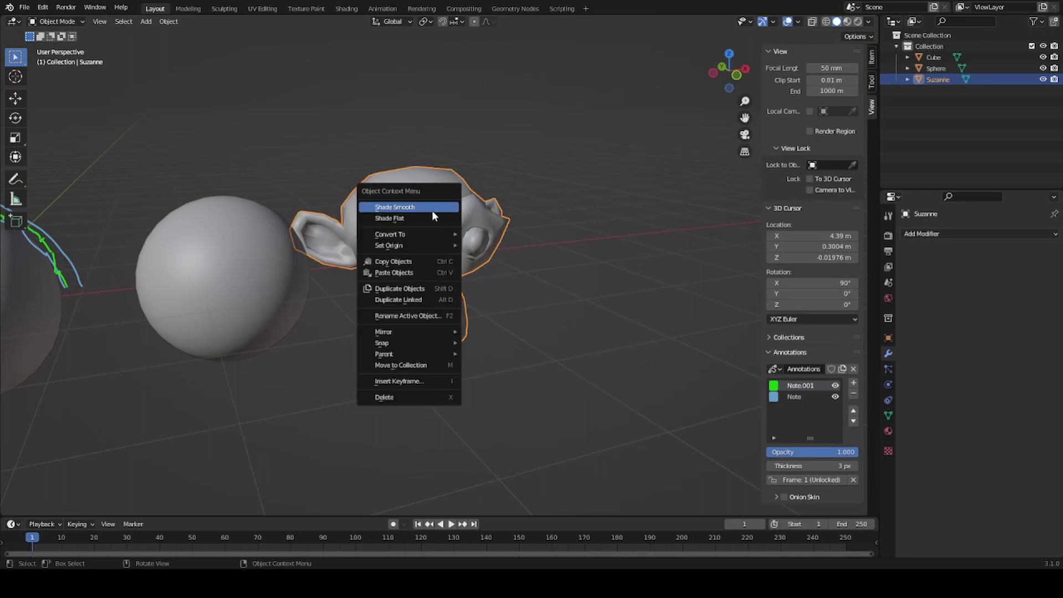
left_click(421, 220)
Put Suzanne in Edit Mode with nothing selected and open the viewport Overlays to enable Face Orientation.
scroll(476, 249, "up", 3)
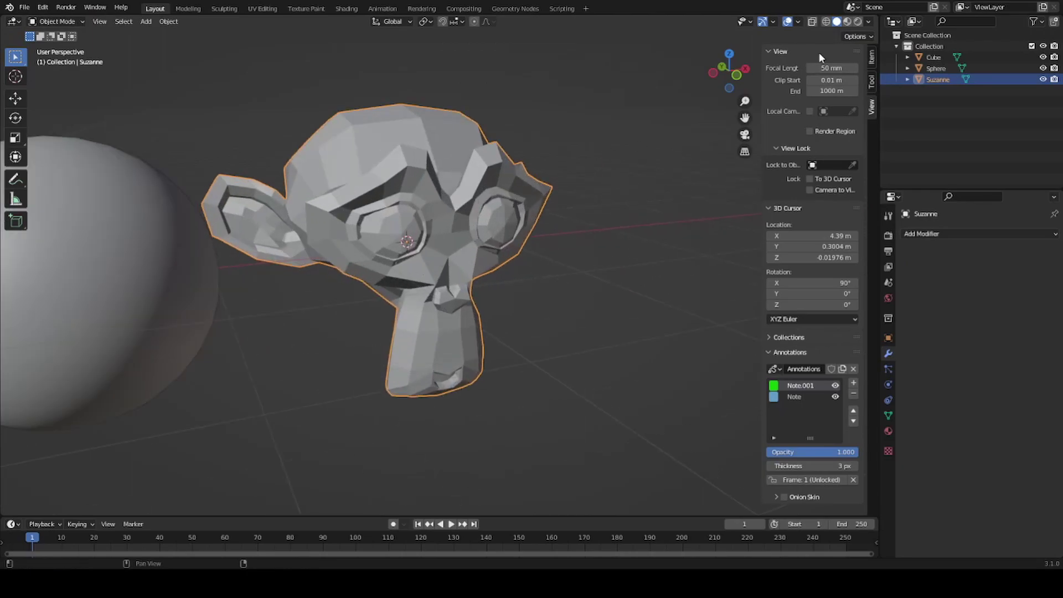
key("Tab")
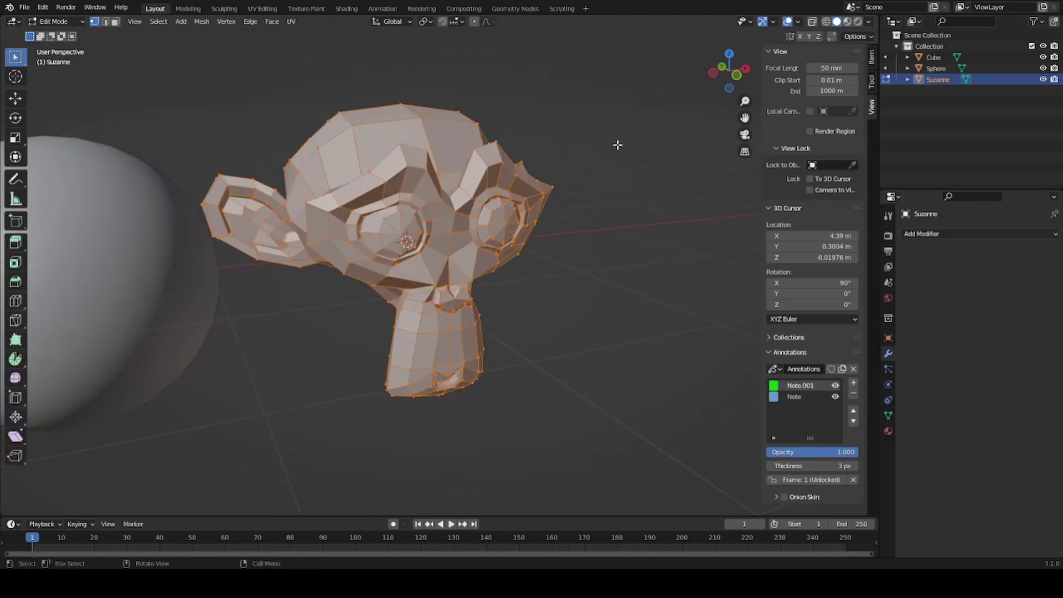
left_click(618, 145)
left_click(797, 20)
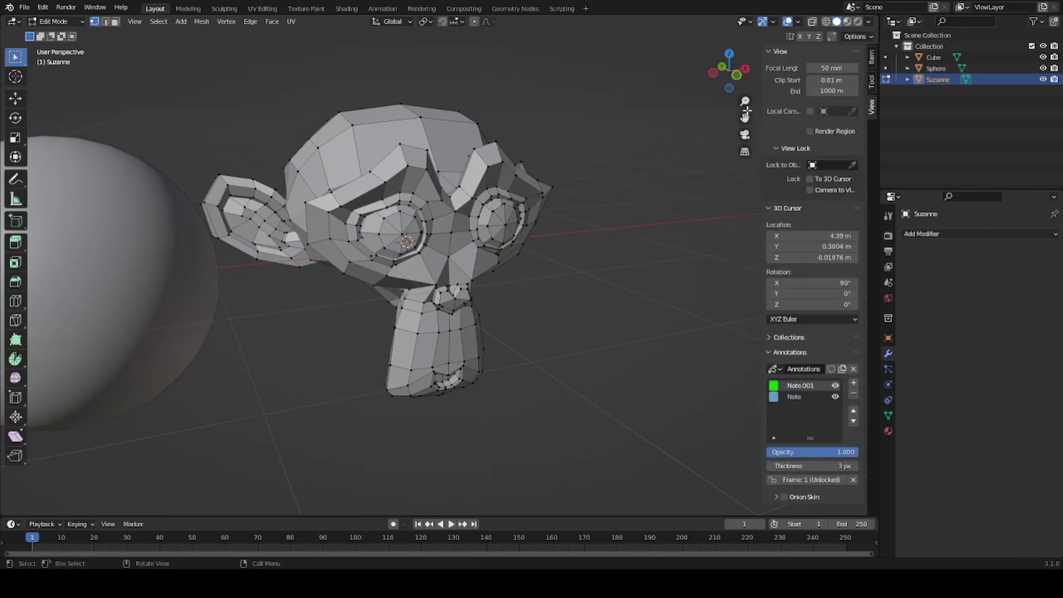
left_click(798, 22)
left_click(799, 22)
Turn on face orientation, isolate Suzanne in Local View, and select a top face in Edit Mode.
left_click(729, 234)
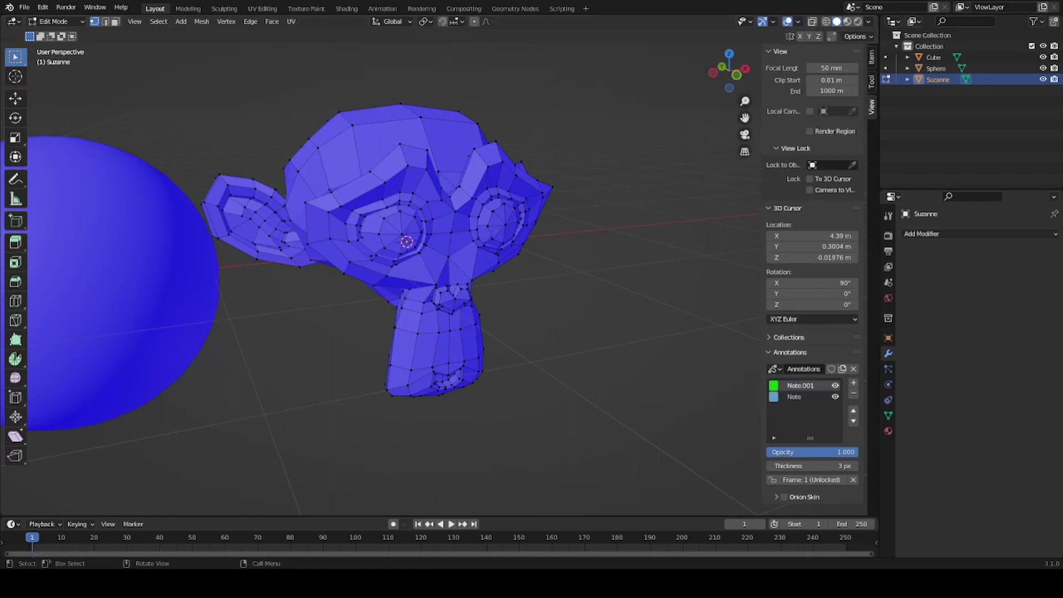
mouse_move(499, 249)
middle_mouse_down()
mouse_move(339, 285)
mouse_move(485, 188)
mouse_move(421, 209)
middle_mouse_up()
key("Tab")
key("KP_Divide")
key("Tab")
key("3")
left_click(429, 178)
In the Overlays popover, test mesh analysis and hidden wire, then enable split and face normals.
left_click(799, 21)
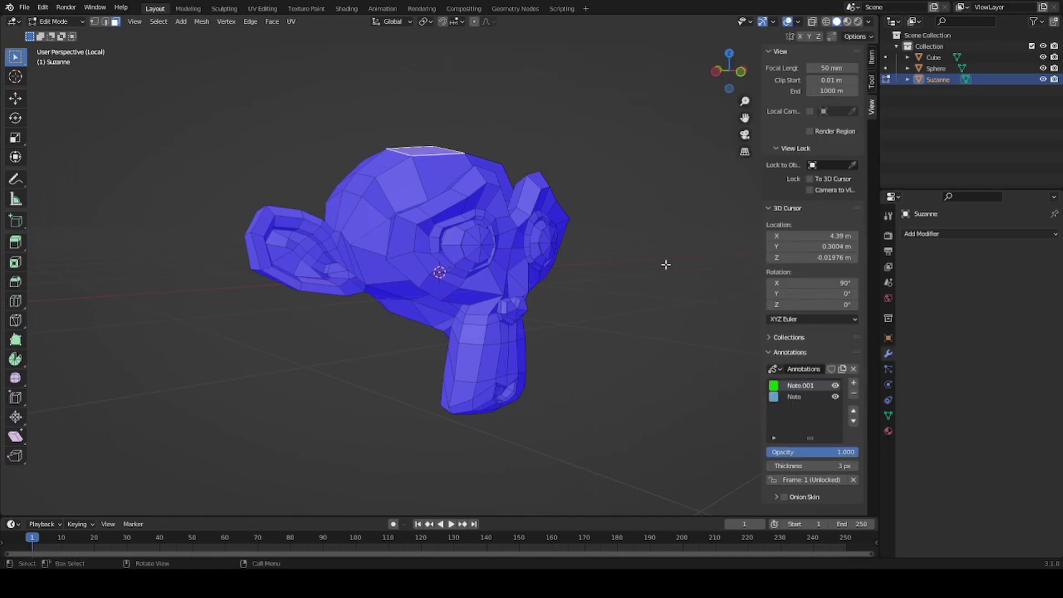
left_click(796, 22)
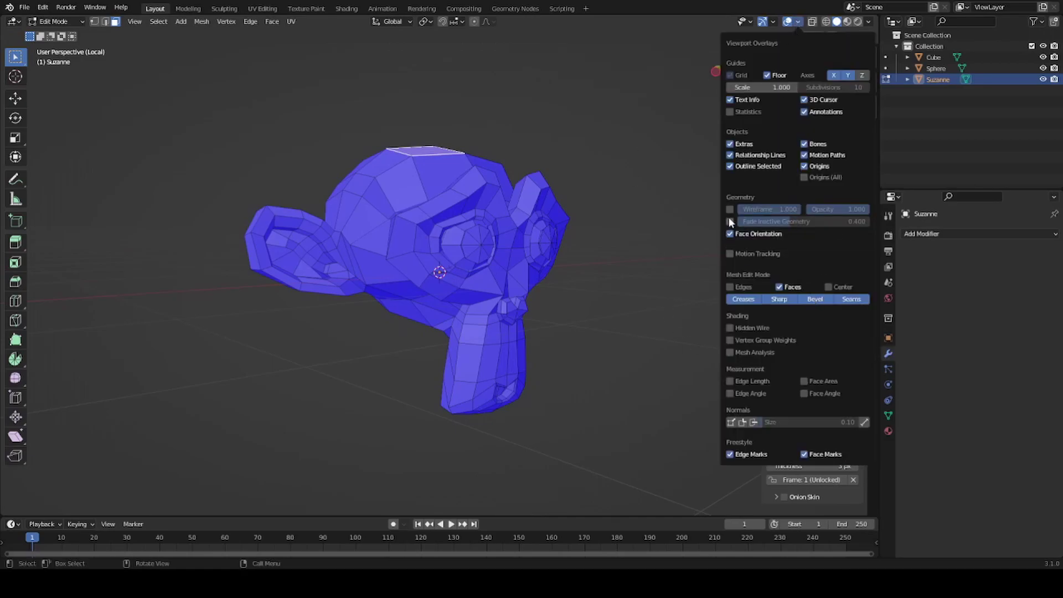
left_click(731, 352)
left_click(730, 340)
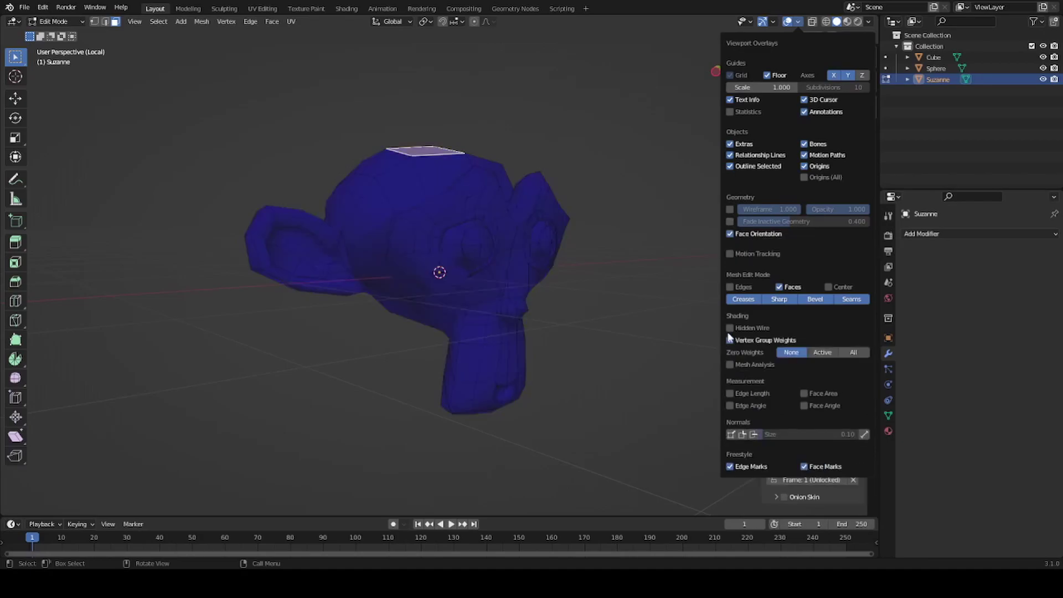
left_click(730, 340)
left_click(730, 328)
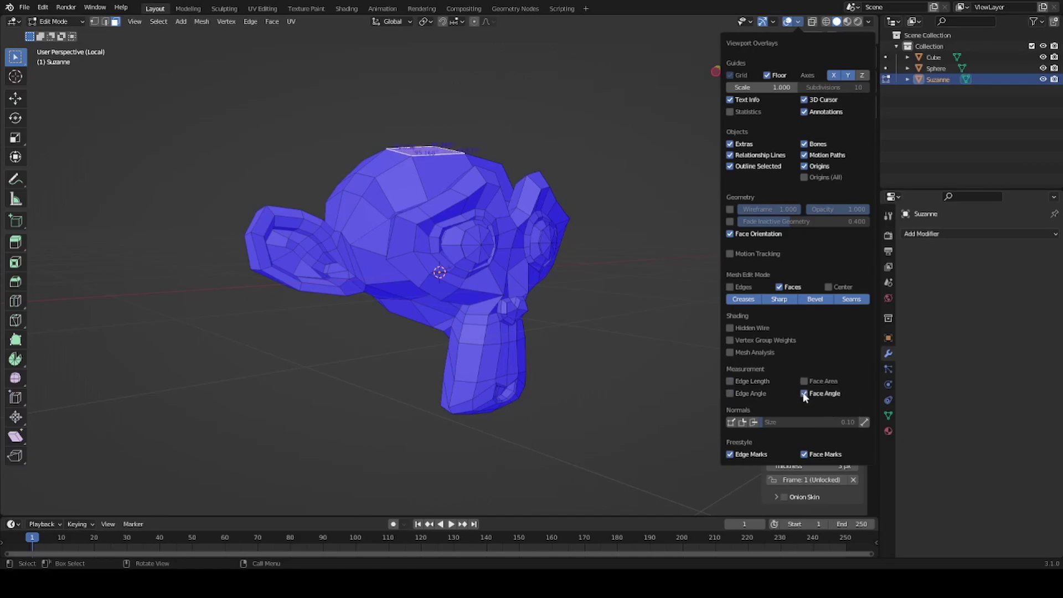
left_click(743, 423)
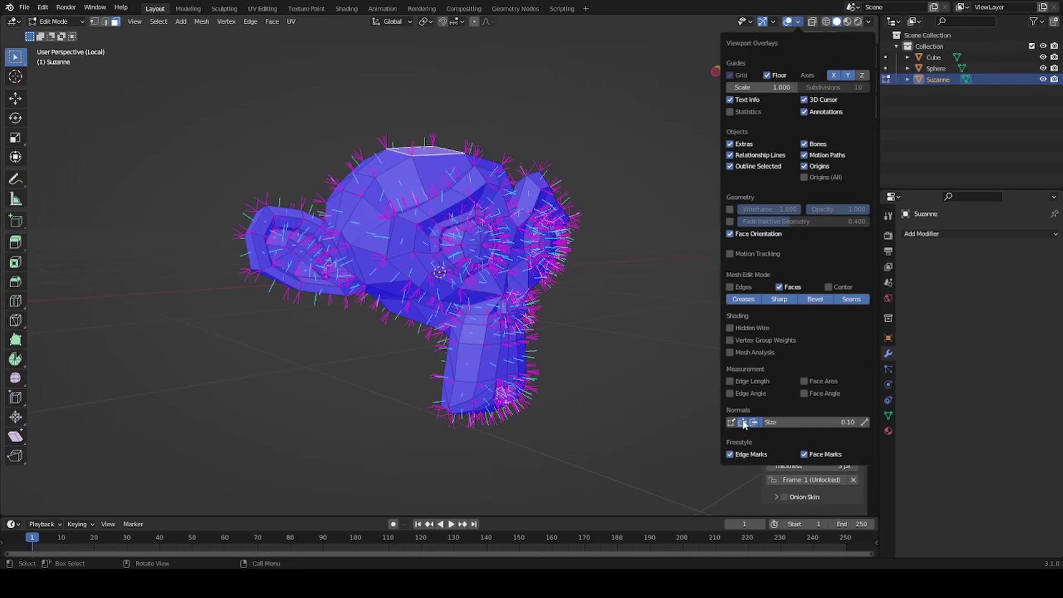
Hide the split normals so only face normals remain, viewing Suzanne's head from above.
left_click(743, 424)
middle_click_drag(712, 345, 361, 196)
scroll(435, 219, "up", 3)
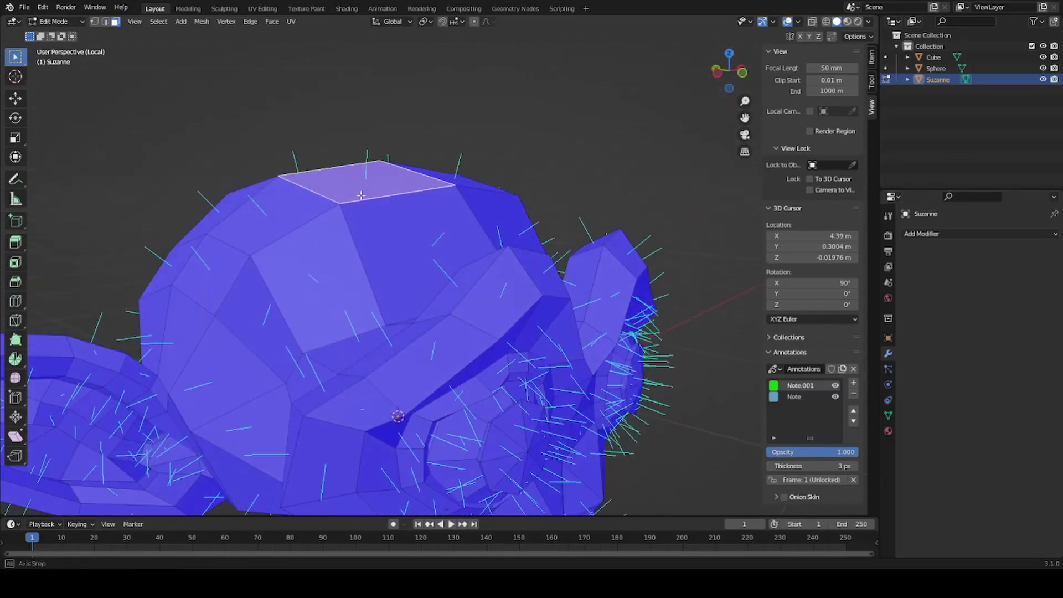
middle_click_drag(361, 196, 354, 235)
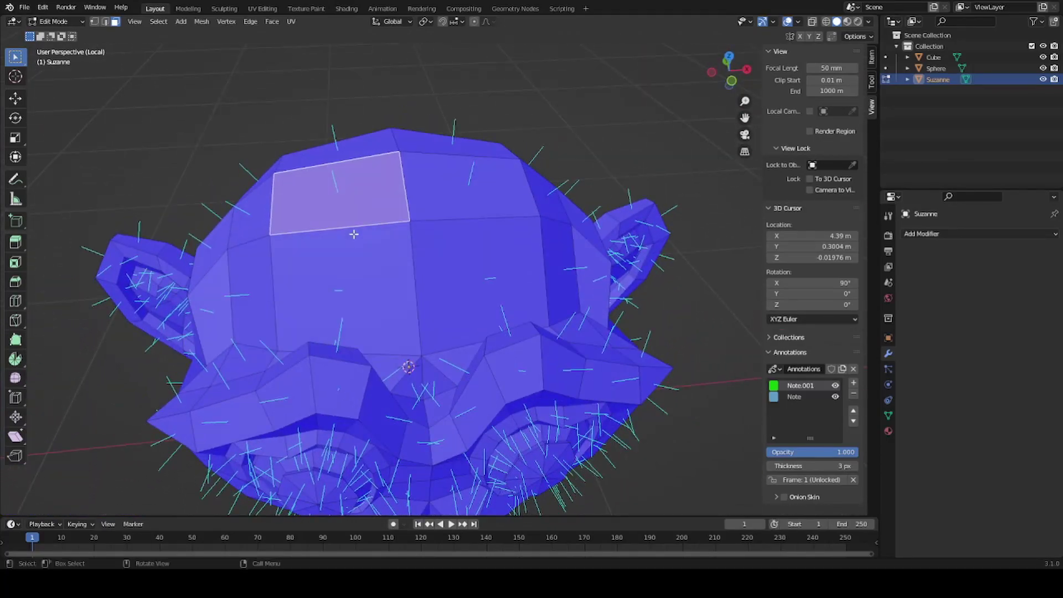
mouse_move(516, 368)
middle_mouse_down()
mouse_move(422, 192)
mouse_move(472, 237)
mouse_move(374, 167)
mouse_move(364, 188)
mouse_move(378, 187)
middle_mouse_up()
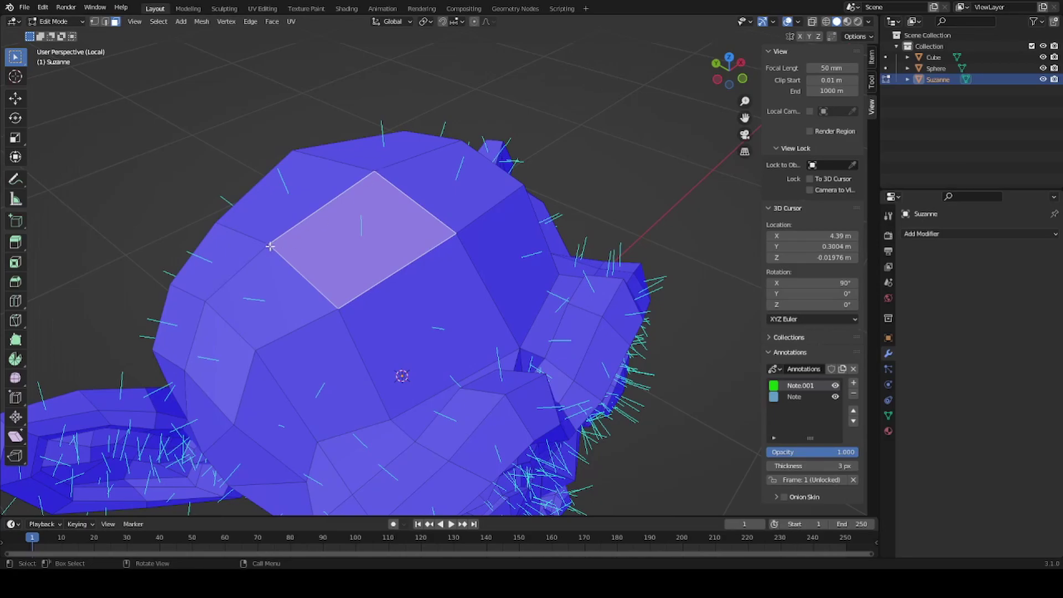
right_click(366, 247)
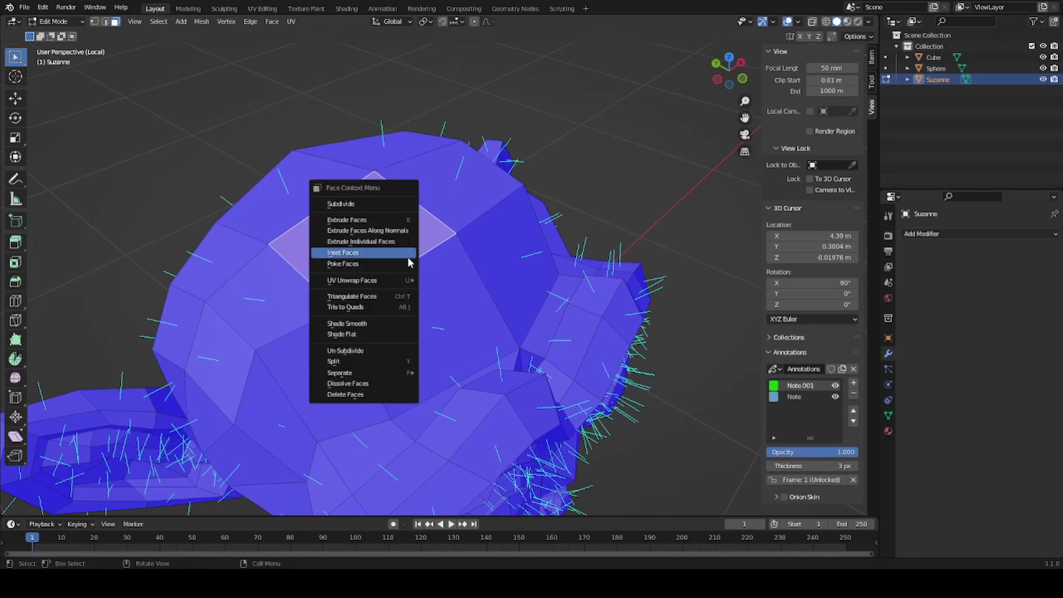
key("Escape")
Orbit and zoom around Suzanne to inspect the face normals, then deselect the top face.
mouse_move(382, 257)
middle_mouse_down()
mouse_move(432, 210)
mouse_move(475, 190)
middle_mouse_up()
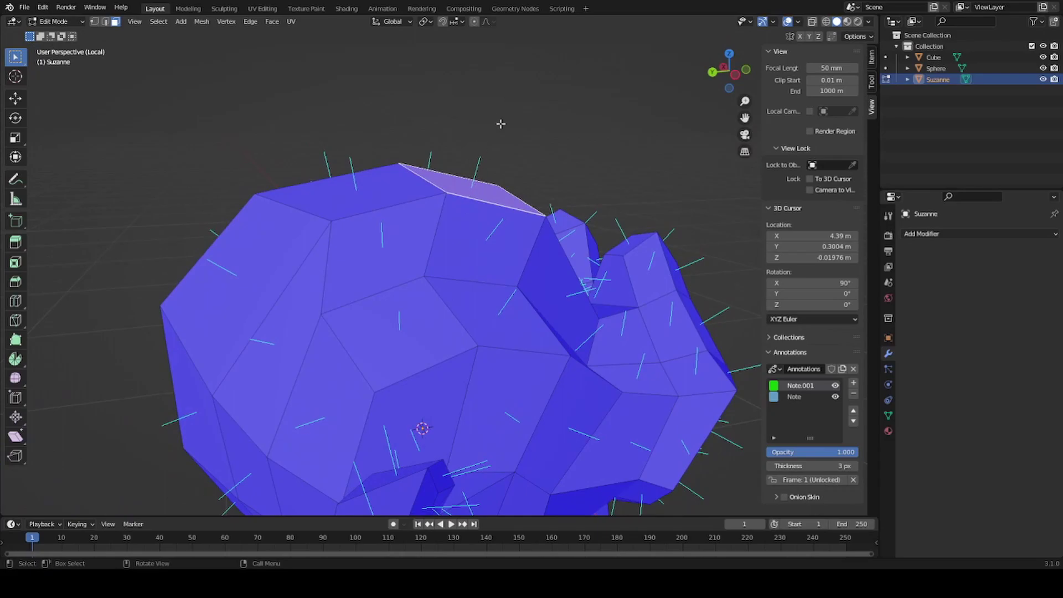
mouse_move(501, 124)
middle_mouse_down()
mouse_move(496, 157)
mouse_move(413, 147)
mouse_move(309, 155)
mouse_move(332, 160)
mouse_move(305, 164)
mouse_move(422, 227)
mouse_move(465, 197)
mouse_move(363, 178)
mouse_move(541, 234)
mouse_move(480, 204)
middle_mouse_up()
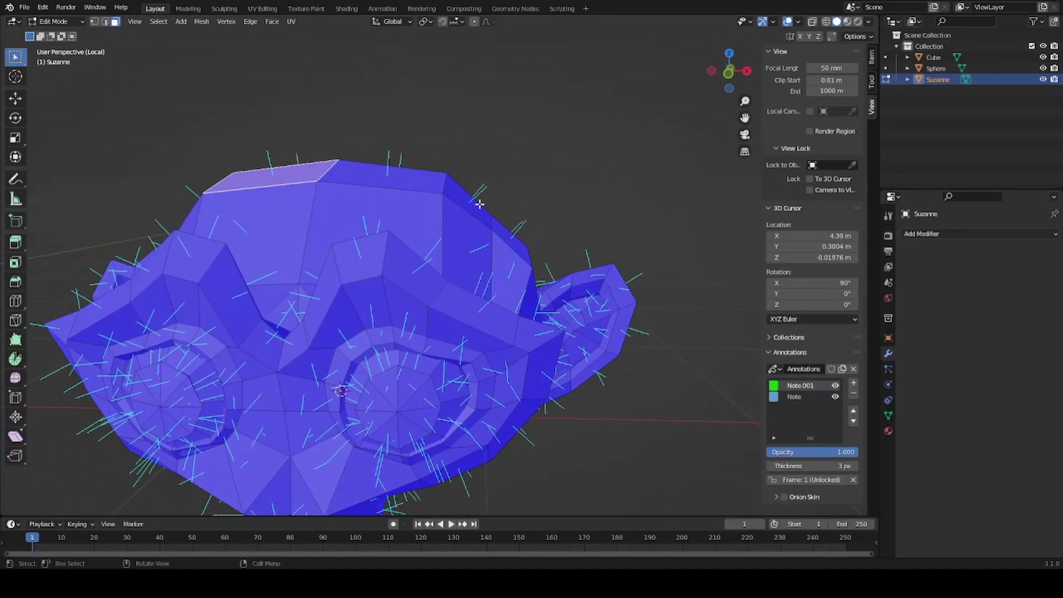
mouse_move(542, 231)
middle_mouse_down()
mouse_move(532, 261)
mouse_move(587, 255)
mouse_move(505, 275)
middle_mouse_up()
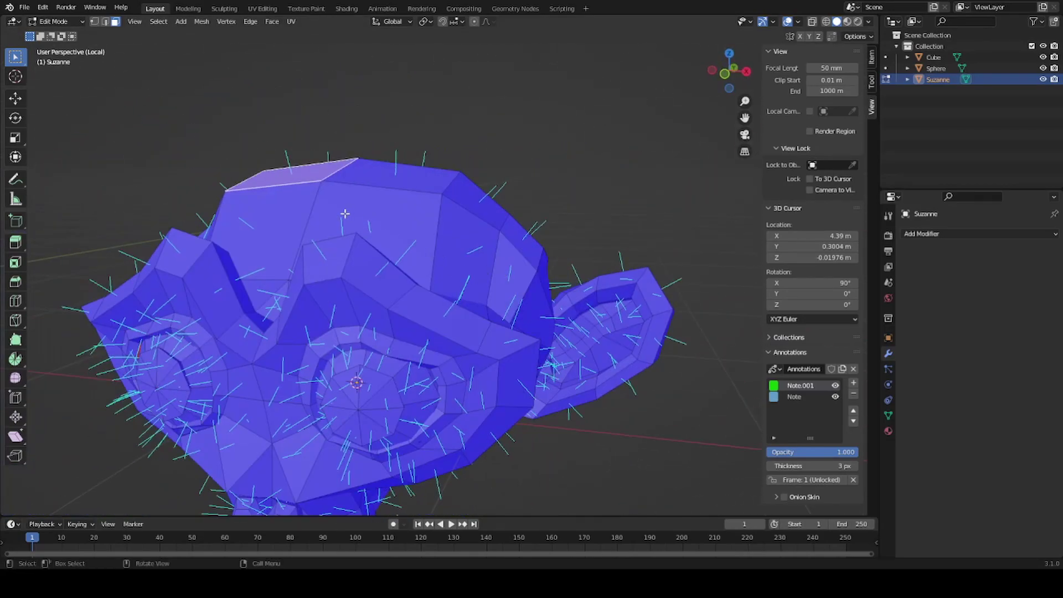
mouse_move(345, 214)
middle_mouse_down()
mouse_move(410, 268)
mouse_move(304, 257)
mouse_move(354, 354)
middle_mouse_up()
scroll(355, 354, "up", 3)
scroll(393, 224, "up", 3)
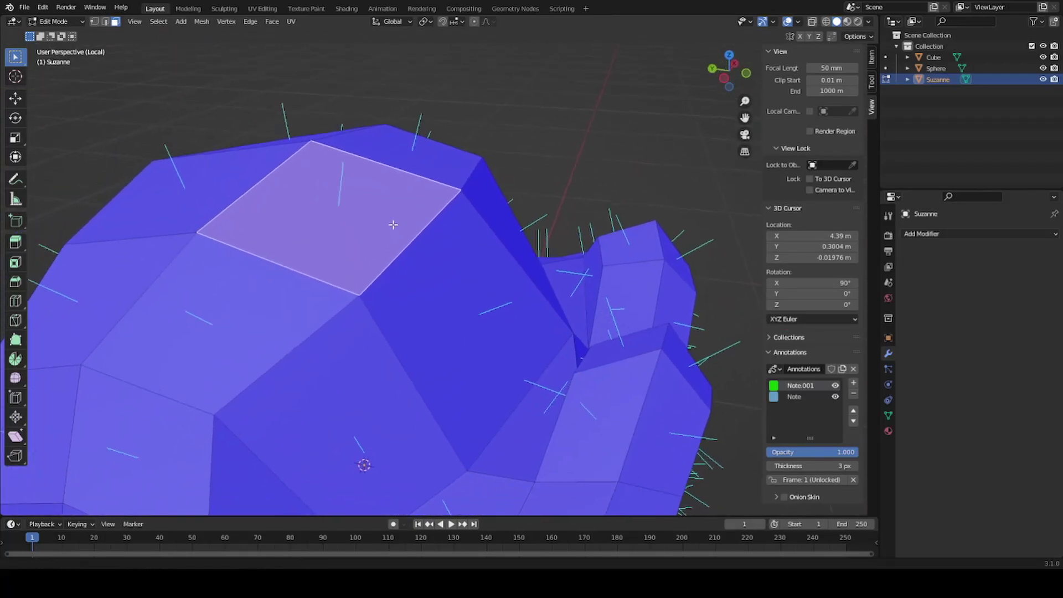
scroll(394, 224, "down", 2)
scroll(356, 230, "down", 2)
left_click(501, 178)
mouse_move(500, 179)
middle_mouse_down()
mouse_move(339, 221)
mouse_move(417, 193)
middle_mouse_up()
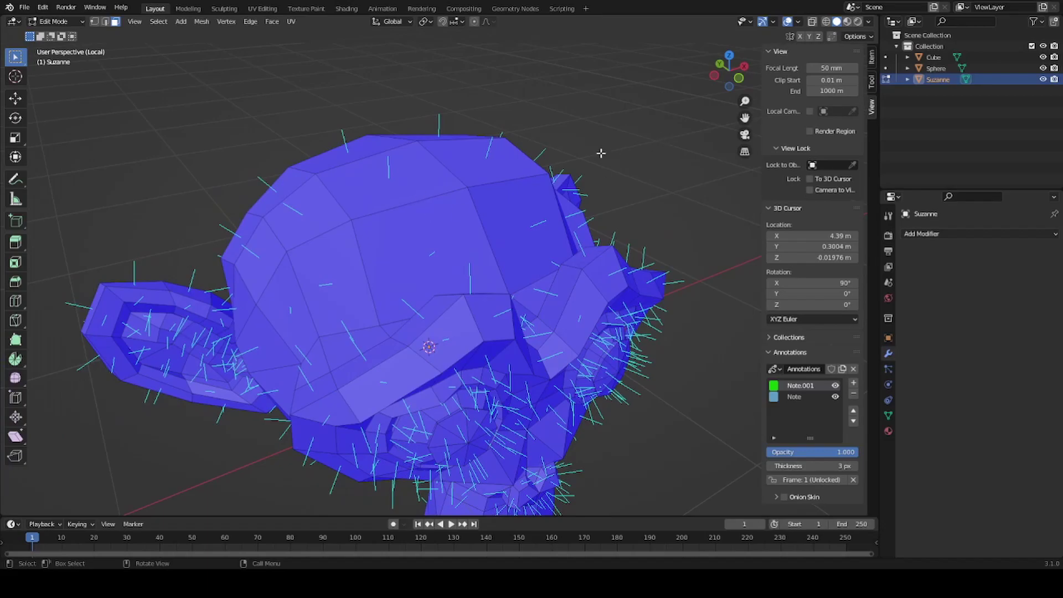
Select all of Suzanne's mesh and flip its normals so she reads red, then exit to Object Mode.
key("a")
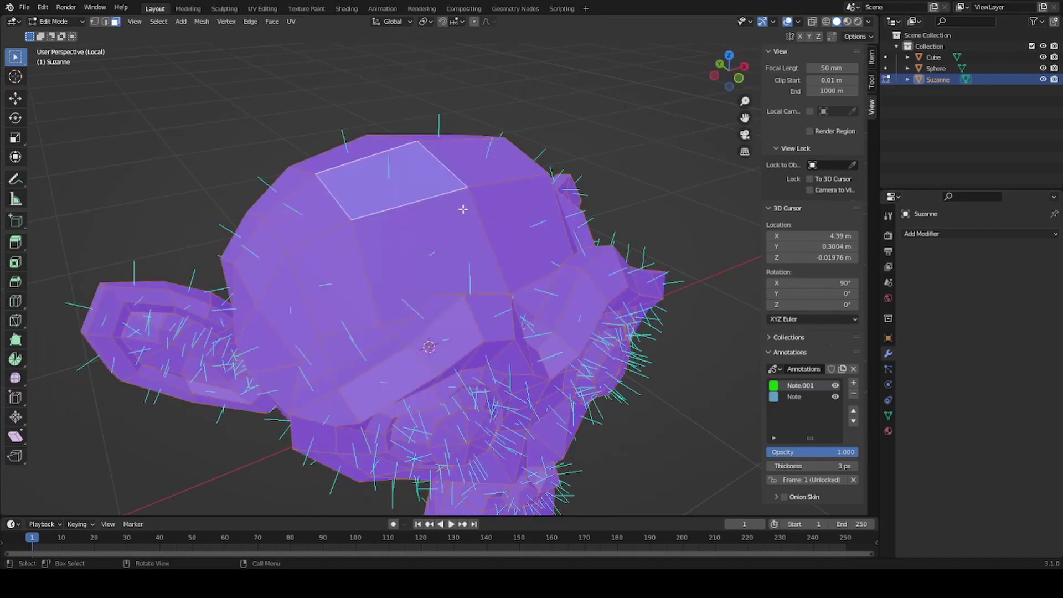
key("alt+n")
left_click(472, 211)
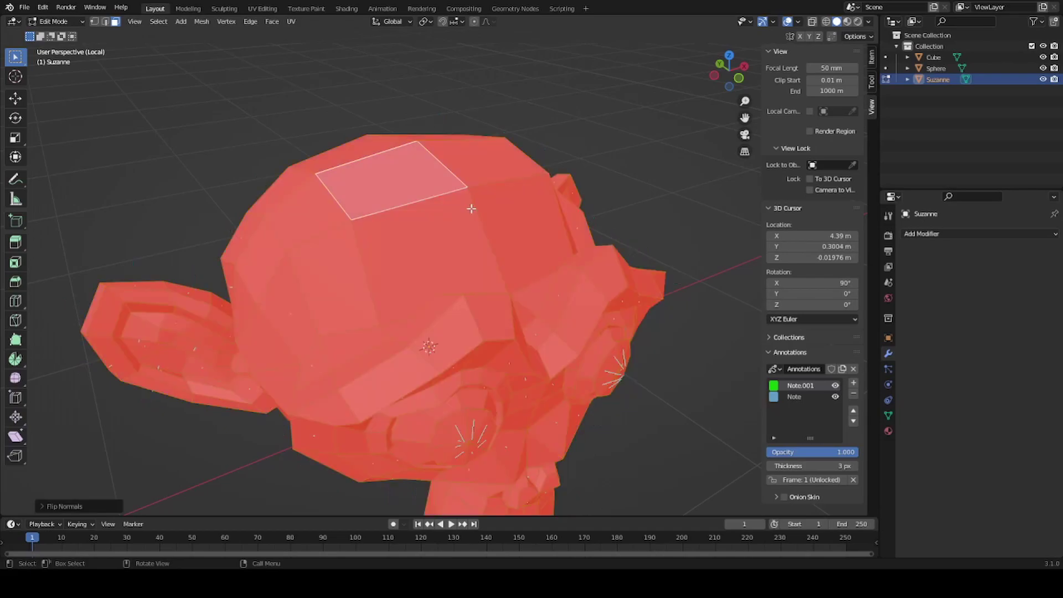
key("Tab")
left_click(569, 151)
mouse_move(568, 152)
middle_mouse_down()
mouse_move(577, 204)
mouse_move(499, 183)
middle_mouse_up()
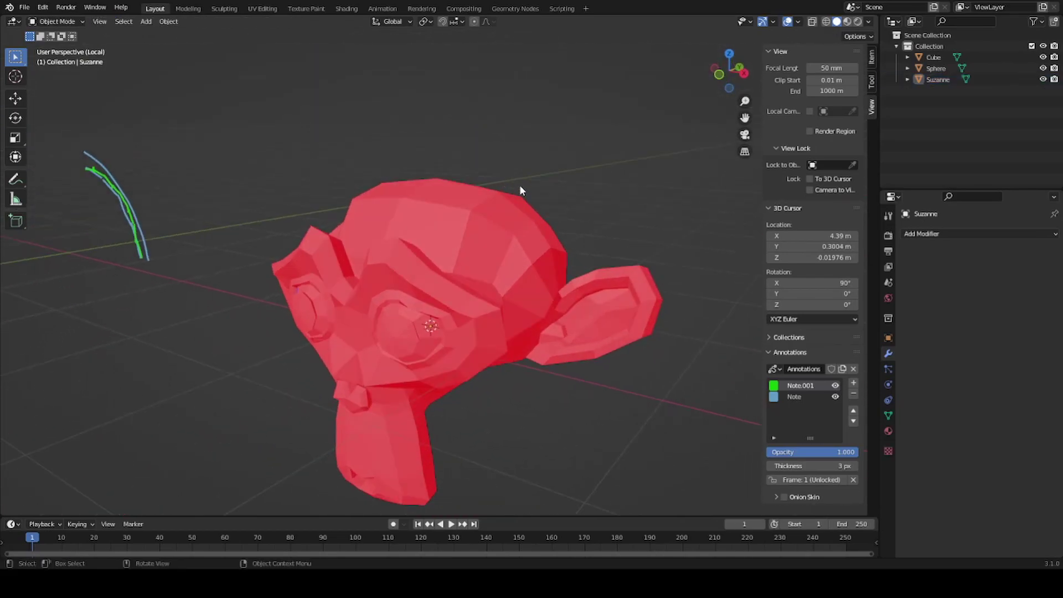
Reselect Suzanne and toggle Edit Mode to restore her blue faces, ending in Object Mode.
left_click(499, 179)
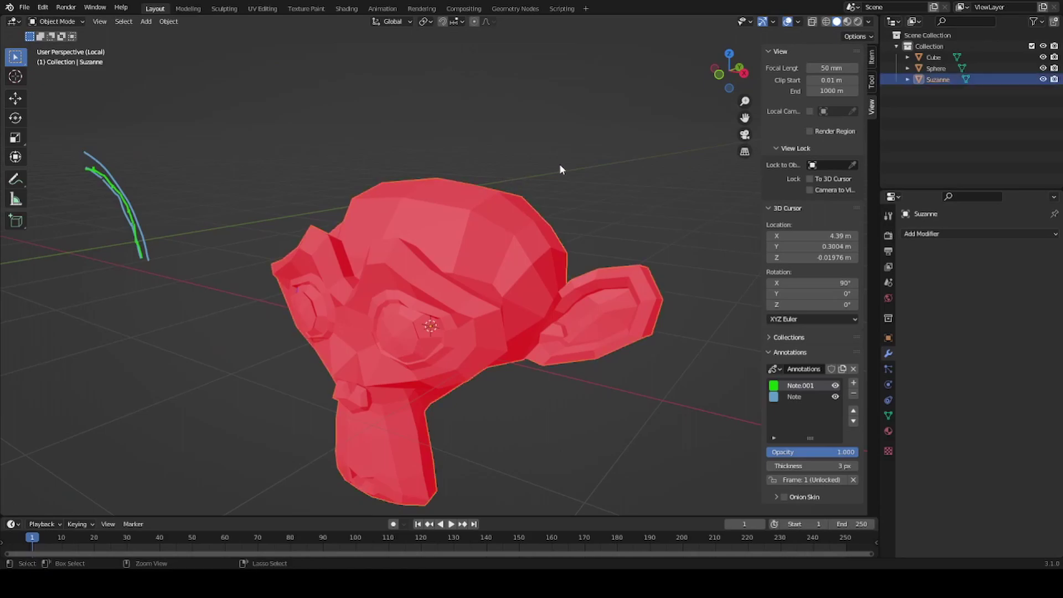
key("Tab")
middle_click_drag(493, 169, 702, 193)
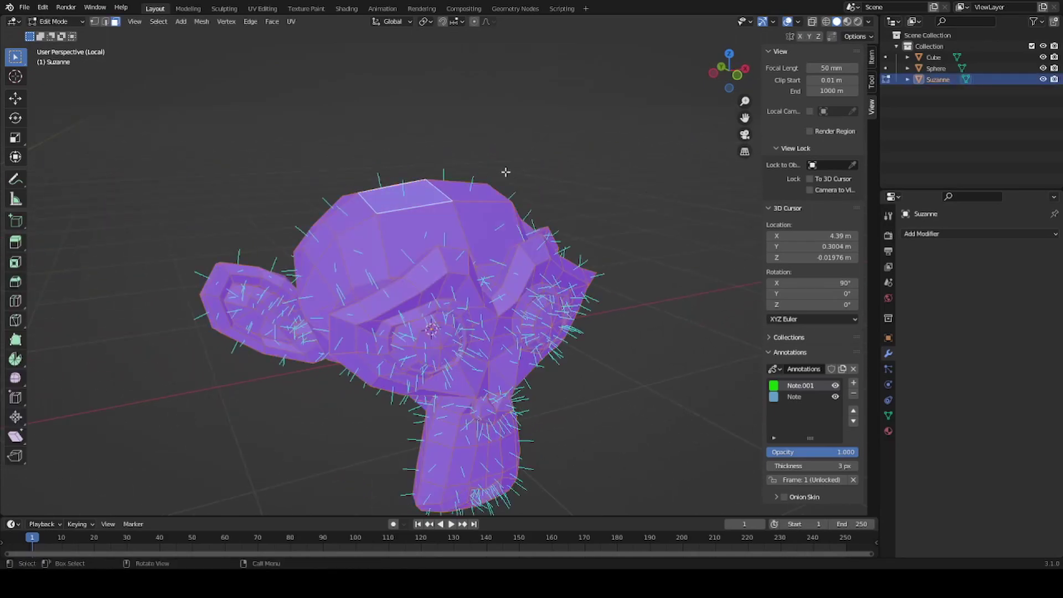
key("Tab")
key("Tab")
mouse_move(528, 238)
middle_mouse_down()
mouse_move(469, 294)
mouse_move(385, 280)
middle_mouse_up()
scroll(499, 265, "down", 3)
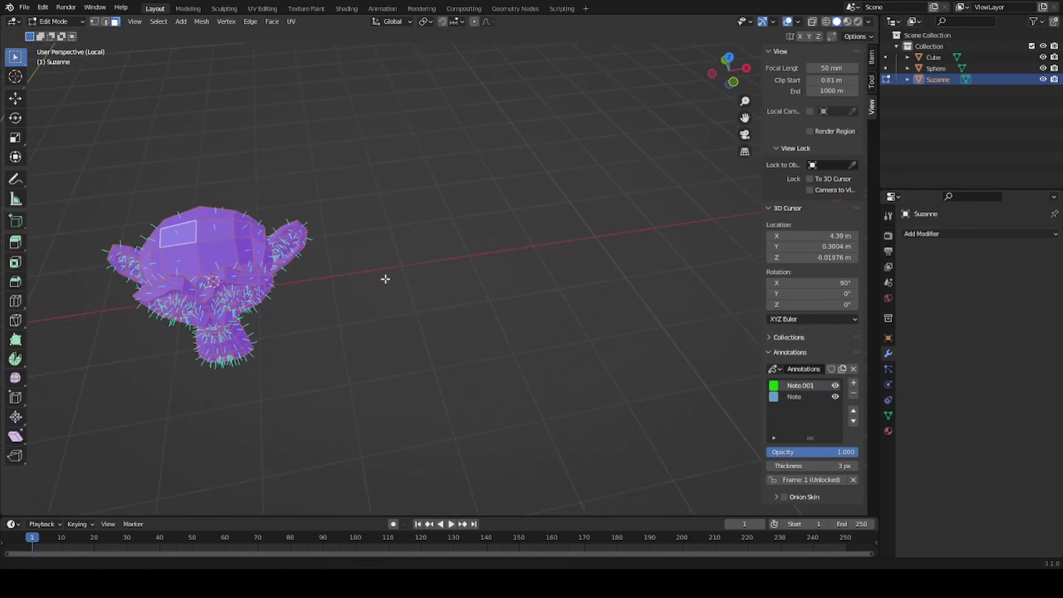
key("Tab")
right_click(407, 258)
Add a plane right of Suzanne, undoing an accidental cube, and enter Edit Mode on it.
key("Escape")
left_click(410, 251)
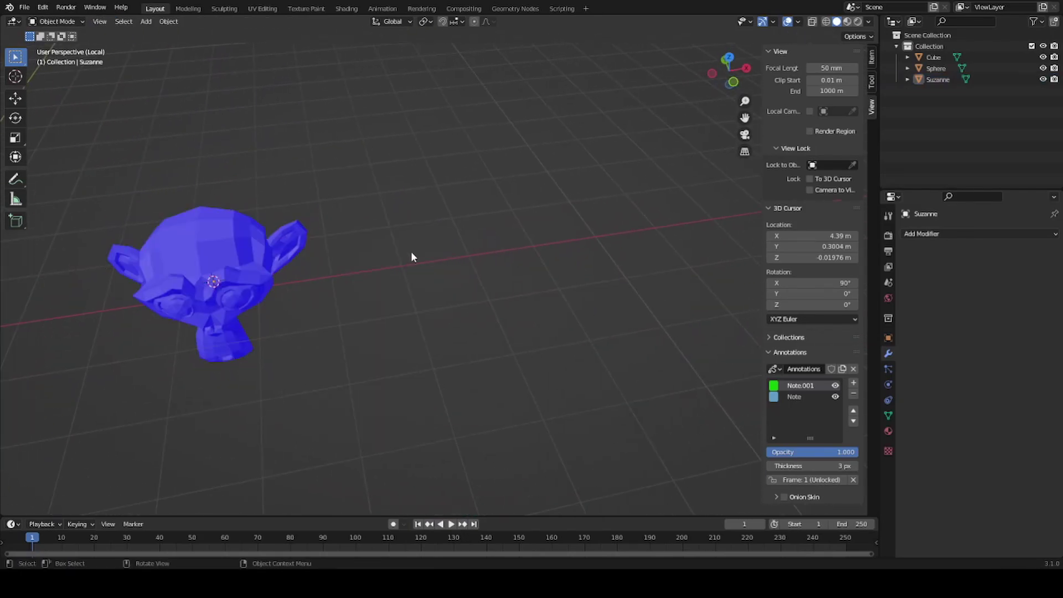
key("shift+a")
mouse_move(354, 251)
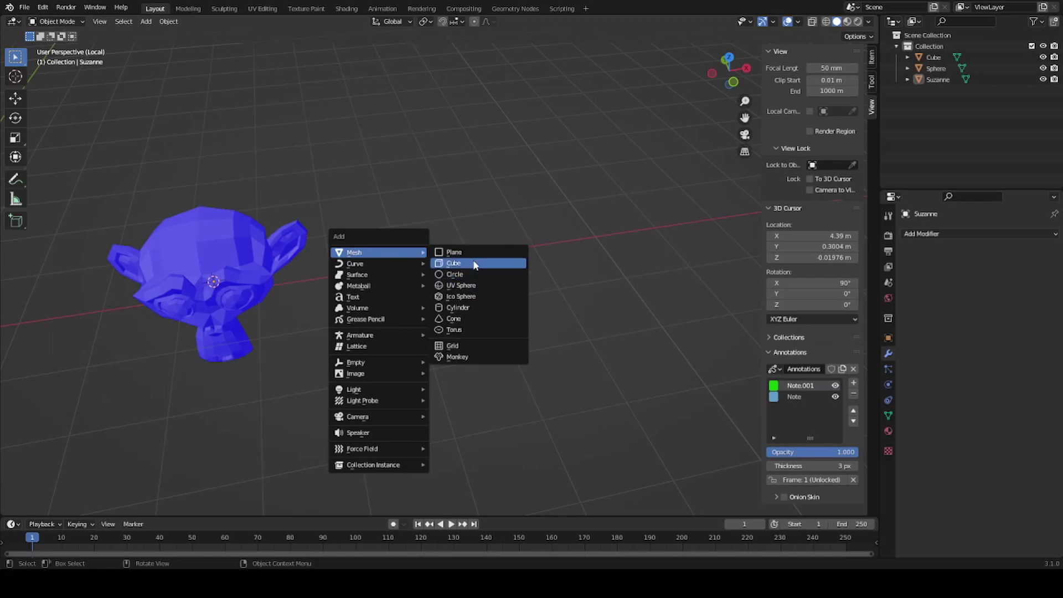
left_click(474, 264)
key("ctrl+z")
key("shift+a")
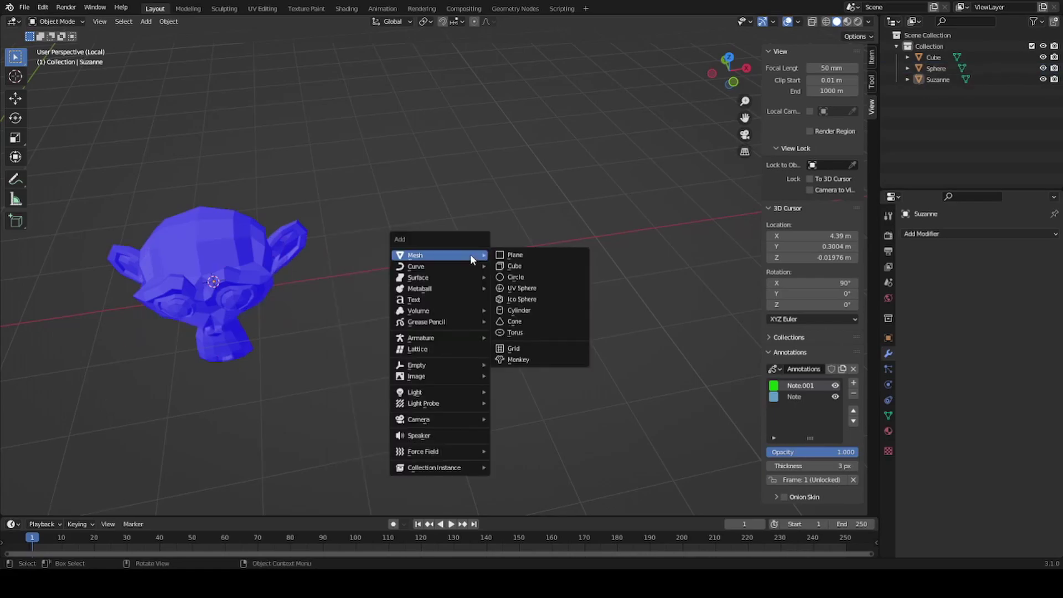
left_click(515, 255)
key("g")
left_click(556, 256)
scroll(535, 256, "up", 2)
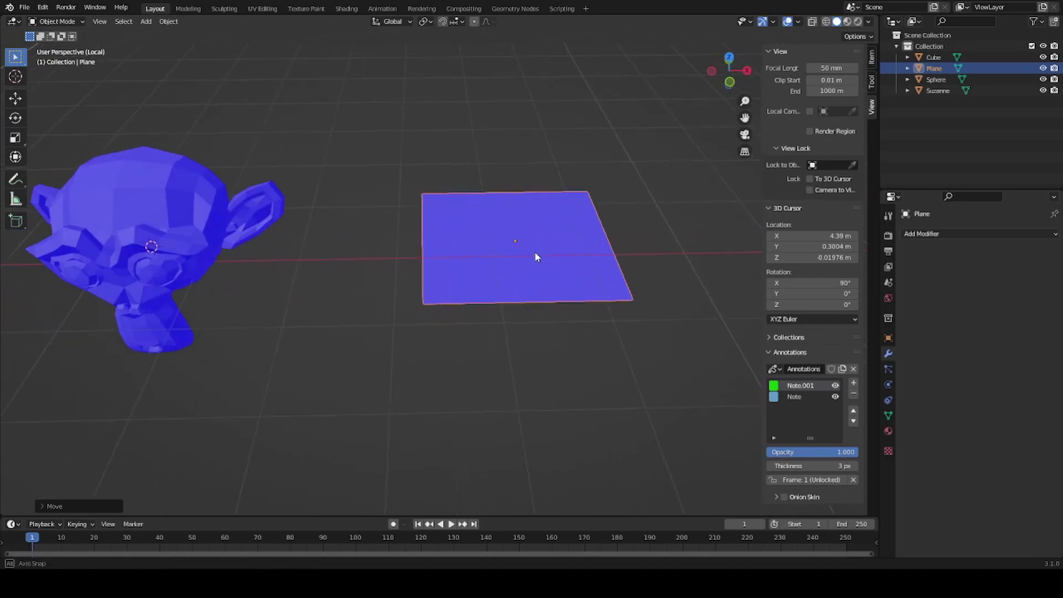
key("Tab")
mouse_move(576, 257)
middle_mouse_down()
mouse_move(558, 314)
mouse_move(423, 297)
mouse_move(574, 280)
mouse_move(323, 294)
mouse_move(333, 261)
mouse_move(374, 264)
mouse_move(325, 313)
middle_mouse_up()
Select a plane vertex, then the plane's diagonal edge in edge select mode.
key("1")
left_click(238, 263)
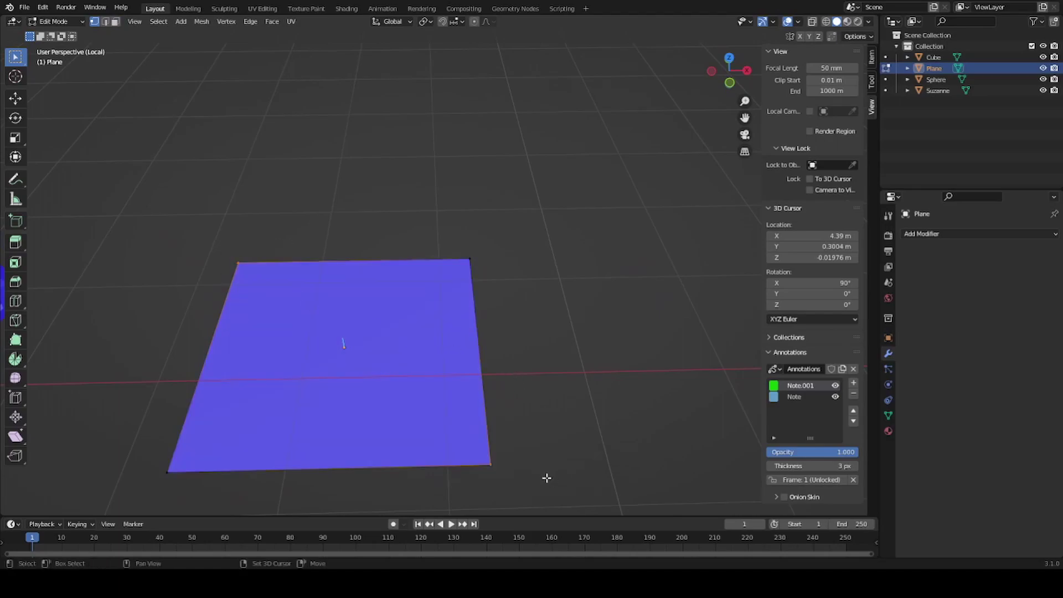
key("2")
left_click(332, 299)
mouse_move(333, 299)
middle_mouse_down()
mouse_move(372, 270)
mouse_move(428, 274)
mouse_move(405, 275)
mouse_move(498, 380)
middle_mouse_up()
middle_click_drag(329, 275, 355, 233)
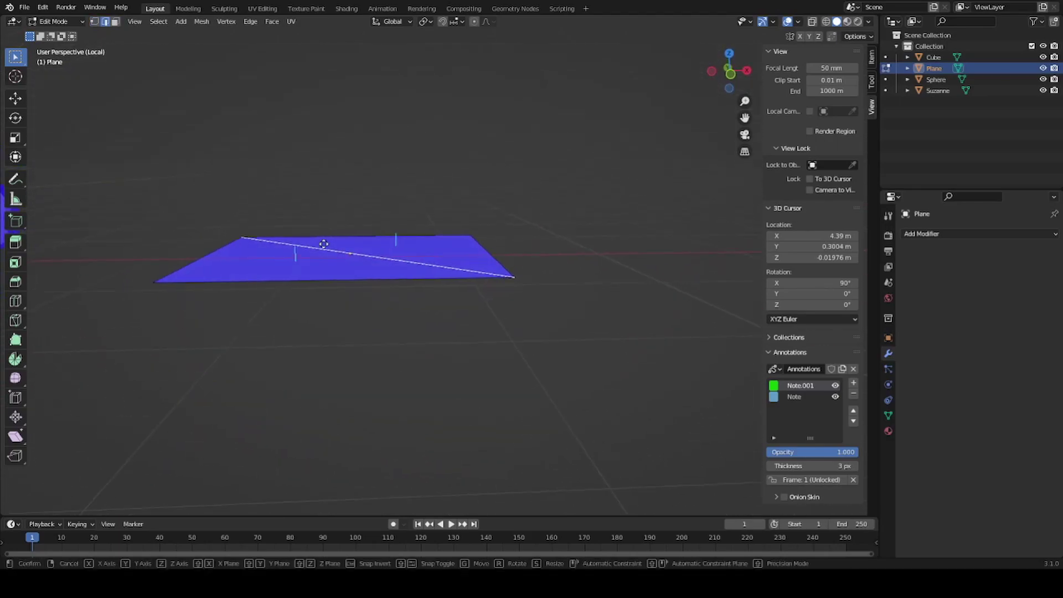
Raise the selected edge along Z, then try a loop cut and cancel it.
key("g")
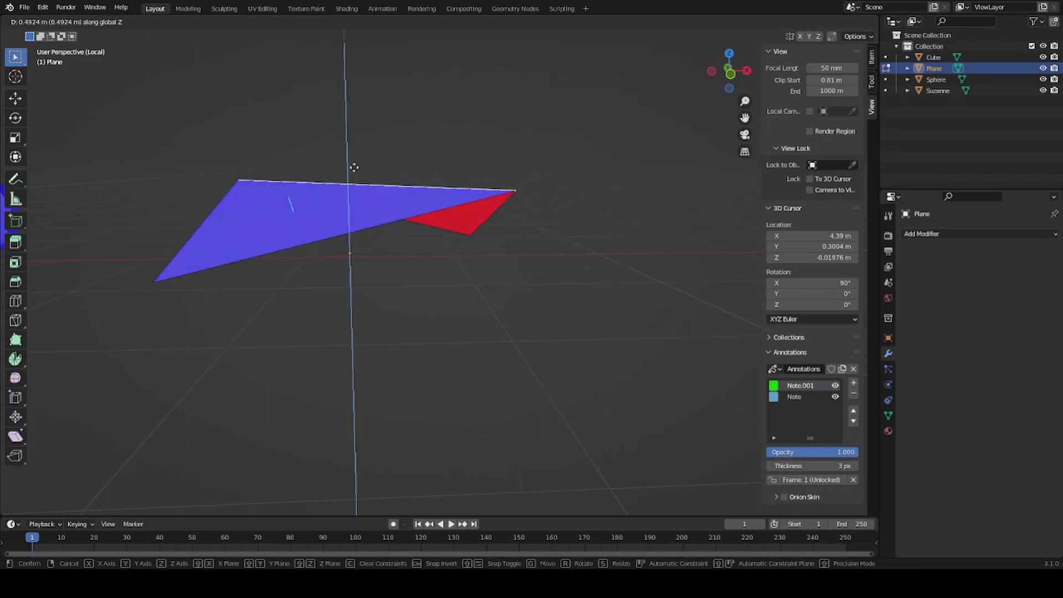
left_click_drag(364, 203, 336, 110)
left_click(337, 110)
mouse_move(332, 154)
middle_mouse_down()
mouse_move(299, 181)
mouse_move(323, 190)
mouse_move(387, 287)
mouse_move(354, 288)
mouse_move(348, 232)
mouse_move(367, 221)
mouse_move(344, 232)
mouse_move(384, 287)
middle_mouse_up()
key("ctrl+r")
key("Escape")
scroll(420, 326, "down", 4)
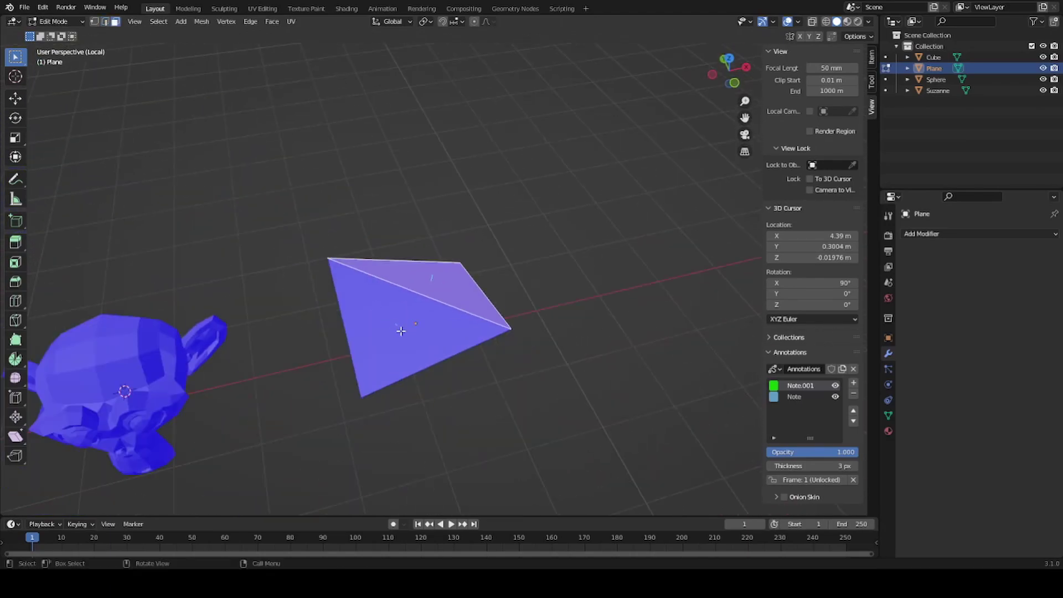
mouse_move(443, 336)
middle_mouse_down()
mouse_move(458, 332)
mouse_move(421, 338)
mouse_move(464, 349)
mouse_move(431, 249)
middle_mouse_up()
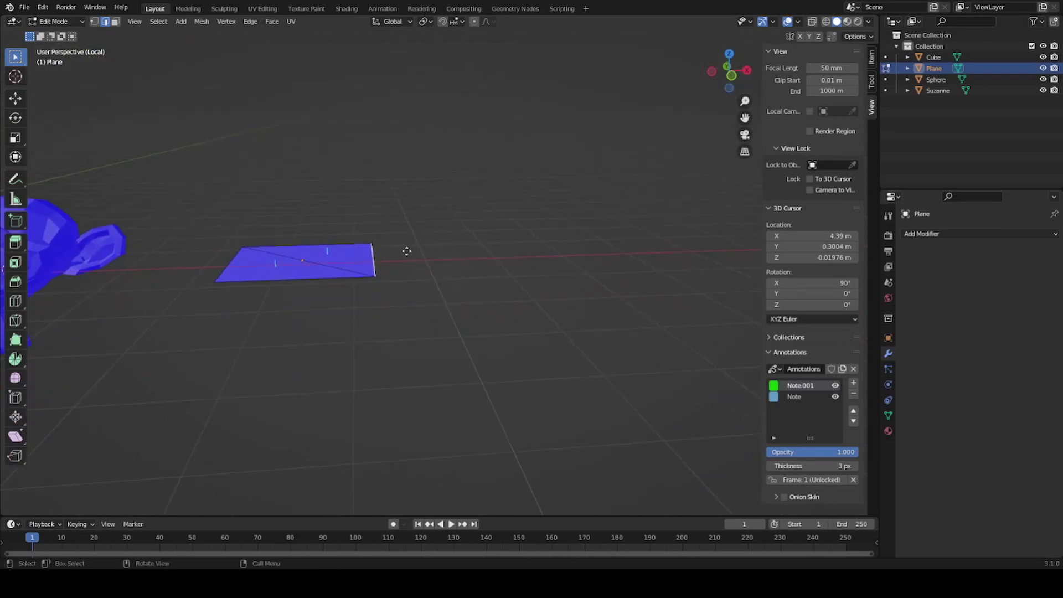
Extrude the plane's edge repeatedly into the first zigzag segments of the strip.
key("e")
left_click(465, 196)
key("e")
left_click(552, 230)
key("e")
mouse_move(623, 169)
middle_mouse_down("shift")
mouse_move(452, 211)
mouse_move(392, 190)
middle_mouse_up("shift")
key("e")
left_click(454, 225)
middle_click_drag(454, 225, 347, 232)
Extrude the last segments turning the strip upward, inspect it, and return to Object Mode.
key("e")
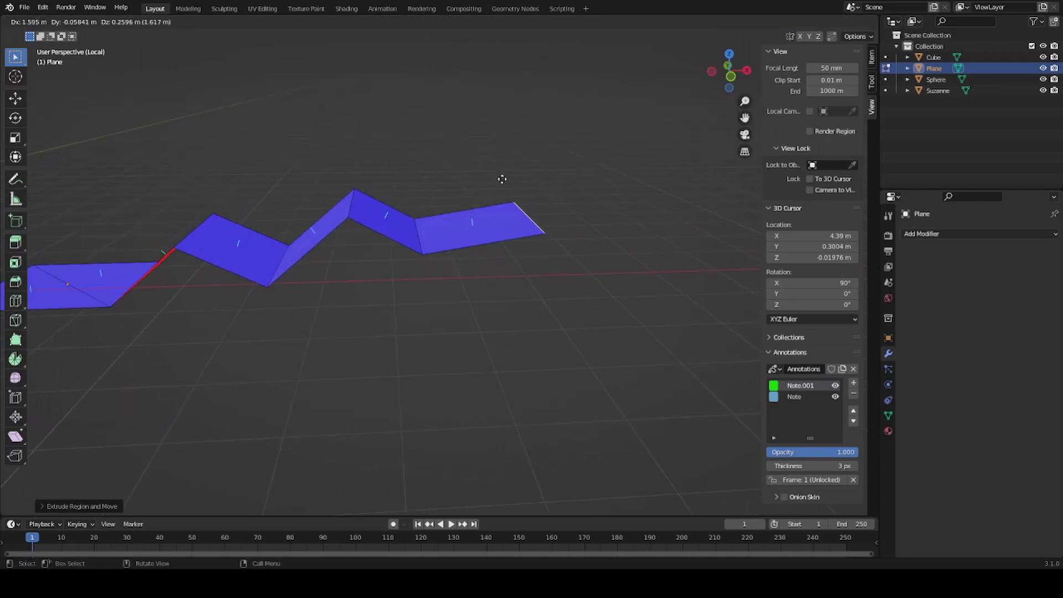
left_click(506, 175)
key("e")
left_click(547, 102)
key("e")
left_click(456, 81)
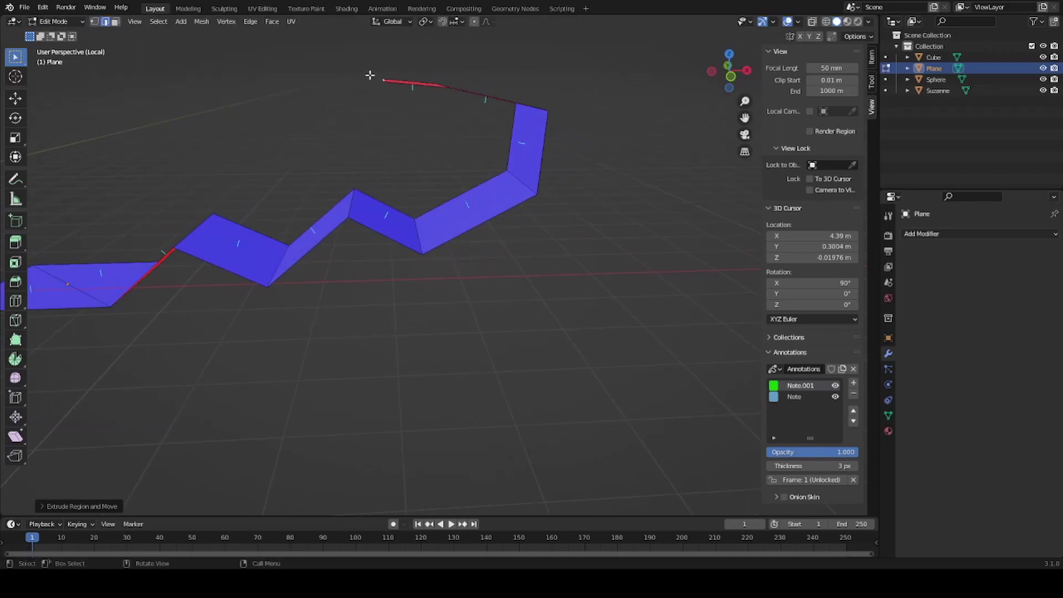
mouse_move(370, 75)
middle_mouse_down()
mouse_move(368, 166)
mouse_move(384, 112)
mouse_move(368, 205)
mouse_move(274, 352)
mouse_move(379, 207)
mouse_move(401, 213)
mouse_move(387, 237)
mouse_move(361, 264)
mouse_move(380, 199)
mouse_move(385, 245)
middle_mouse_up()
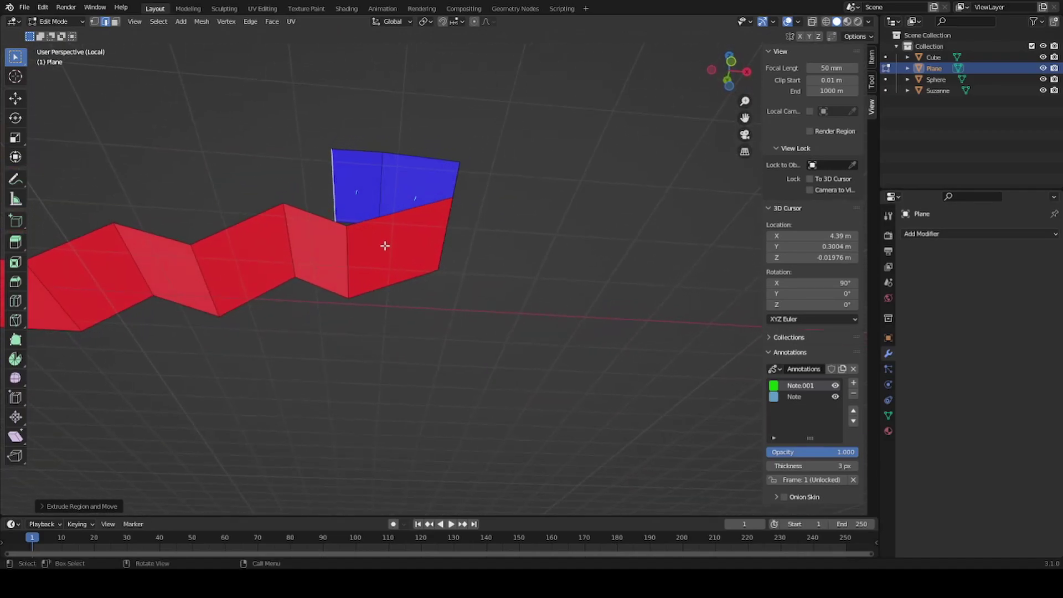
mouse_move(411, 201)
middle_mouse_down()
mouse_move(366, 242)
mouse_move(356, 289)
mouse_move(398, 219)
mouse_move(321, 199)
mouse_move(348, 221)
mouse_move(335, 309)
mouse_move(204, 287)
mouse_move(430, 245)
middle_mouse_up()
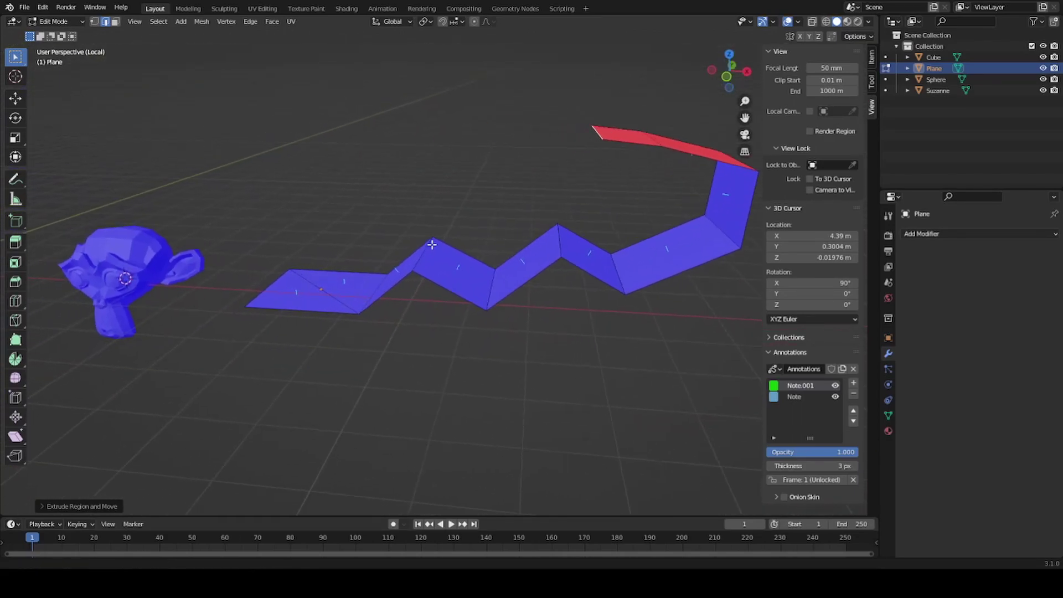
key("Tab")
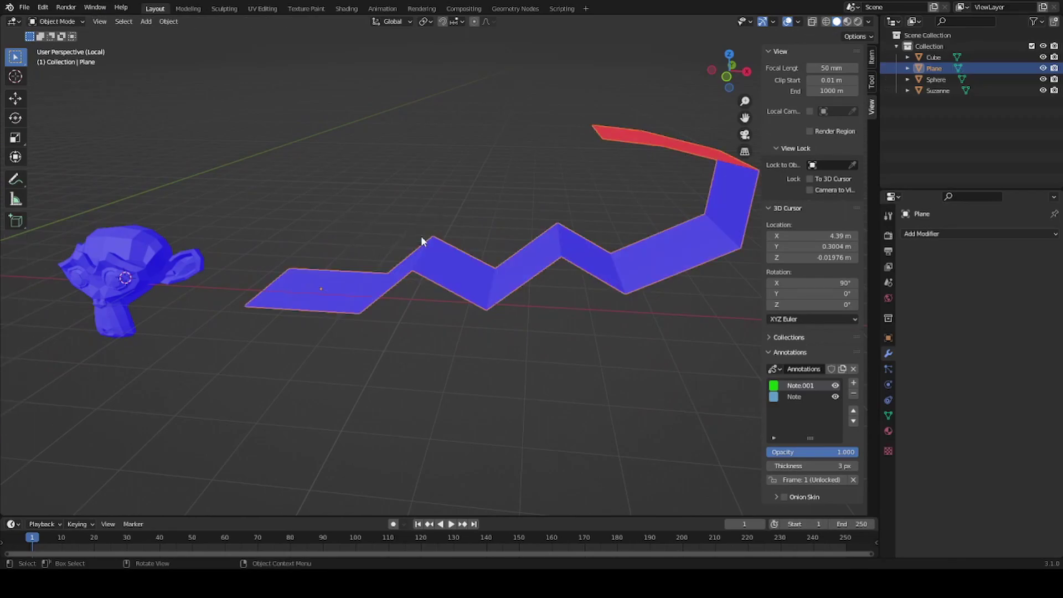
Delete the zigzag plane, select Suzanne, and orbit to her front view with the annotation strokes.
mouse_move(420, 236)
middle_mouse_down()
mouse_move(389, 277)
mouse_move(523, 266)
middle_mouse_up()
key("Delete")
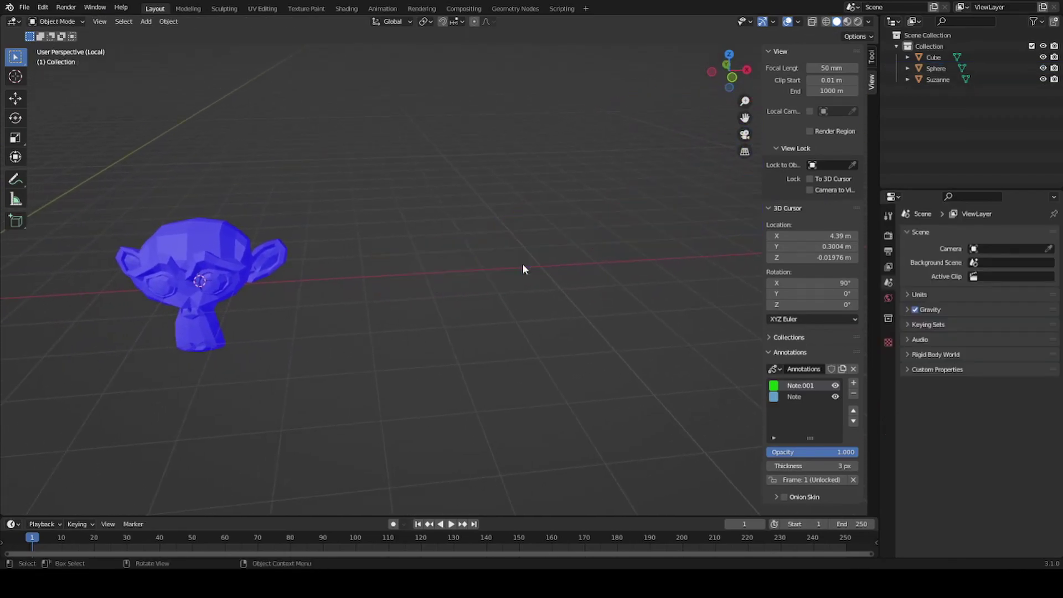
left_click(178, 258)
mouse_move(178, 258)
middle_mouse_down()
mouse_move(217, 284)
mouse_move(333, 213)
middle_mouse_up()
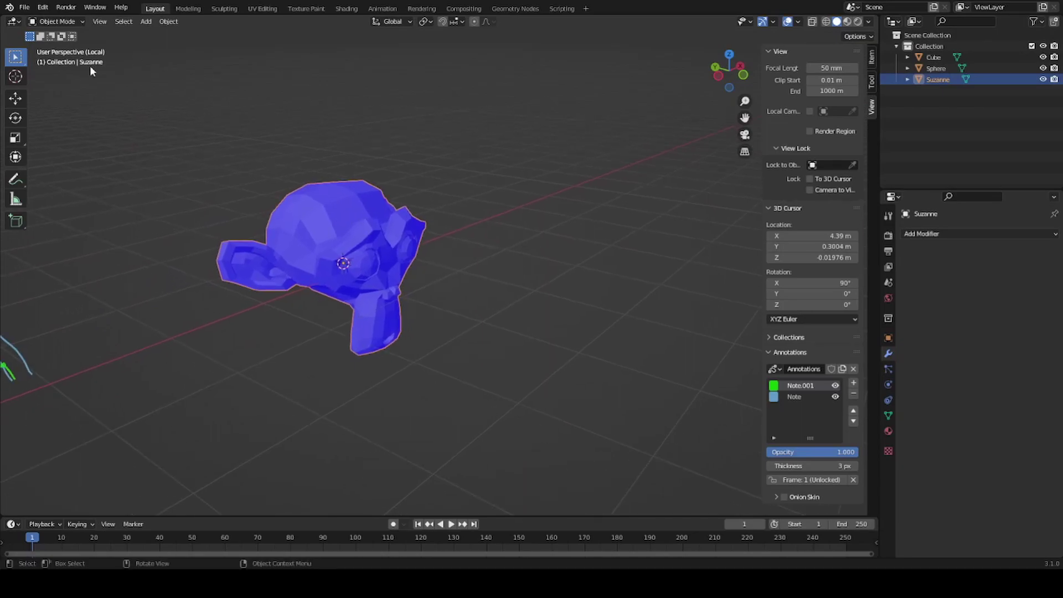
mouse_move(91, 71)
middle_mouse_down()
mouse_move(394, 197)
mouse_move(446, 145)
mouse_move(576, 153)
mouse_move(714, 236)
mouse_move(421, 213)
mouse_move(413, 203)
middle_mouse_up()
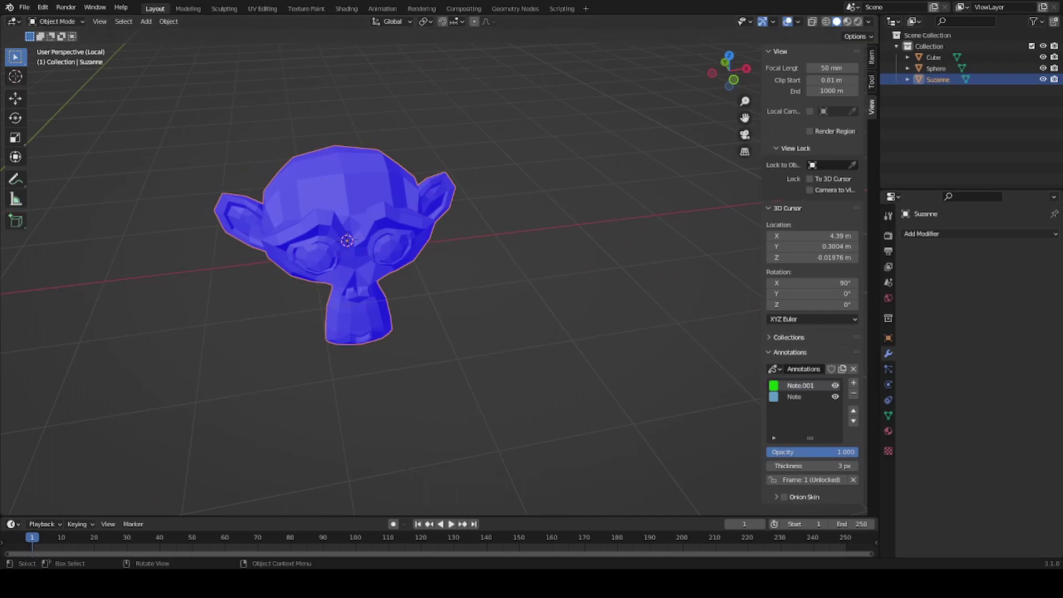
mouse_move(298, 182)
middle_mouse_down()
mouse_move(327, 171)
mouse_move(430, 230)
middle_mouse_up()
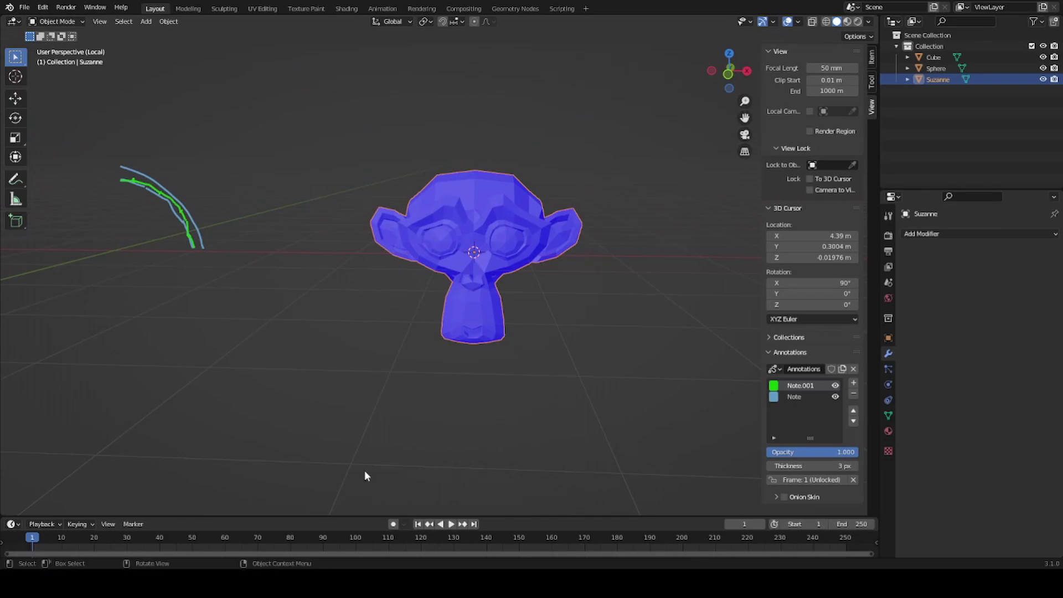